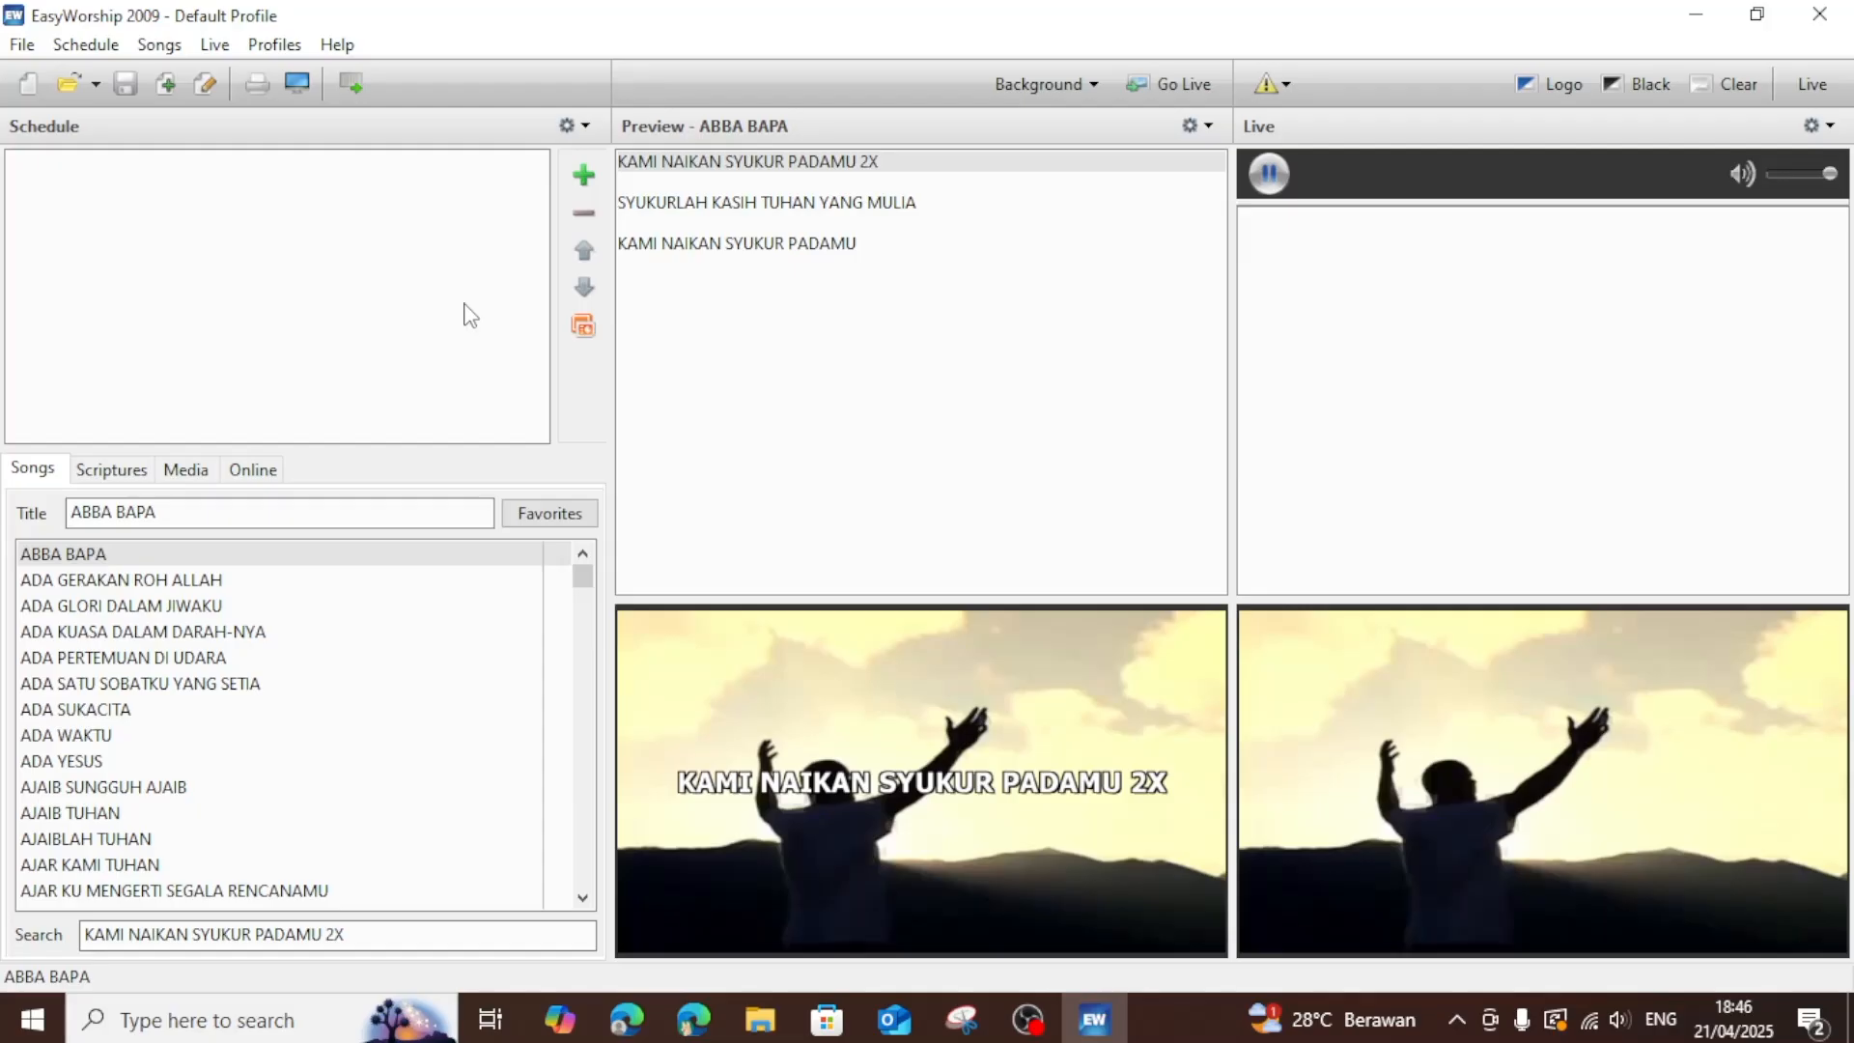
Look through the song library and the Videos media collection of the Default profile in EasyWorship 2009.
{"action": "key", "text": "Down"}
{"action": "key", "text": "Down"}
{"action": "key", "text": "Down"}
{"action": "key", "text": "Down"}
{"action": "key", "text": "Down"}
{"action": "key", "text": "Down"}
{"action": "key", "text": "Down"}
{"action": "key", "text": "Down"}
{"action": "key", "text": "Down"}
{"action": "key", "text": "Down"}
{"action": "key", "text": "Down"}
{"action": "key", "text": "Down"}
{"action": "key", "text": "Down"}
{"action": "key", "text": "Down"}
{"action": "key", "text": "Down"}
{"action": "key", "text": "Down"}
{"action": "key", "text": "Down"}
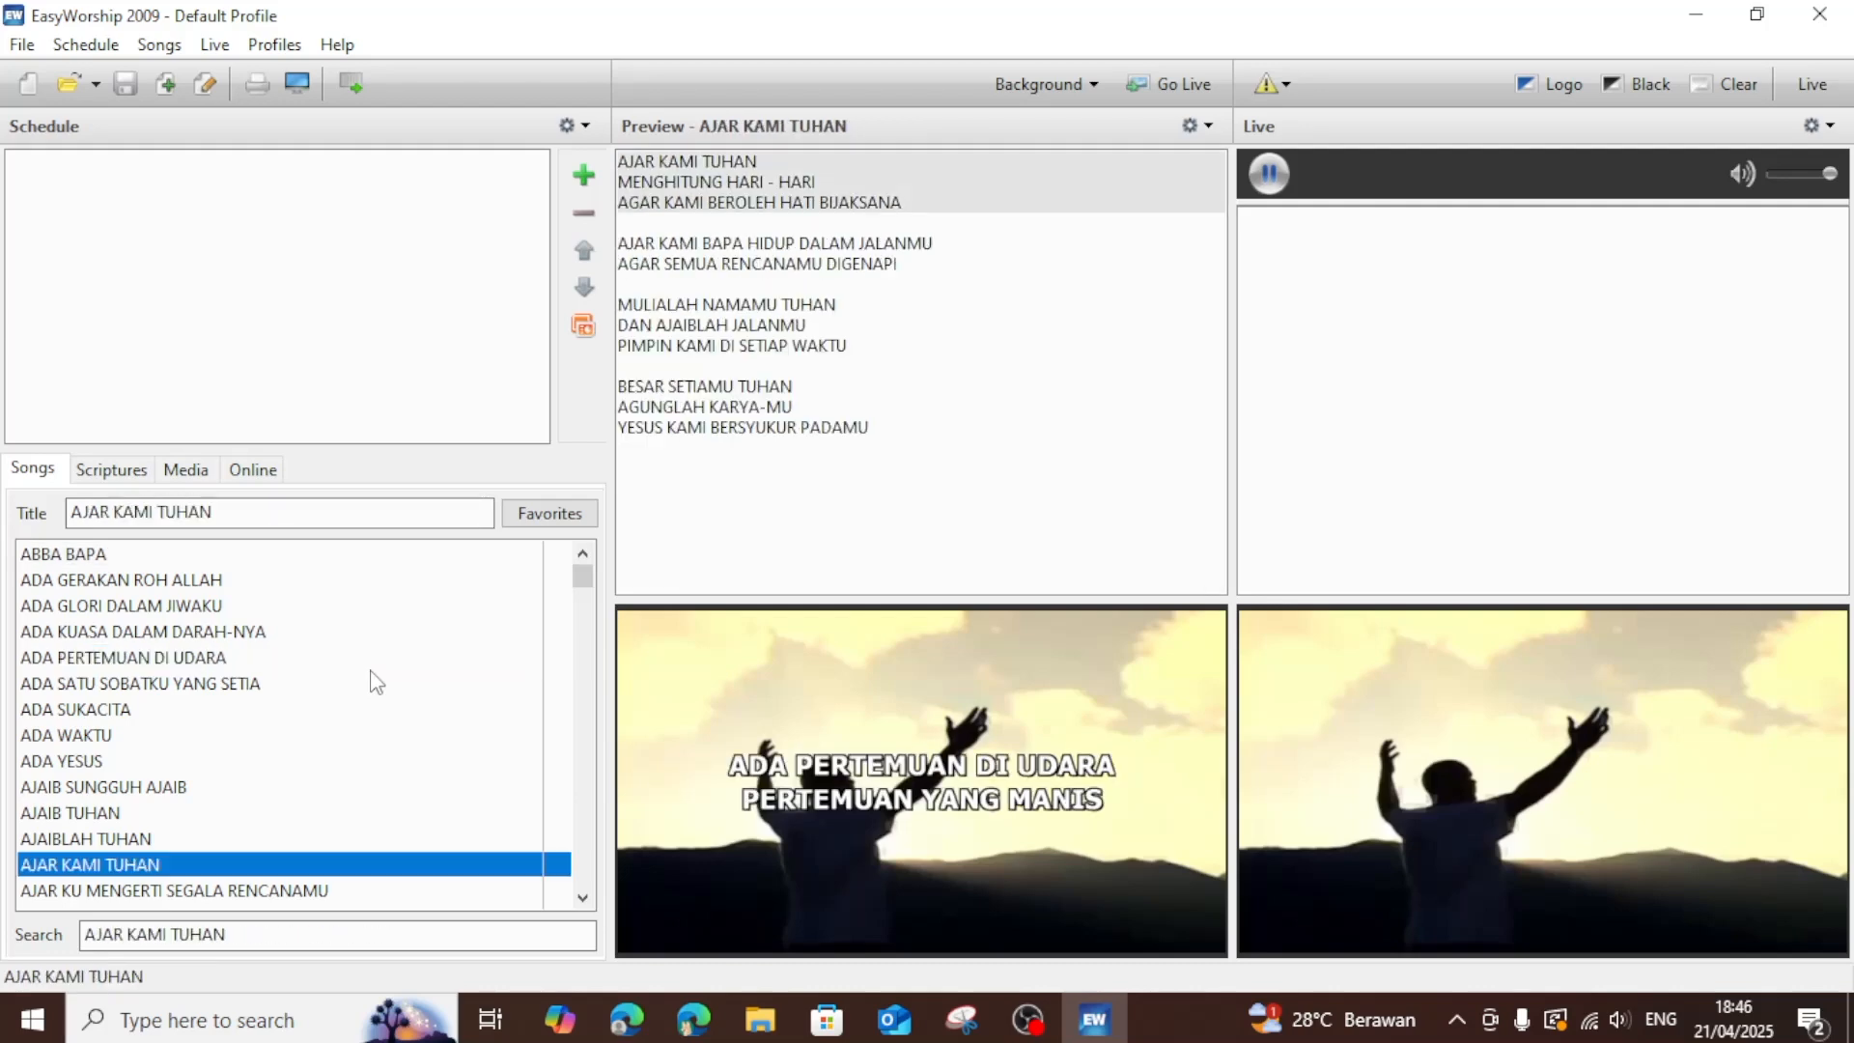
{"action": "left_click", "coordinate": [186, 470]}
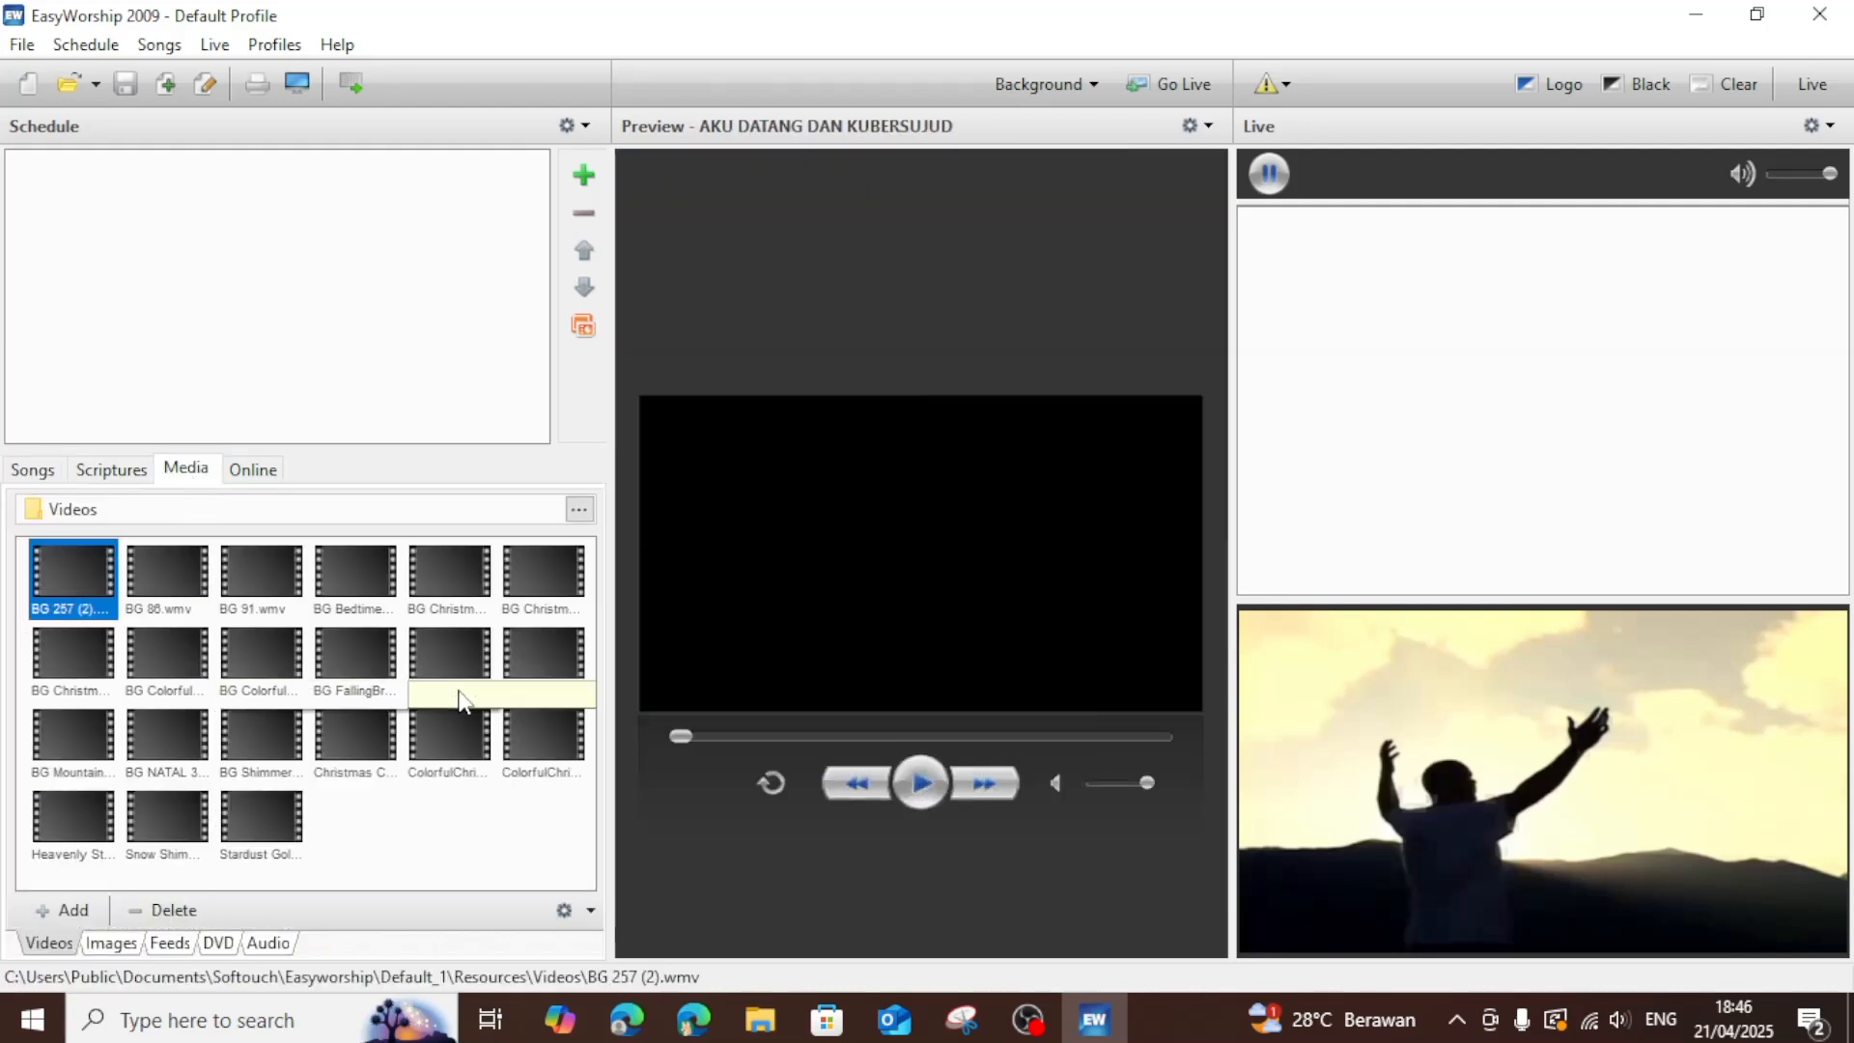
{"action": "left_click", "coordinate": [32, 470]}
{"action": "left_click", "coordinate": [1048, 85]}
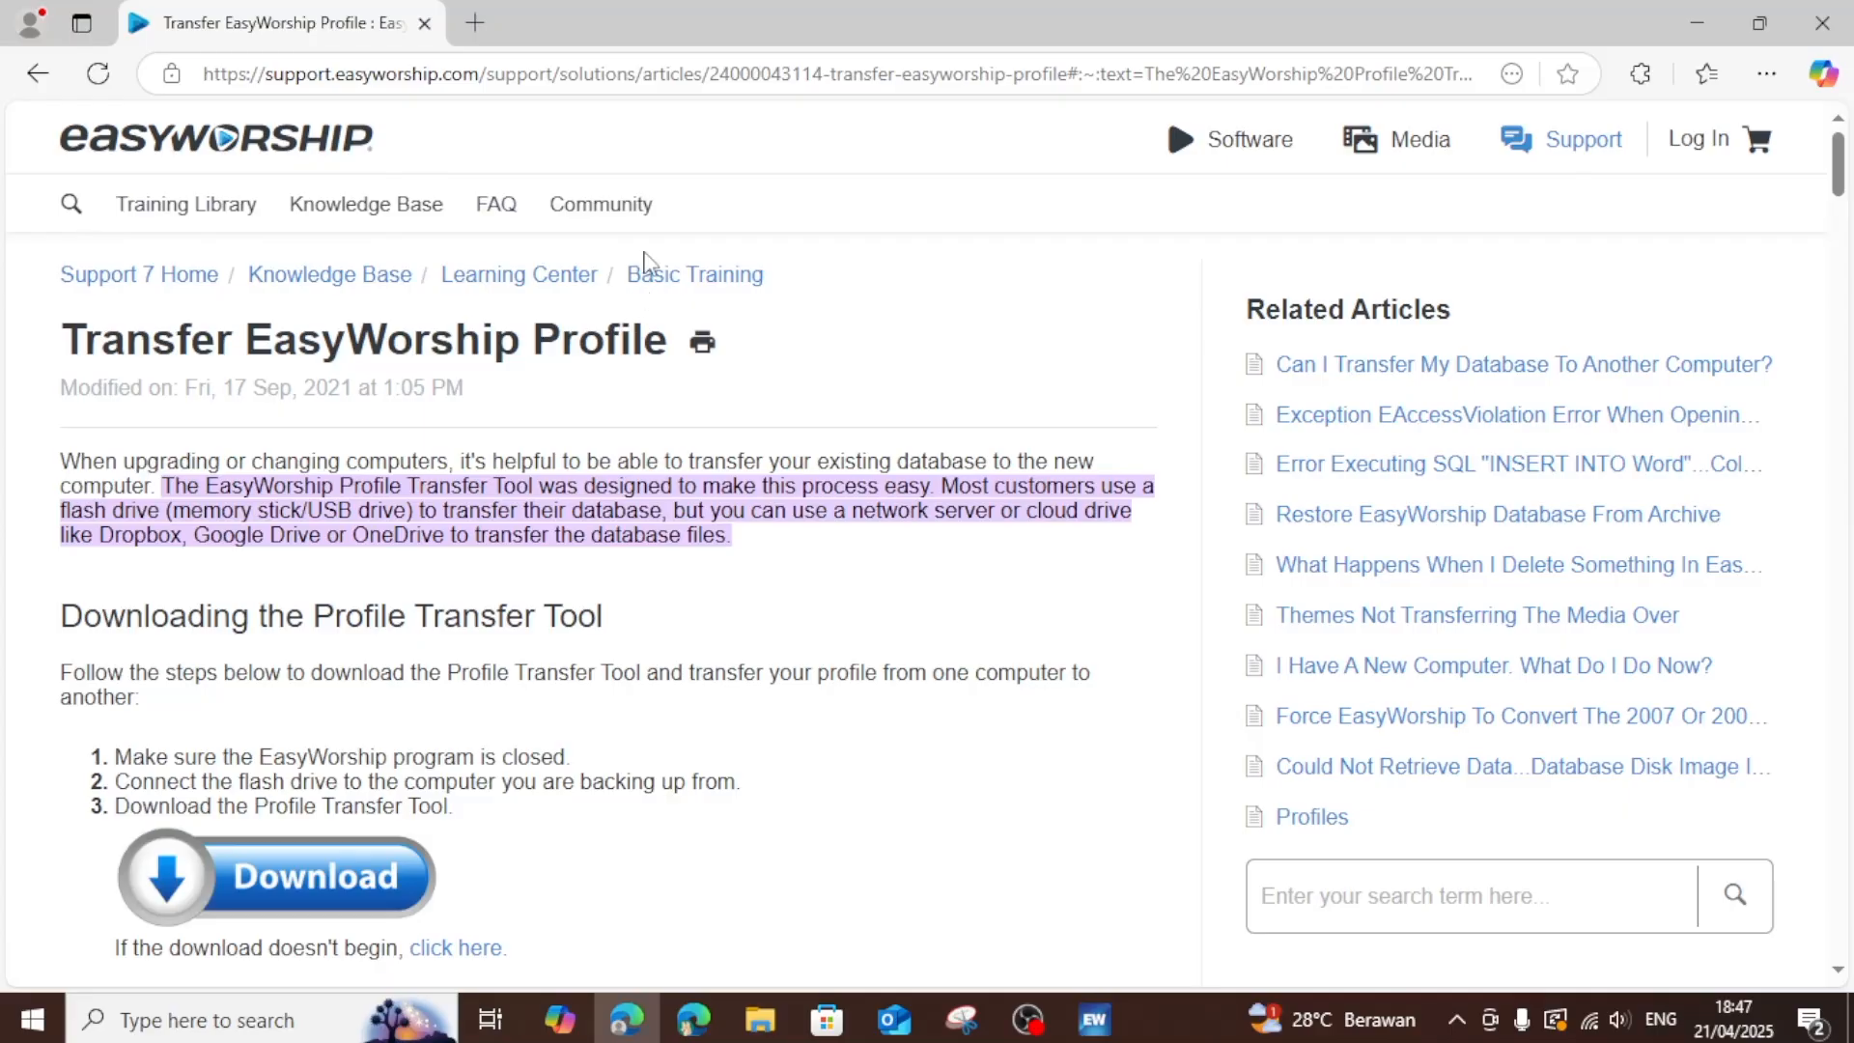
Download the Profile Transfer Tool from the Transfer EasyWorship Profile support article in the browser.
{"action": "scroll", "coordinate": [608, 386], "scroll_direction": "down", "scroll_amount": 4}
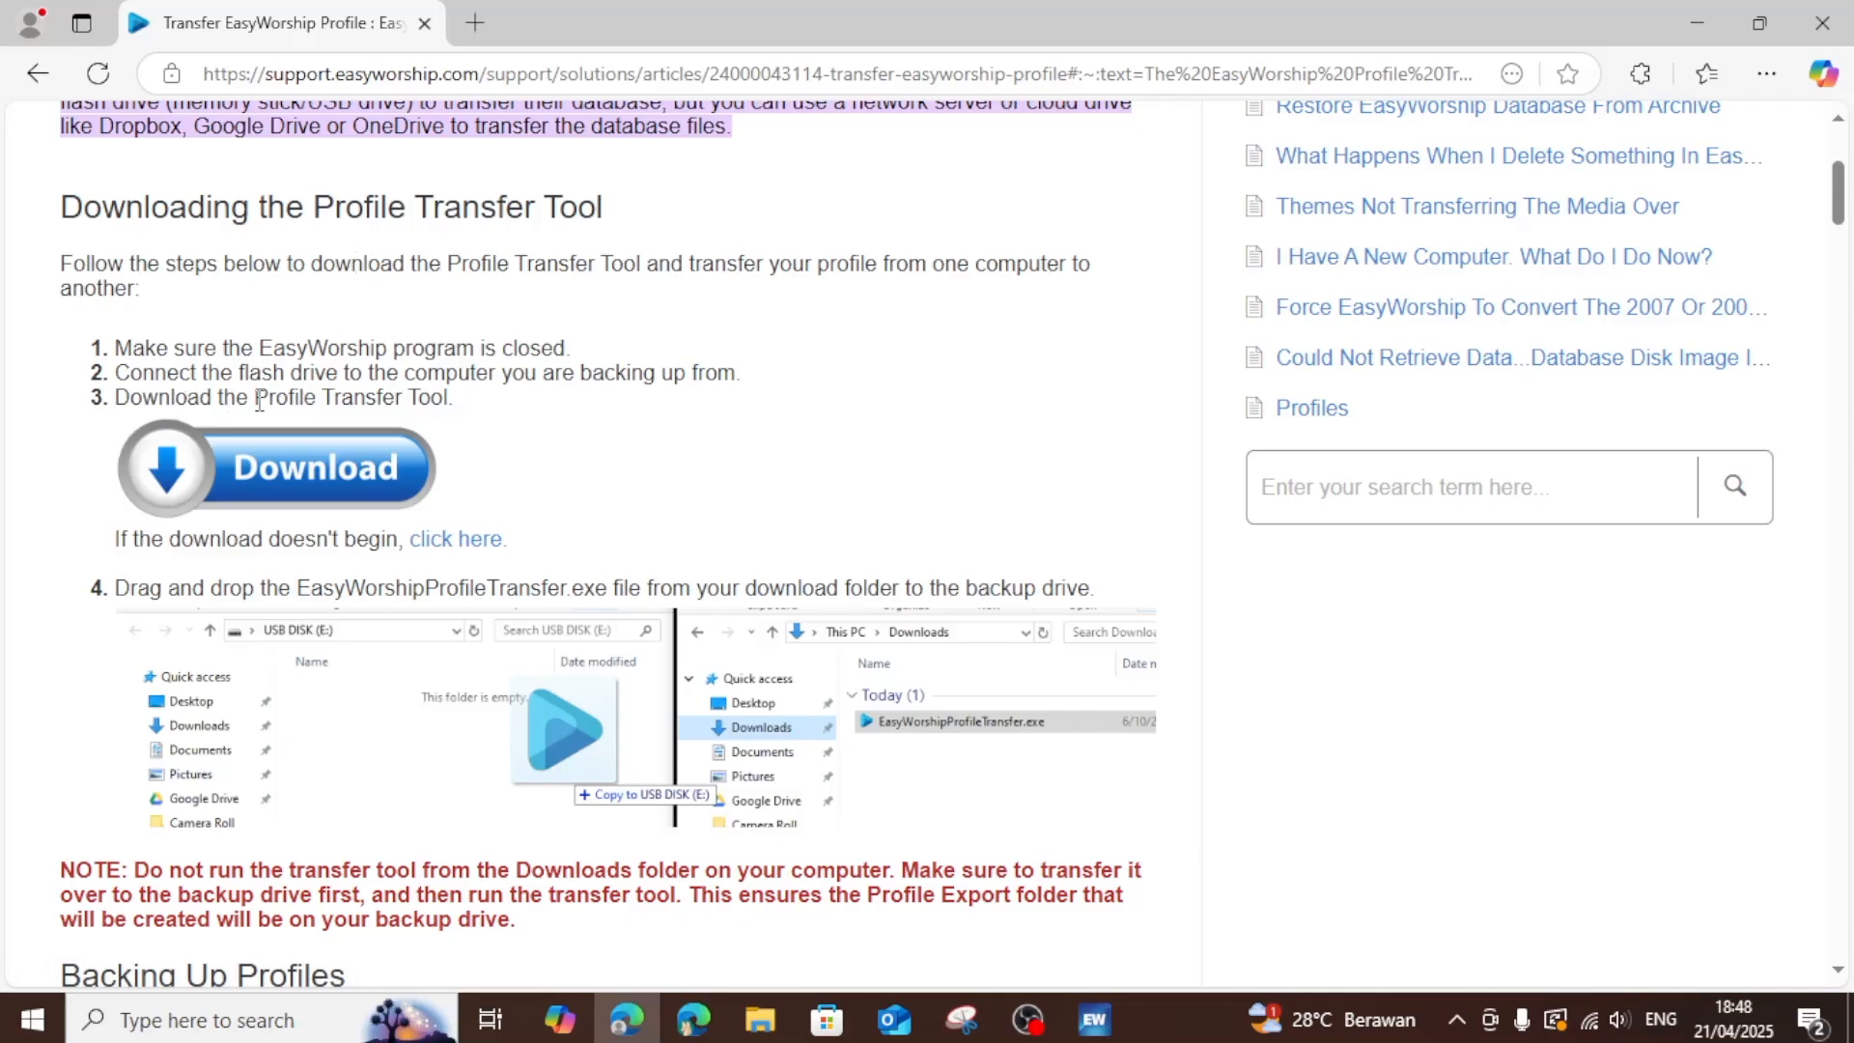
{"action": "left_click", "coordinate": [439, 558]}
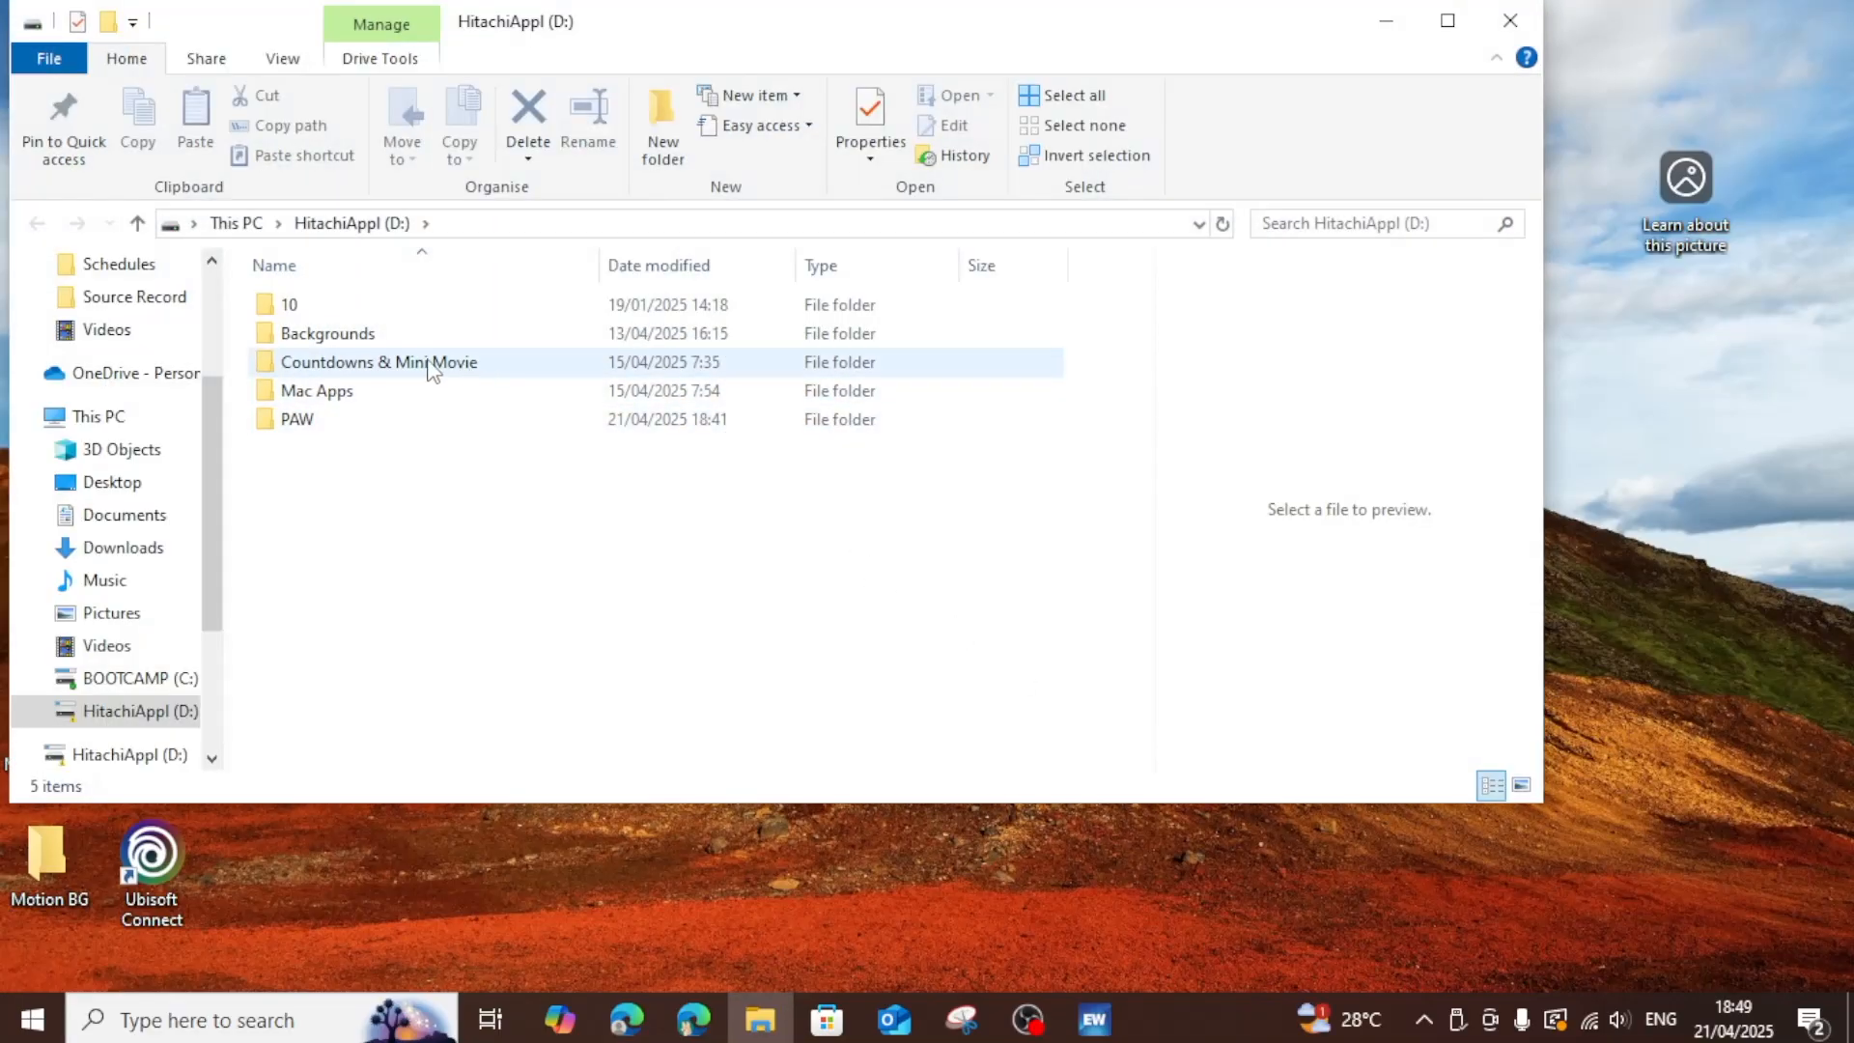
{"action": "left_click", "coordinate": [1424, 1018]}
{"action": "left_click", "coordinate": [1375, 913]}
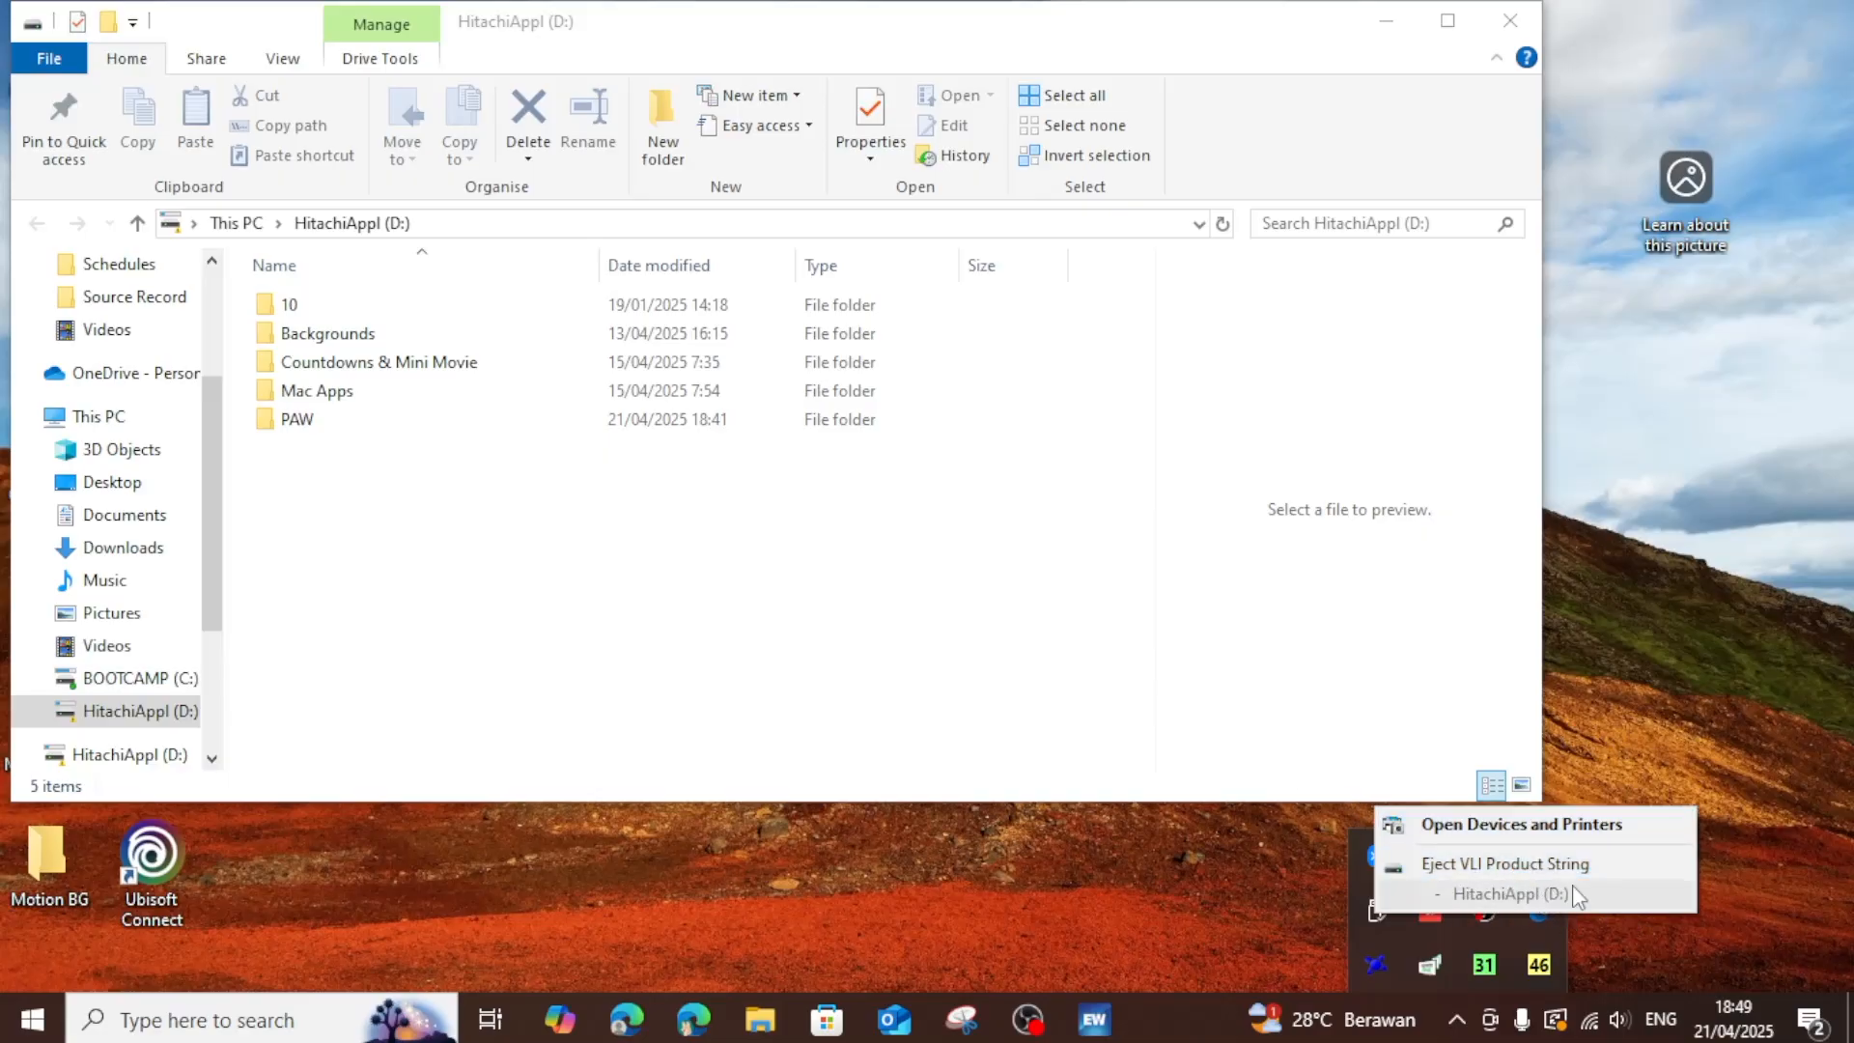
{"action": "left_click", "coordinate": [883, 616]}
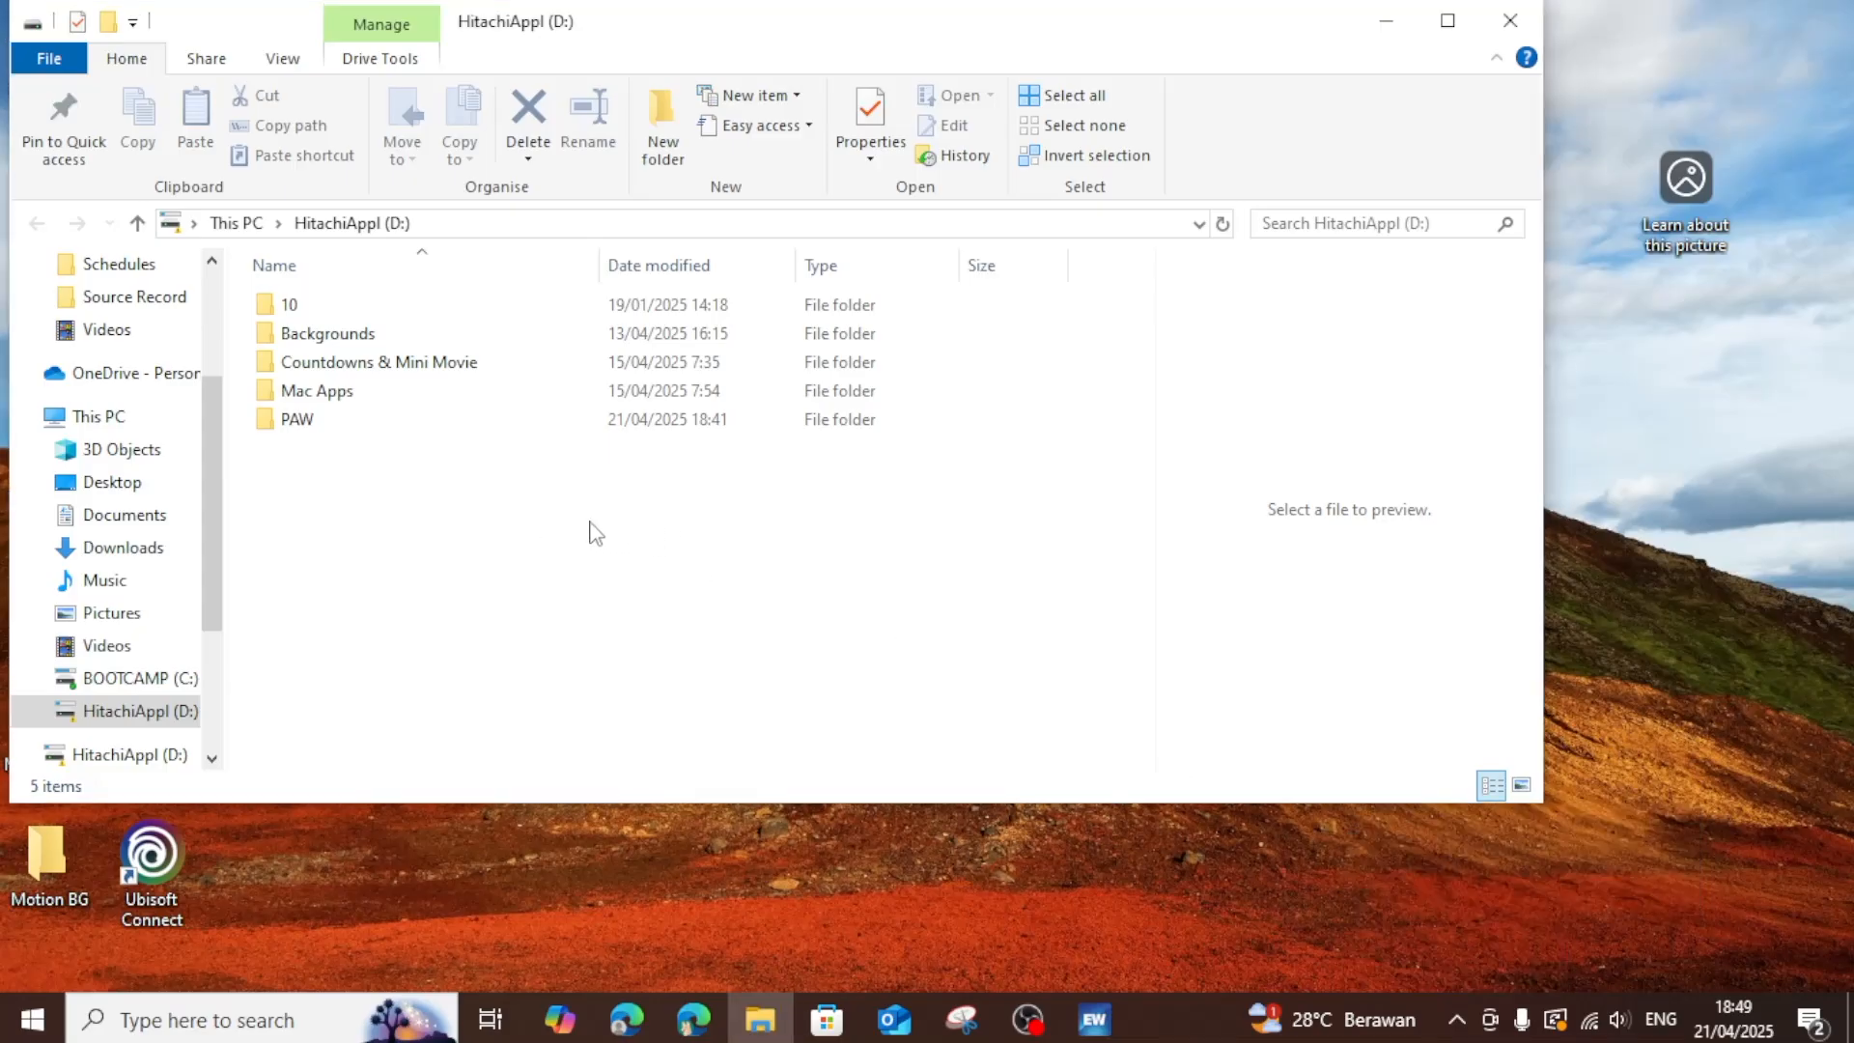
Create a folder named "EasyWorship Backup" on the HitachiAppl (D:) drive in File Explorer.
{"action": "right_click", "coordinate": [591, 524]}
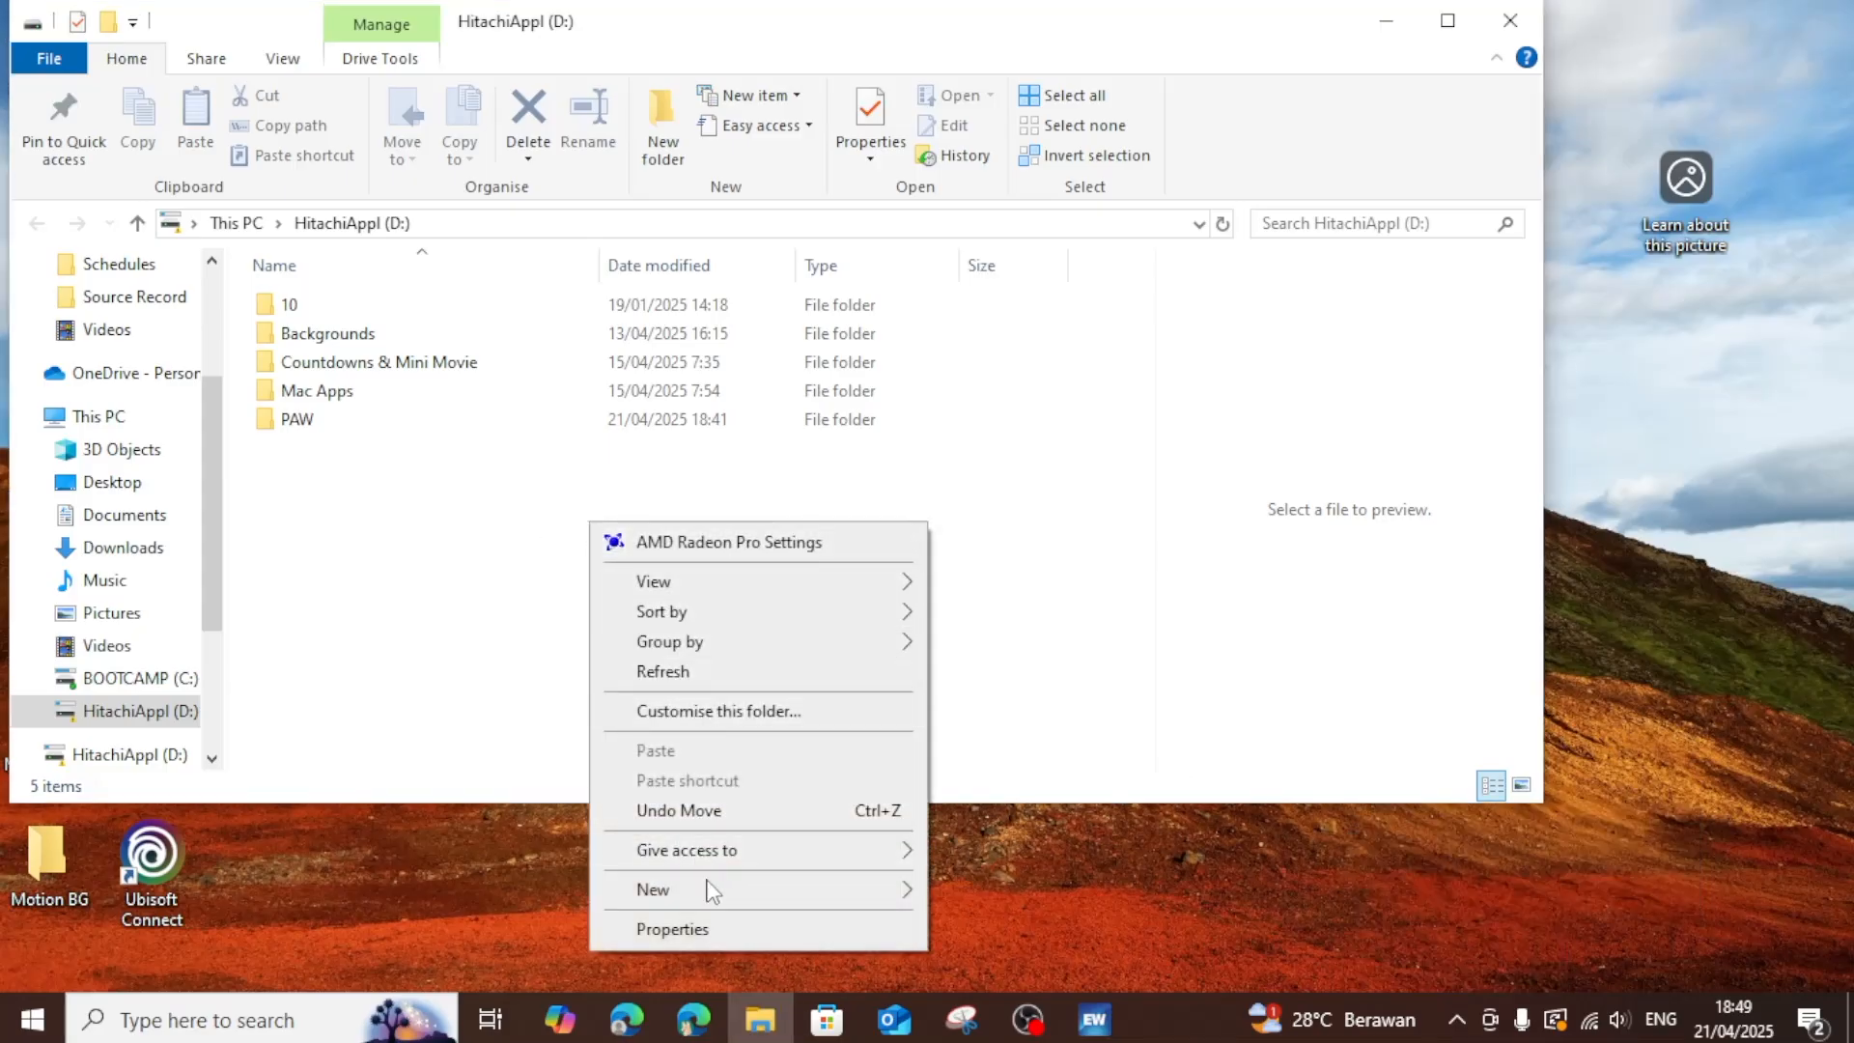
{"action": "mouse_move", "coordinate": [708, 882]}
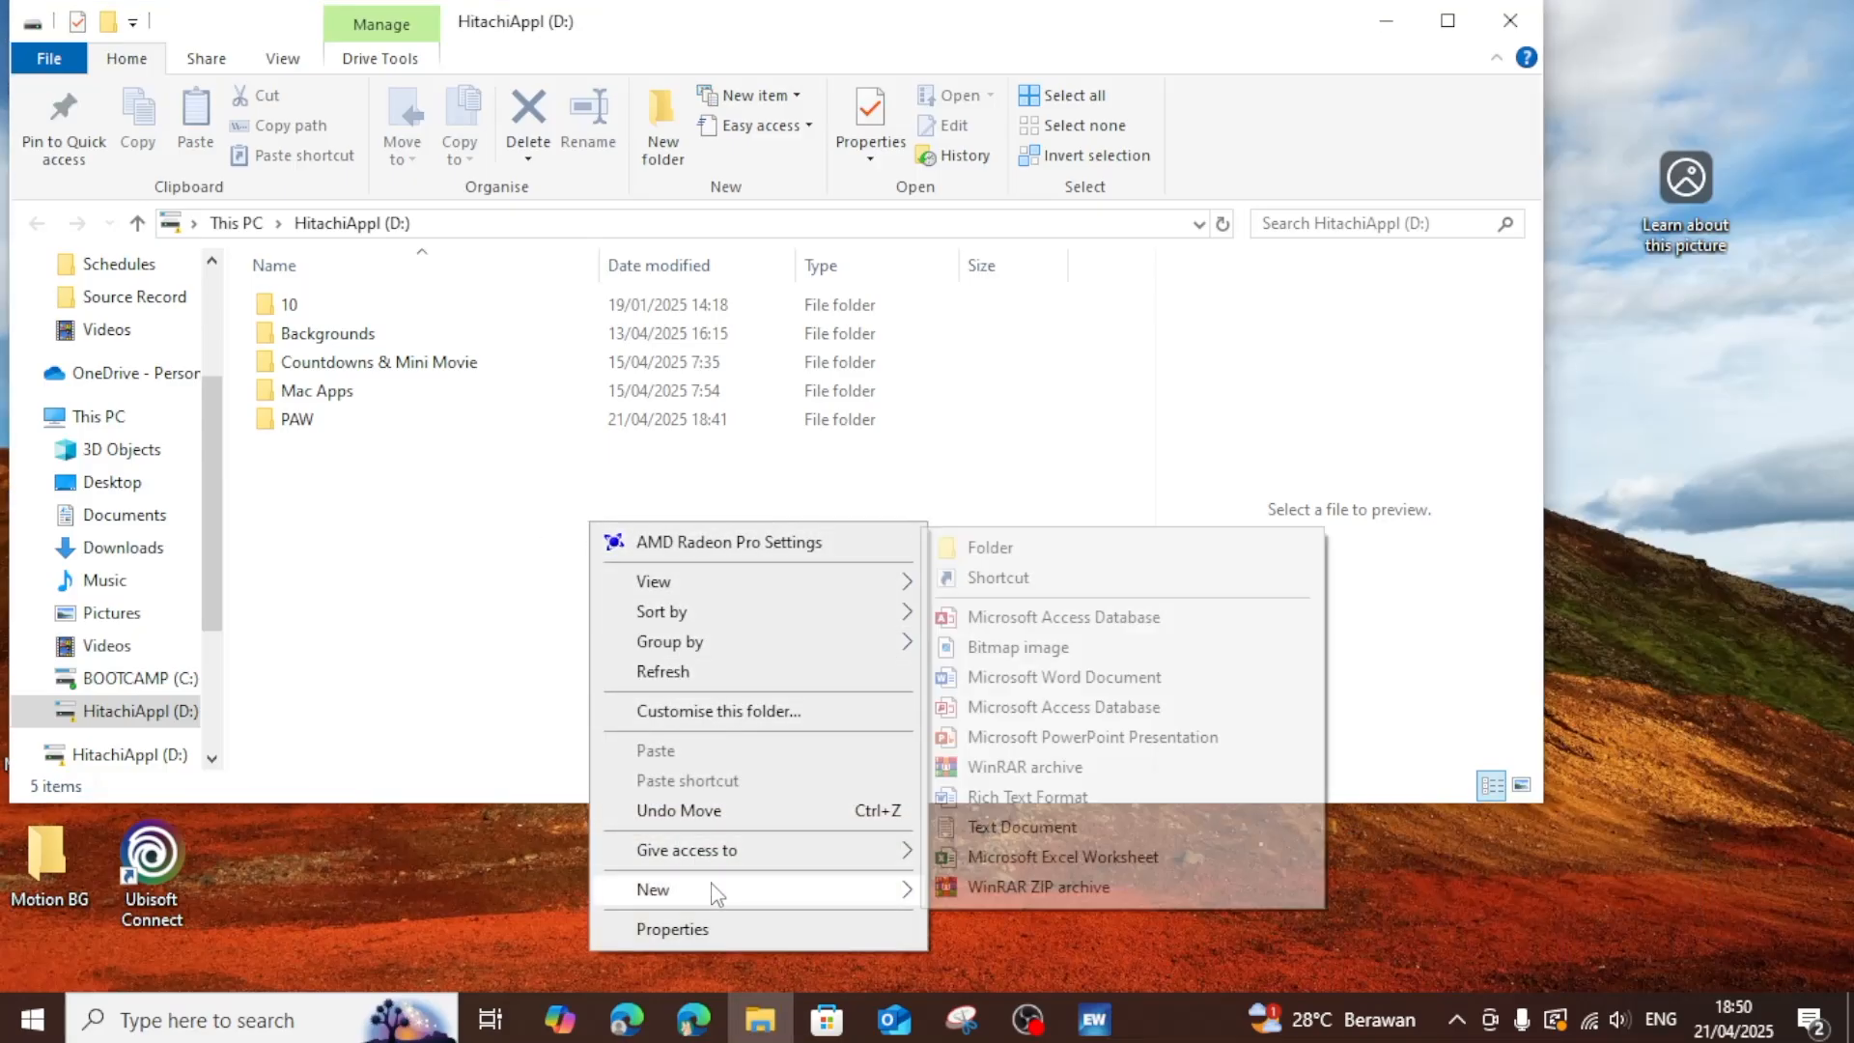
{"action": "left_click", "coordinate": [989, 548]}
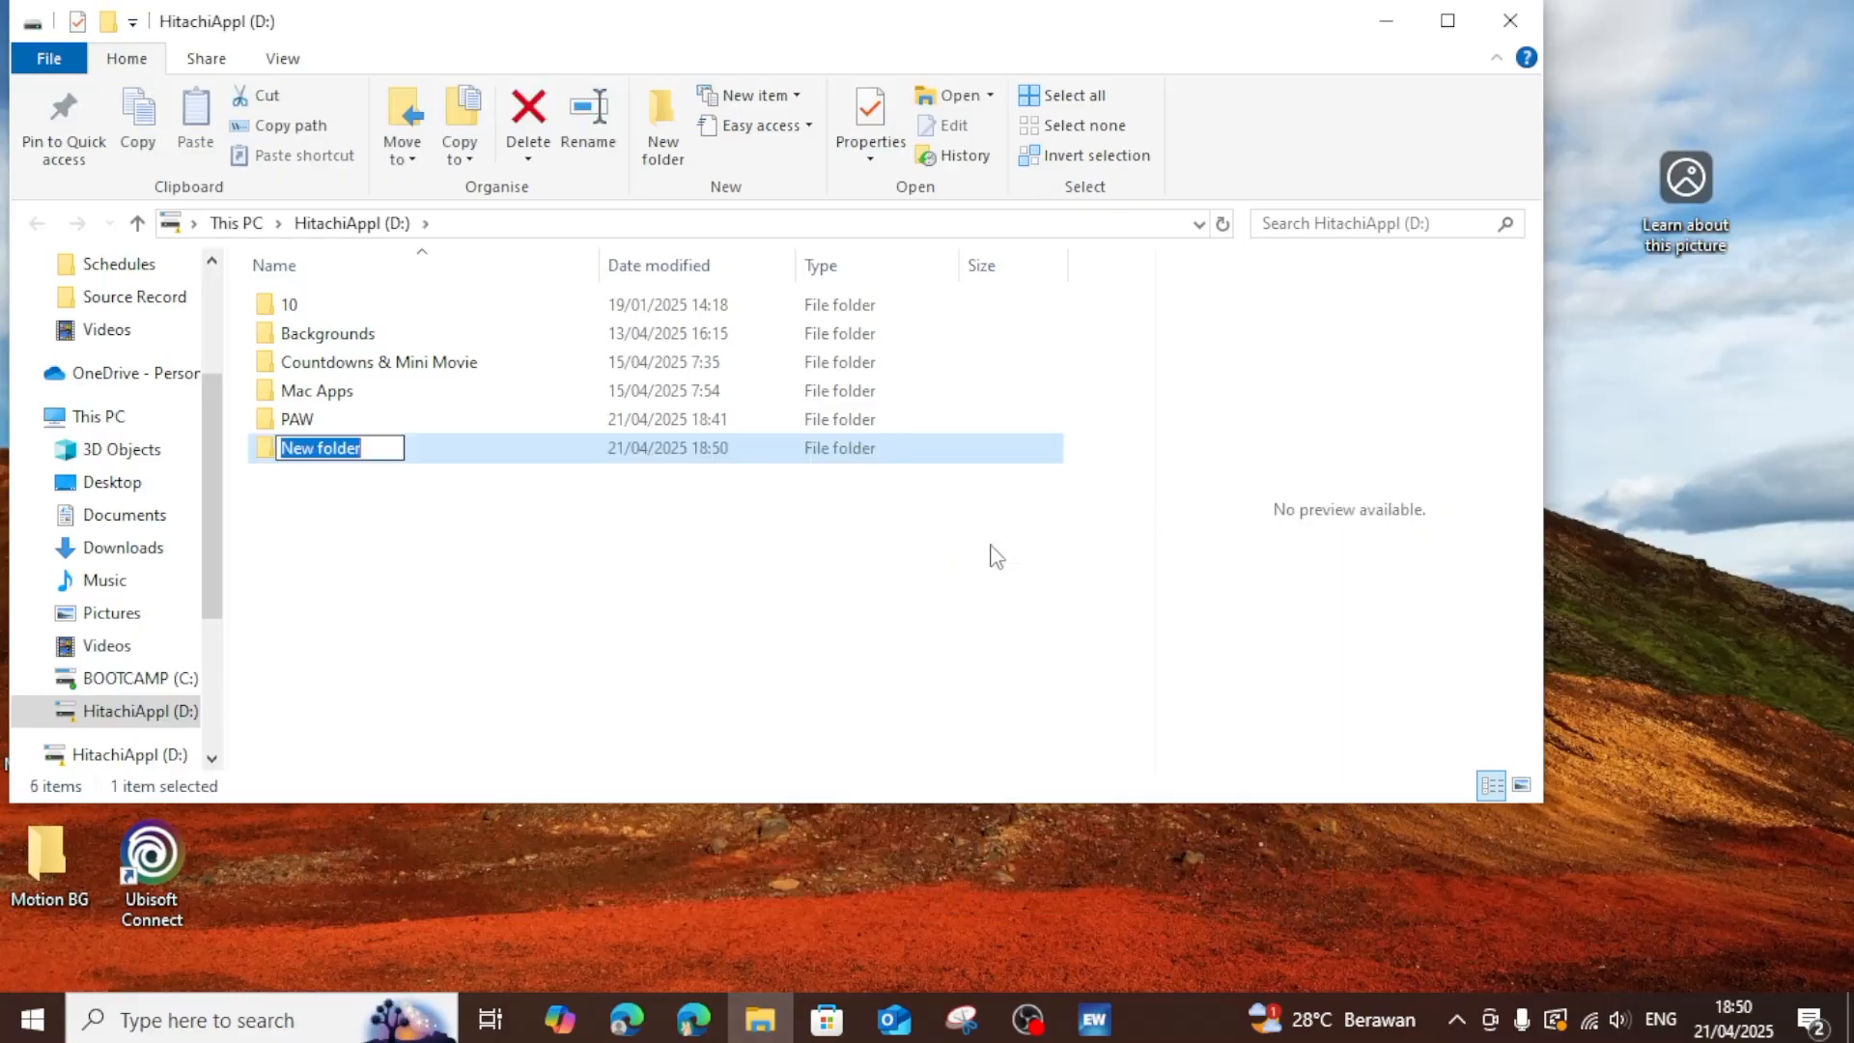
{"action": "type", "text": "EasyWorship Backup"}
{"action": "key", "text": "Return"}
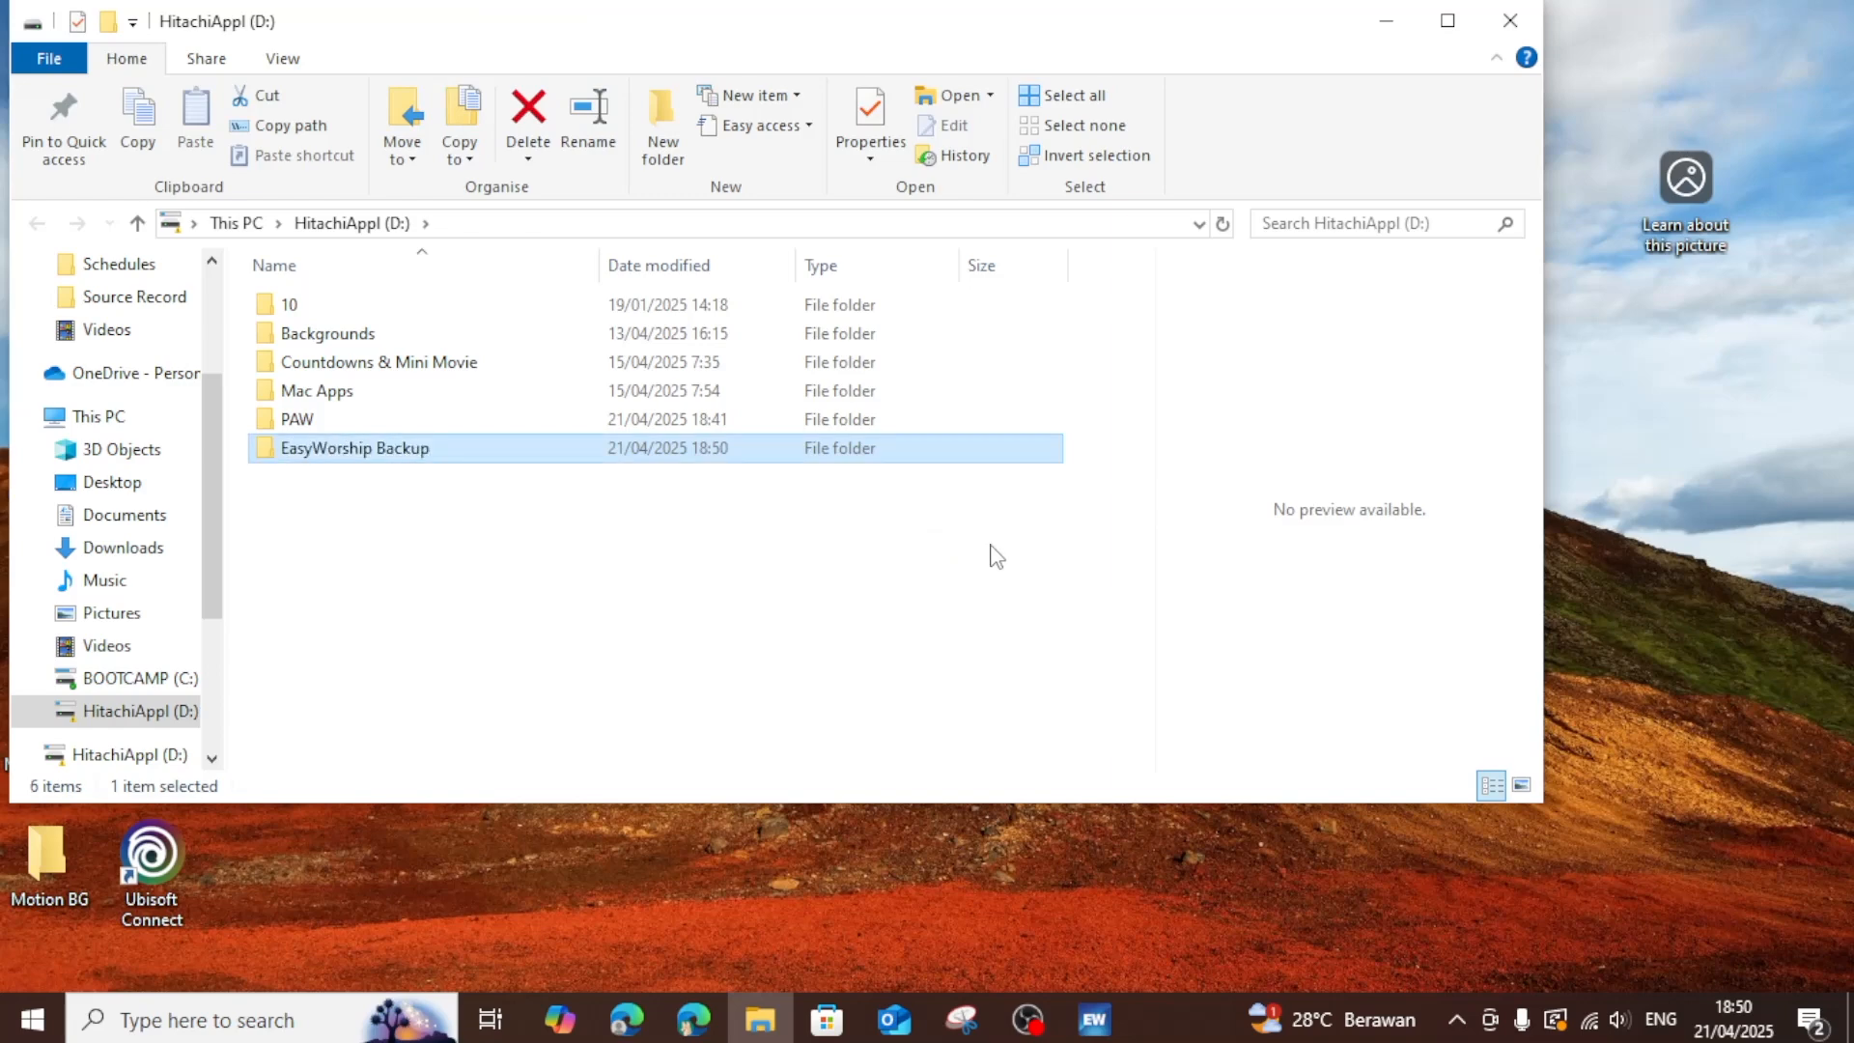
Move EasyWorshipProfileTransfer (1).exe from Downloads into the EasyWorship Backup folder, accepting the move without its properties.
{"action": "double_click", "coordinate": [560, 448]}
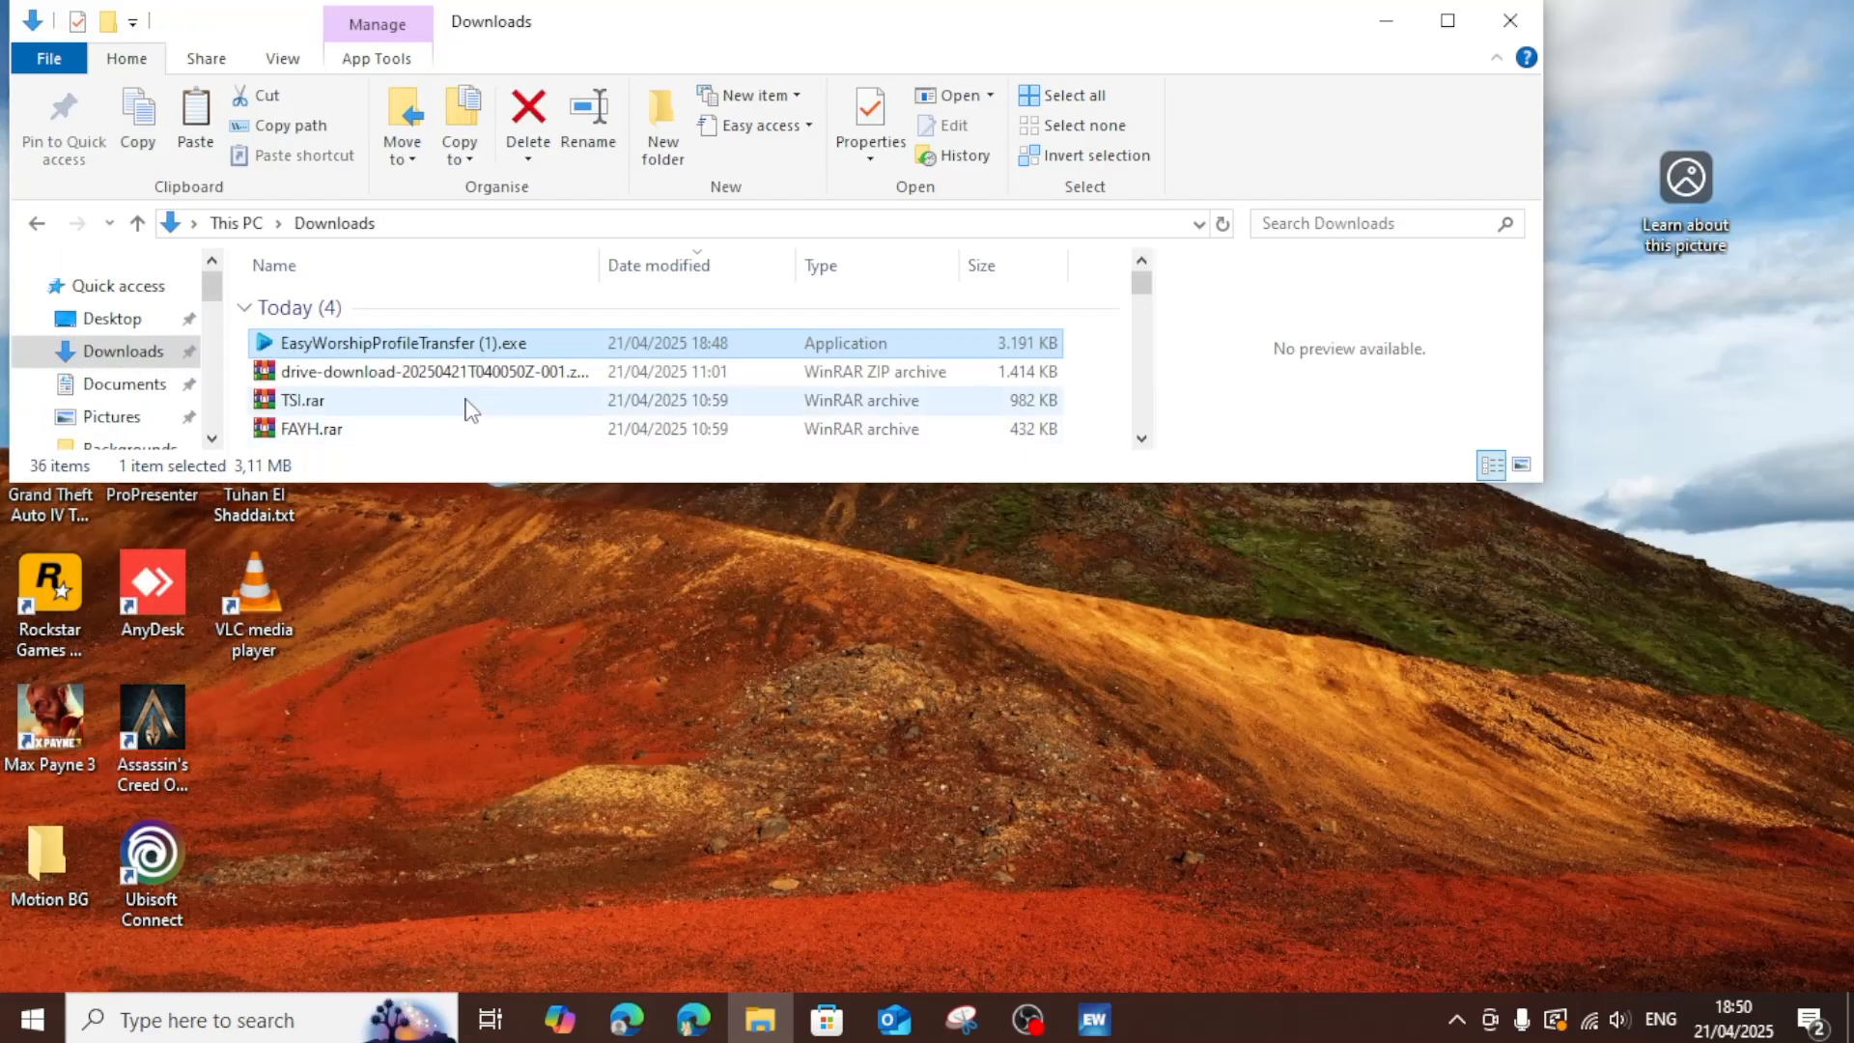
{"action": "right_click", "coordinate": [423, 351]}
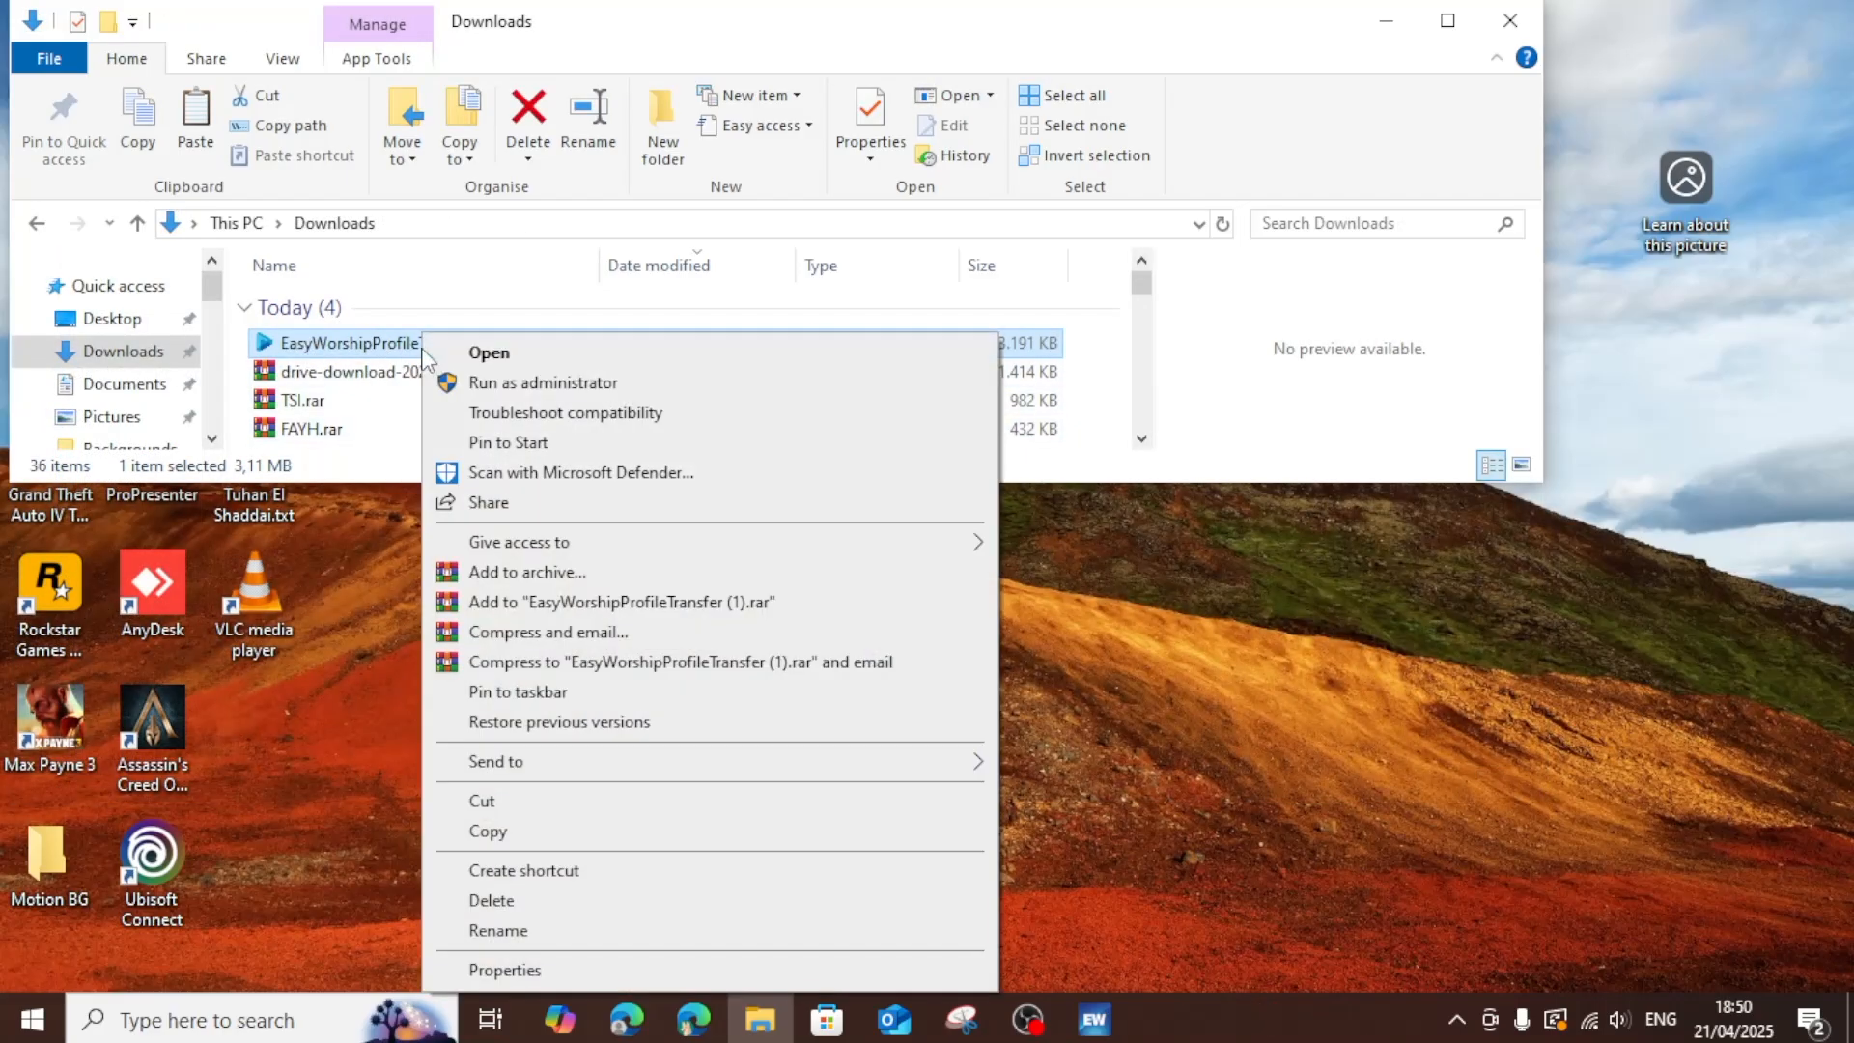
{"action": "left_click", "coordinate": [490, 801]}
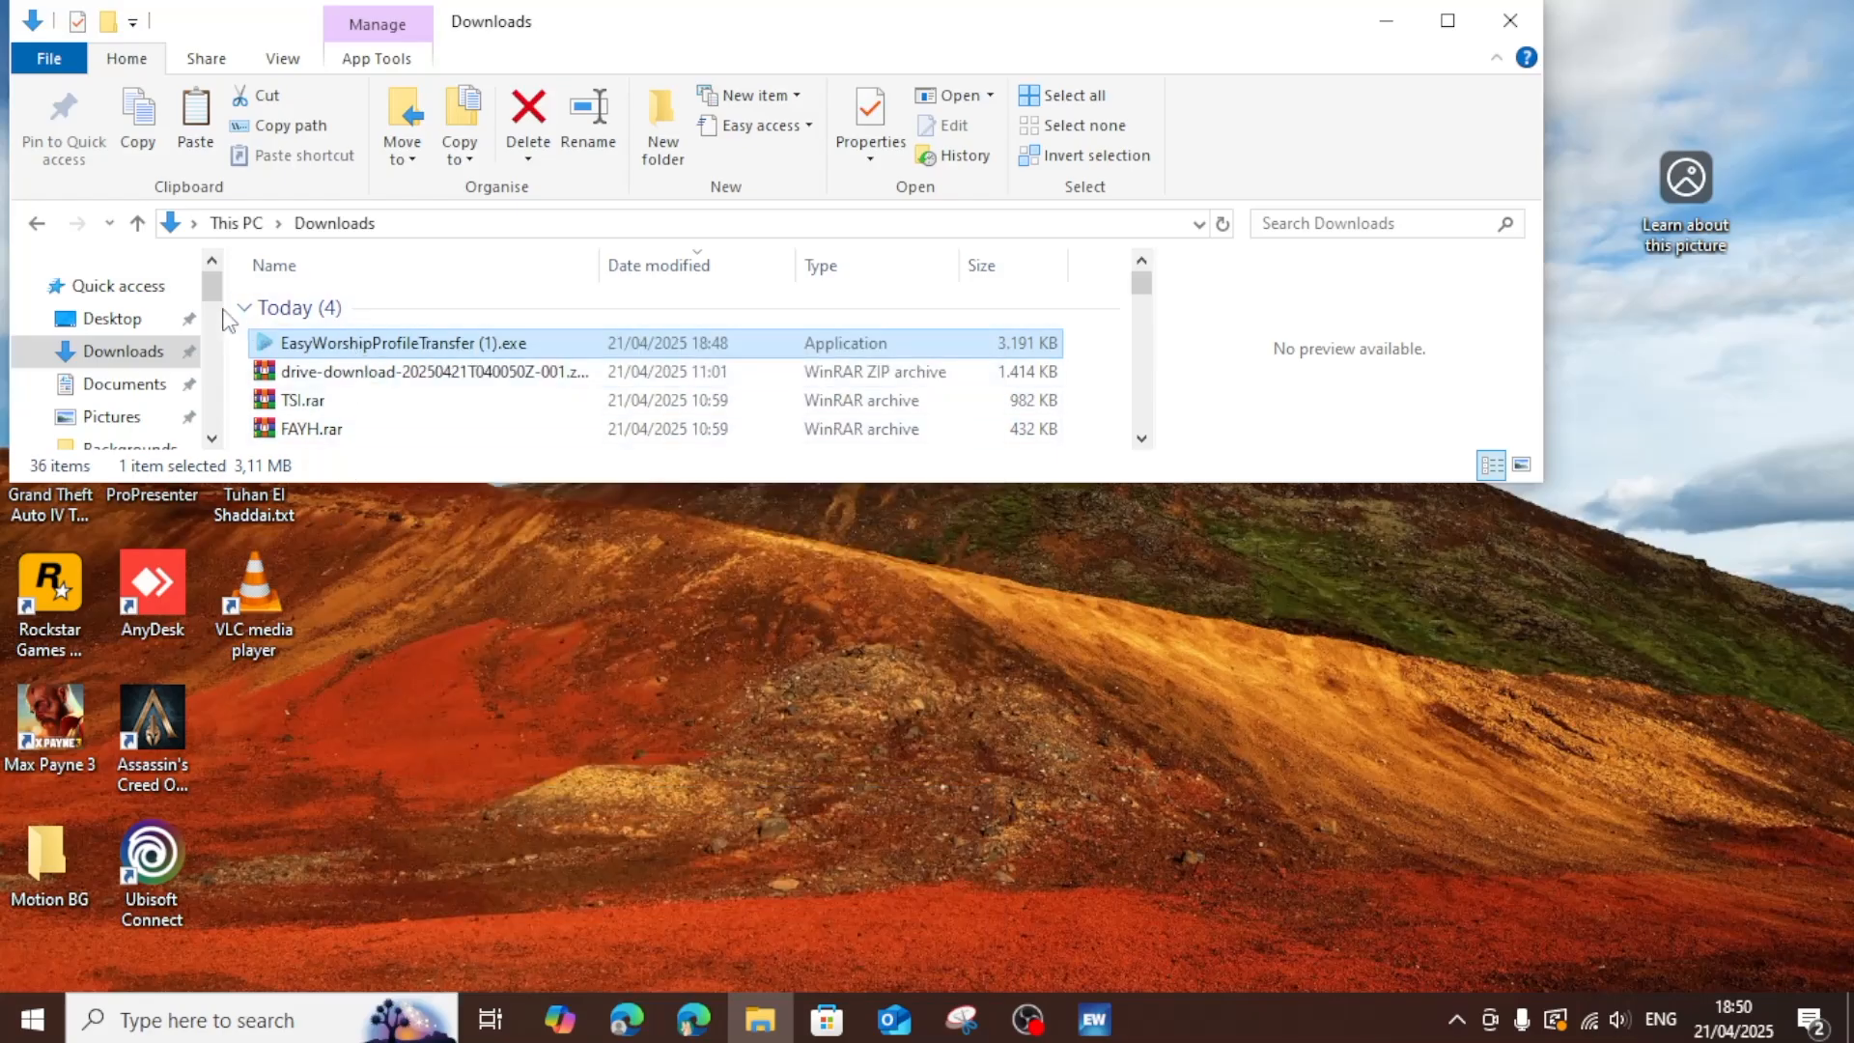
{"action": "left_click", "coordinate": [37, 223]}
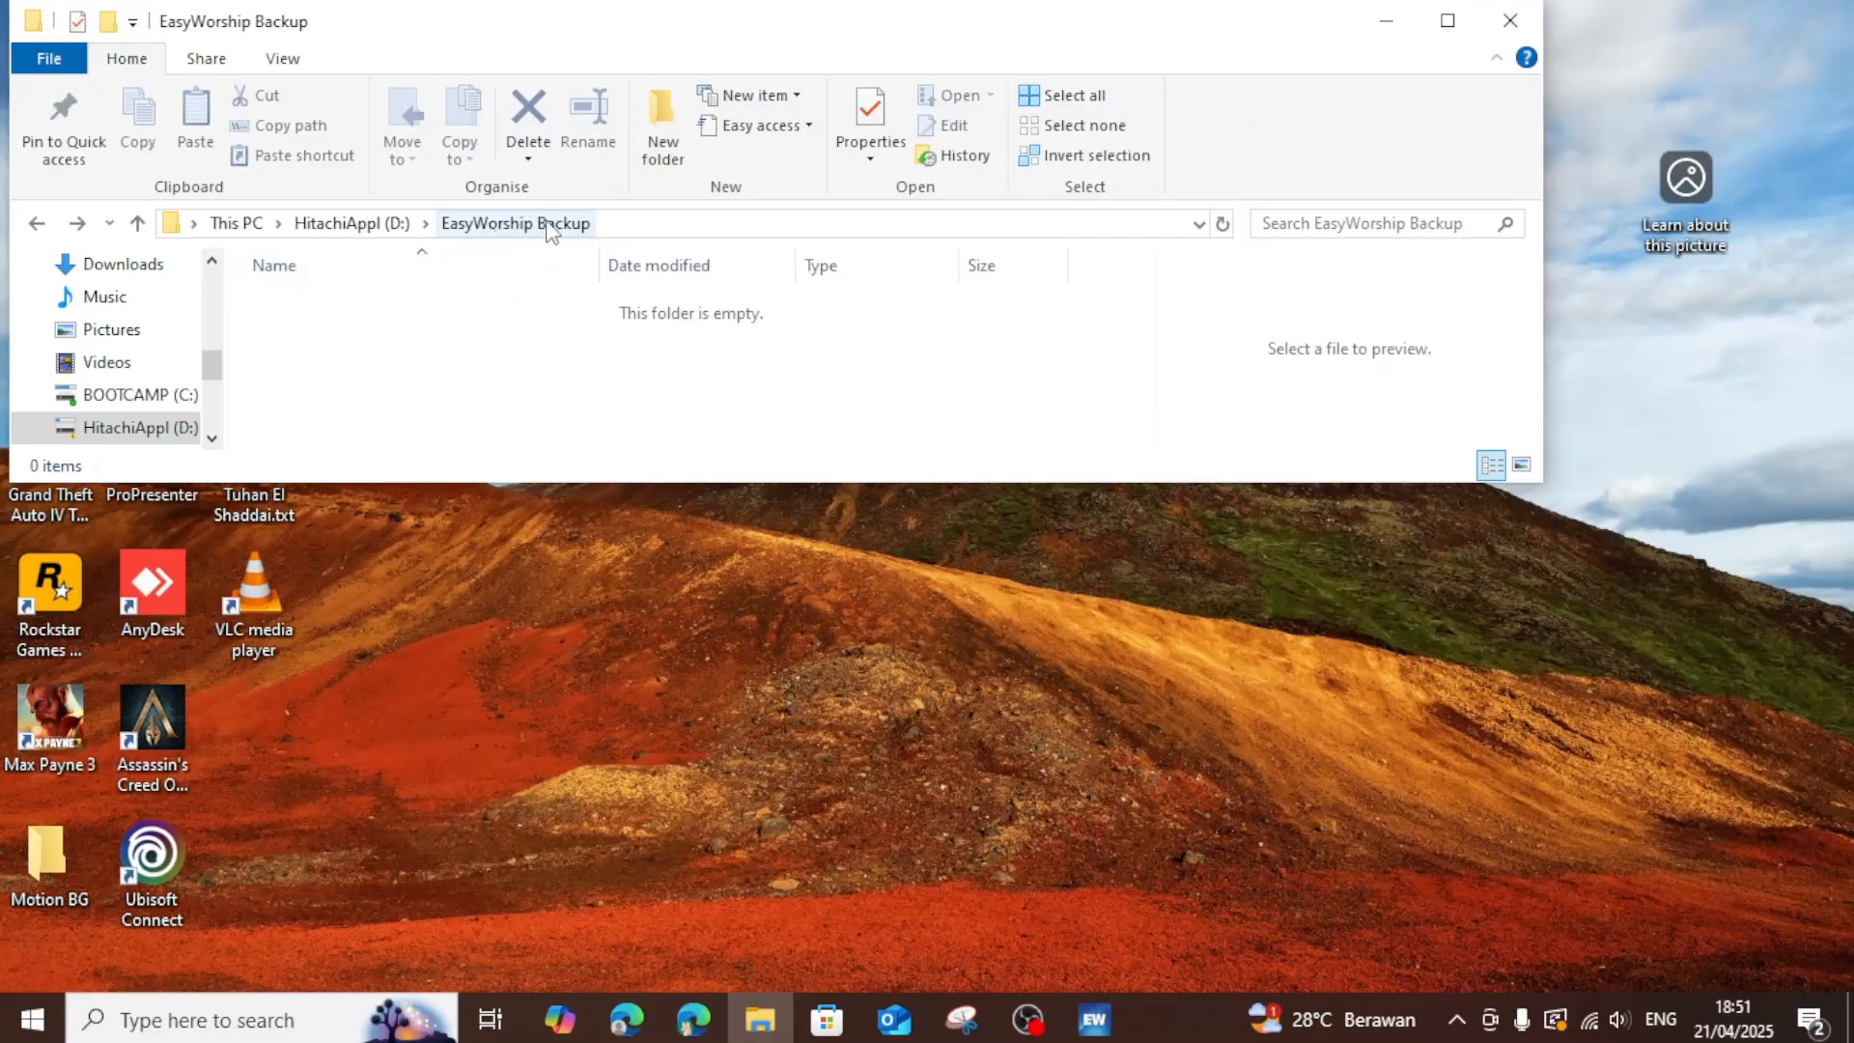
{"action": "key", "text": "ctrl+v"}
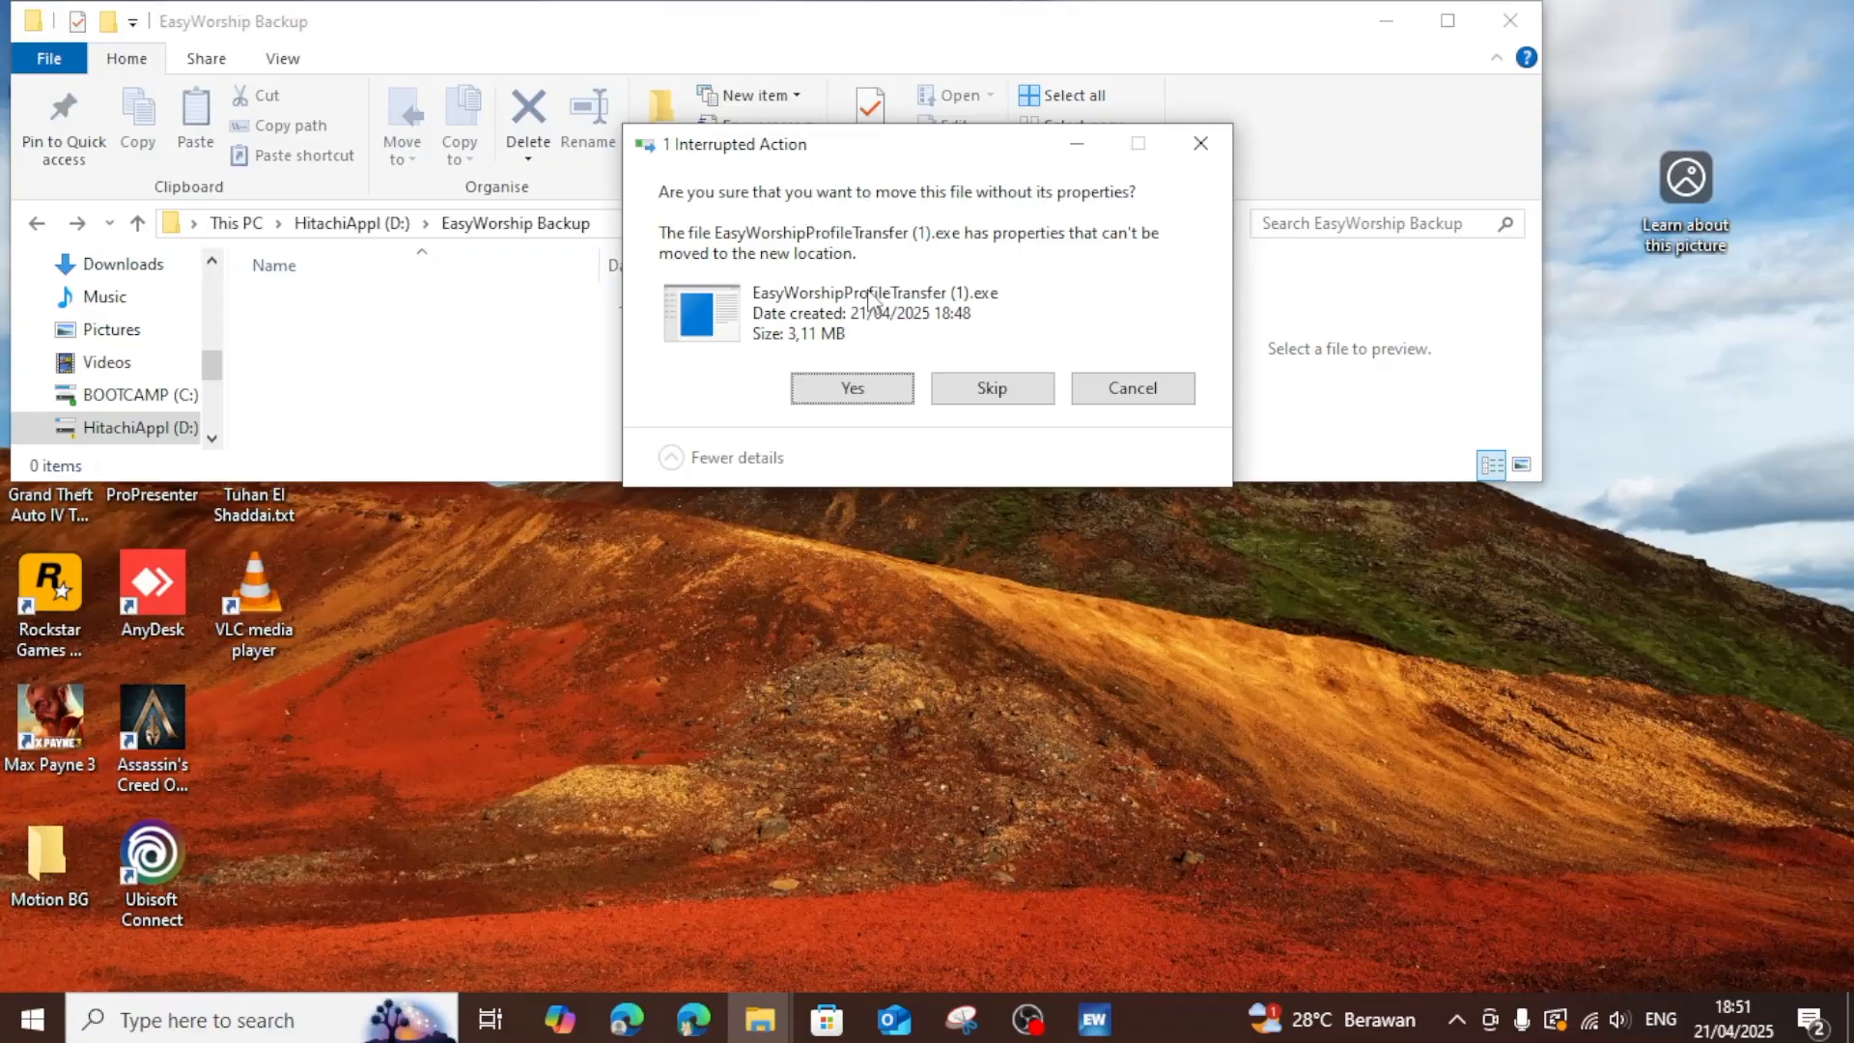
{"action": "left_click", "coordinate": [849, 390]}
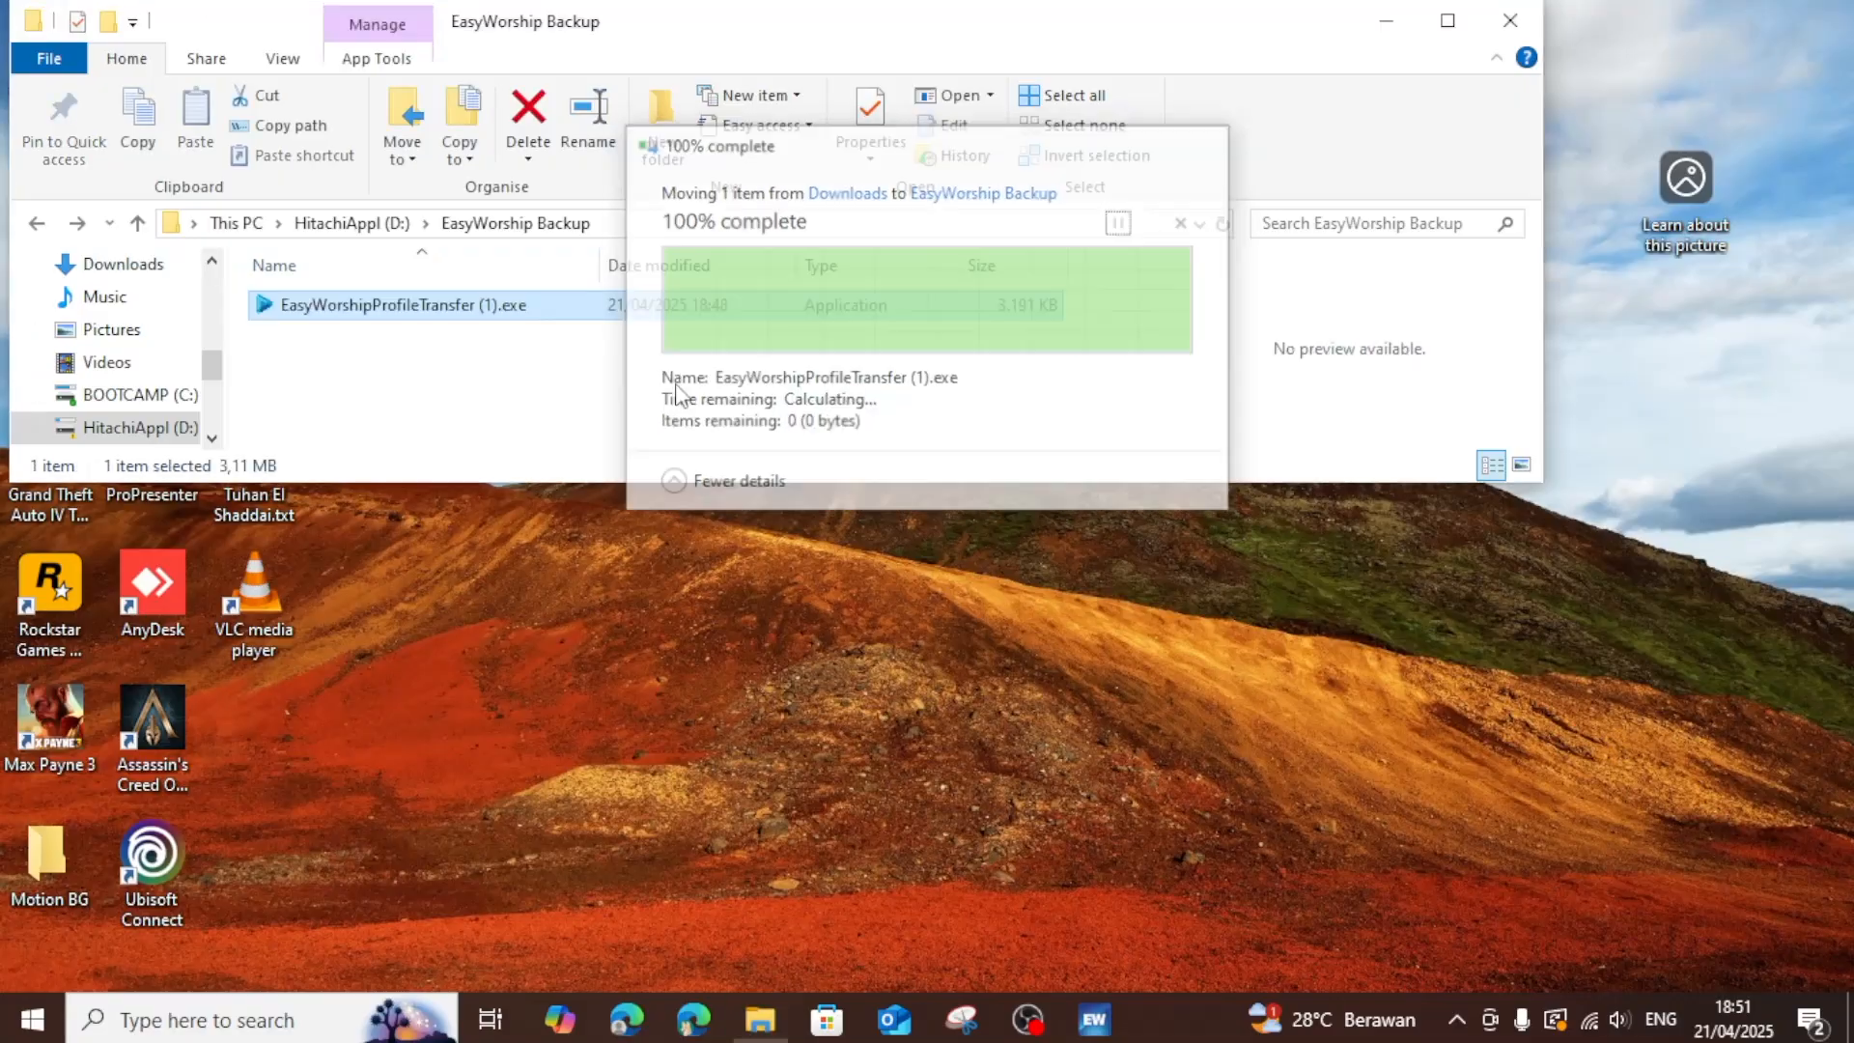
Rename the transfer tool in the EasyWorship Backup folder as EasyWorshipProfileTransfer.exe.
{"action": "right_click", "coordinate": [488, 304]}
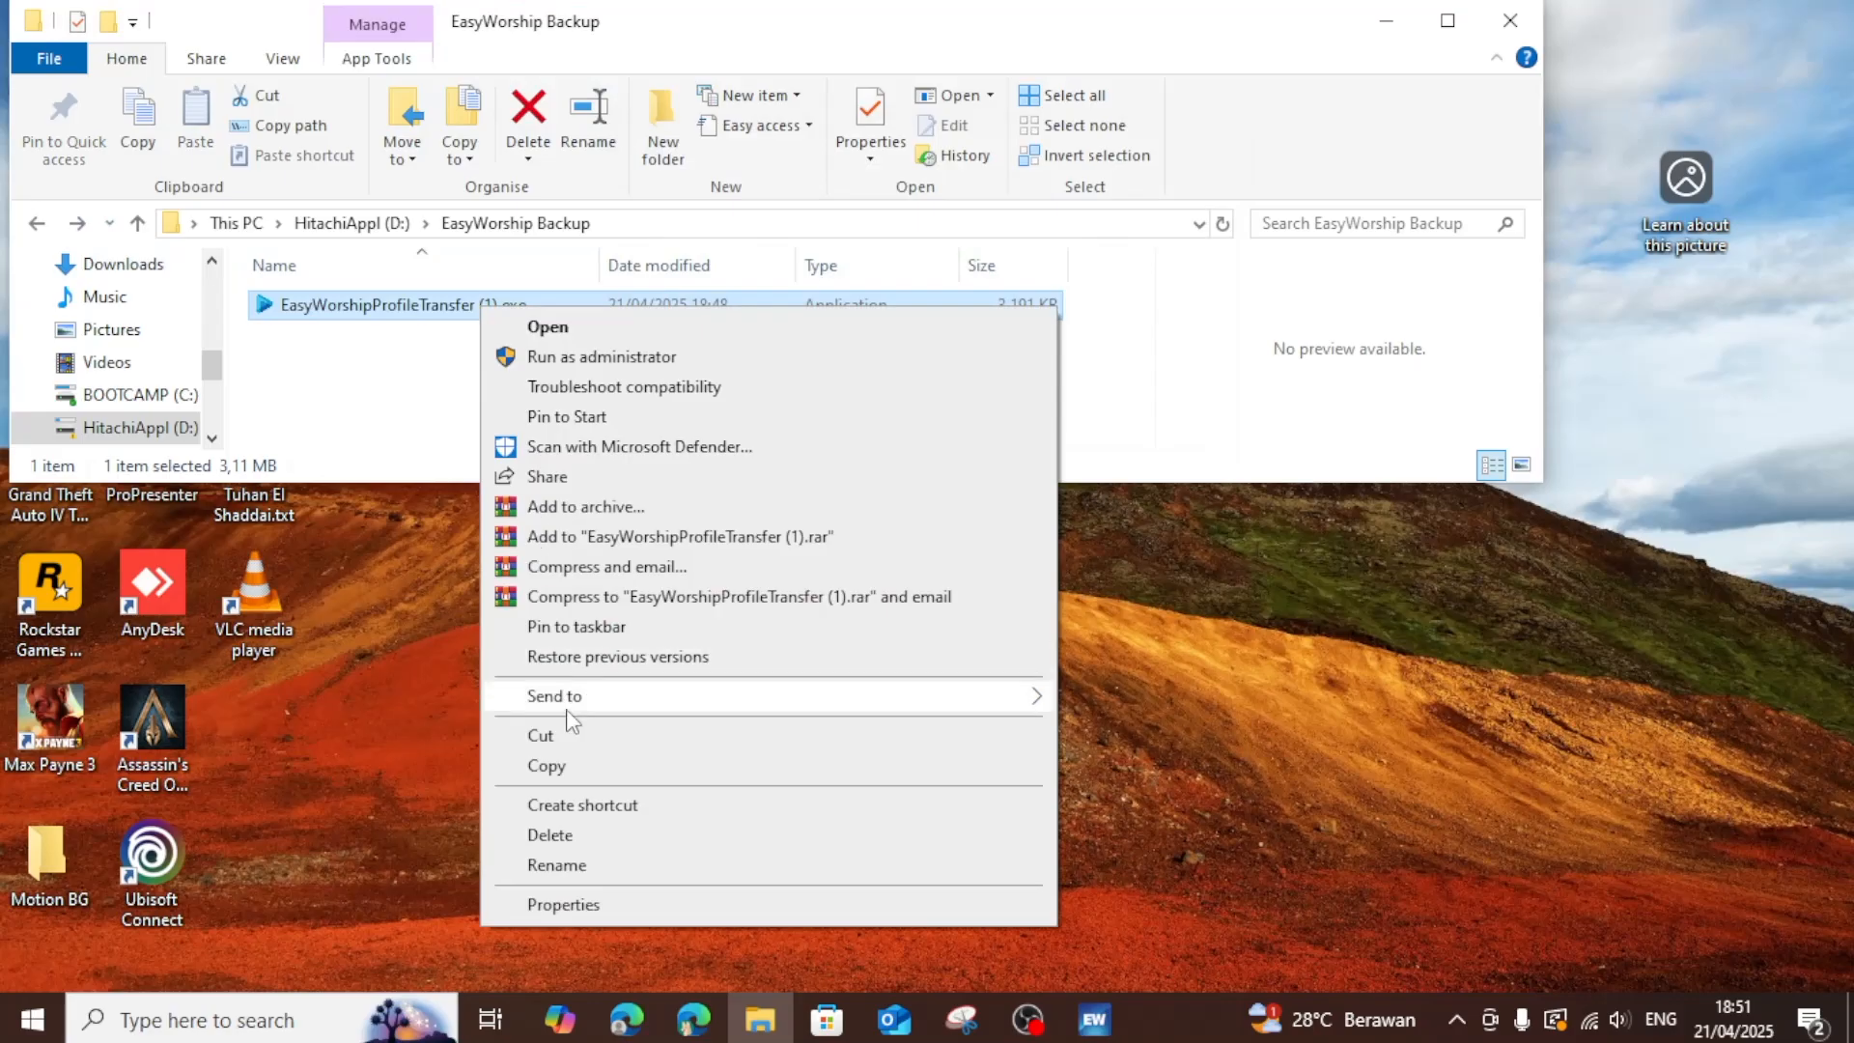
{"action": "left_click", "coordinate": [558, 862]}
{"action": "key", "text": "Right"}
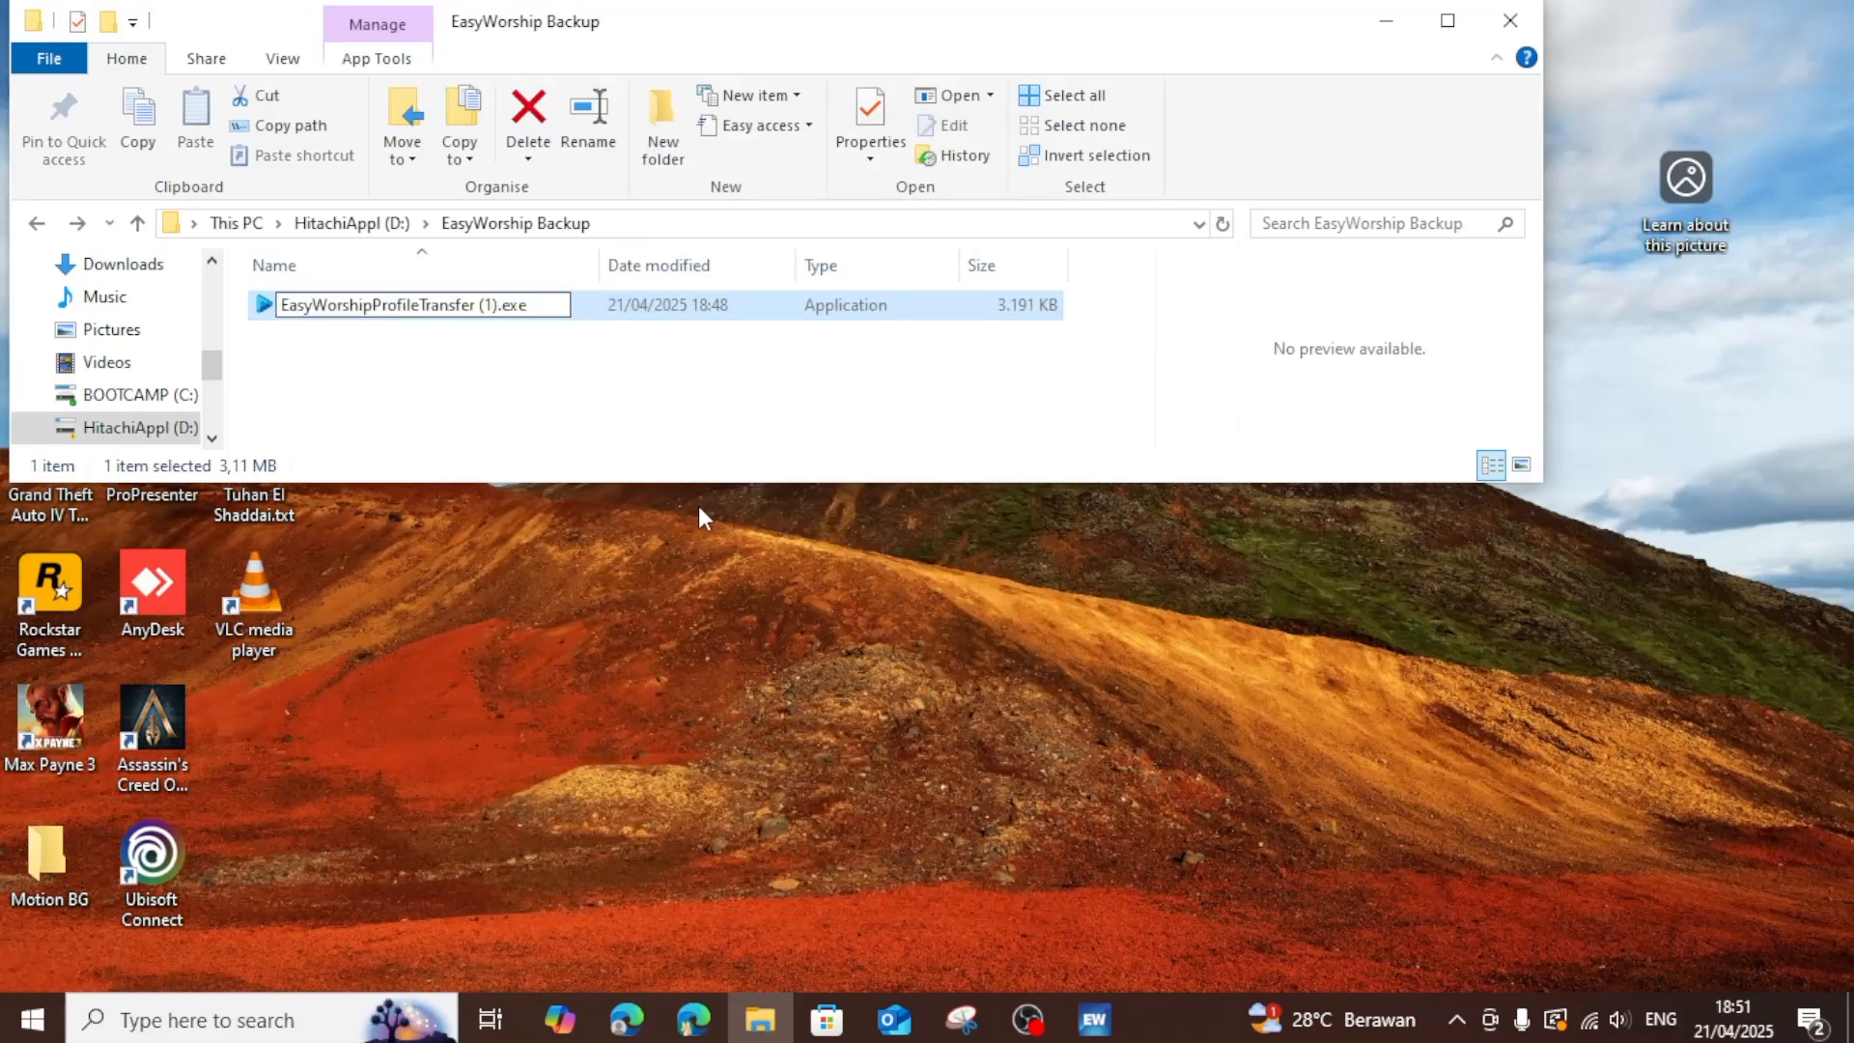
{"action": "key", "text": "BackSpace"}
{"action": "key", "text": "BackSpace"}
{"action": "key", "text": "BackSpace"}
{"action": "key", "text": "BackSpace"}
{"action": "key", "text": "Return"}
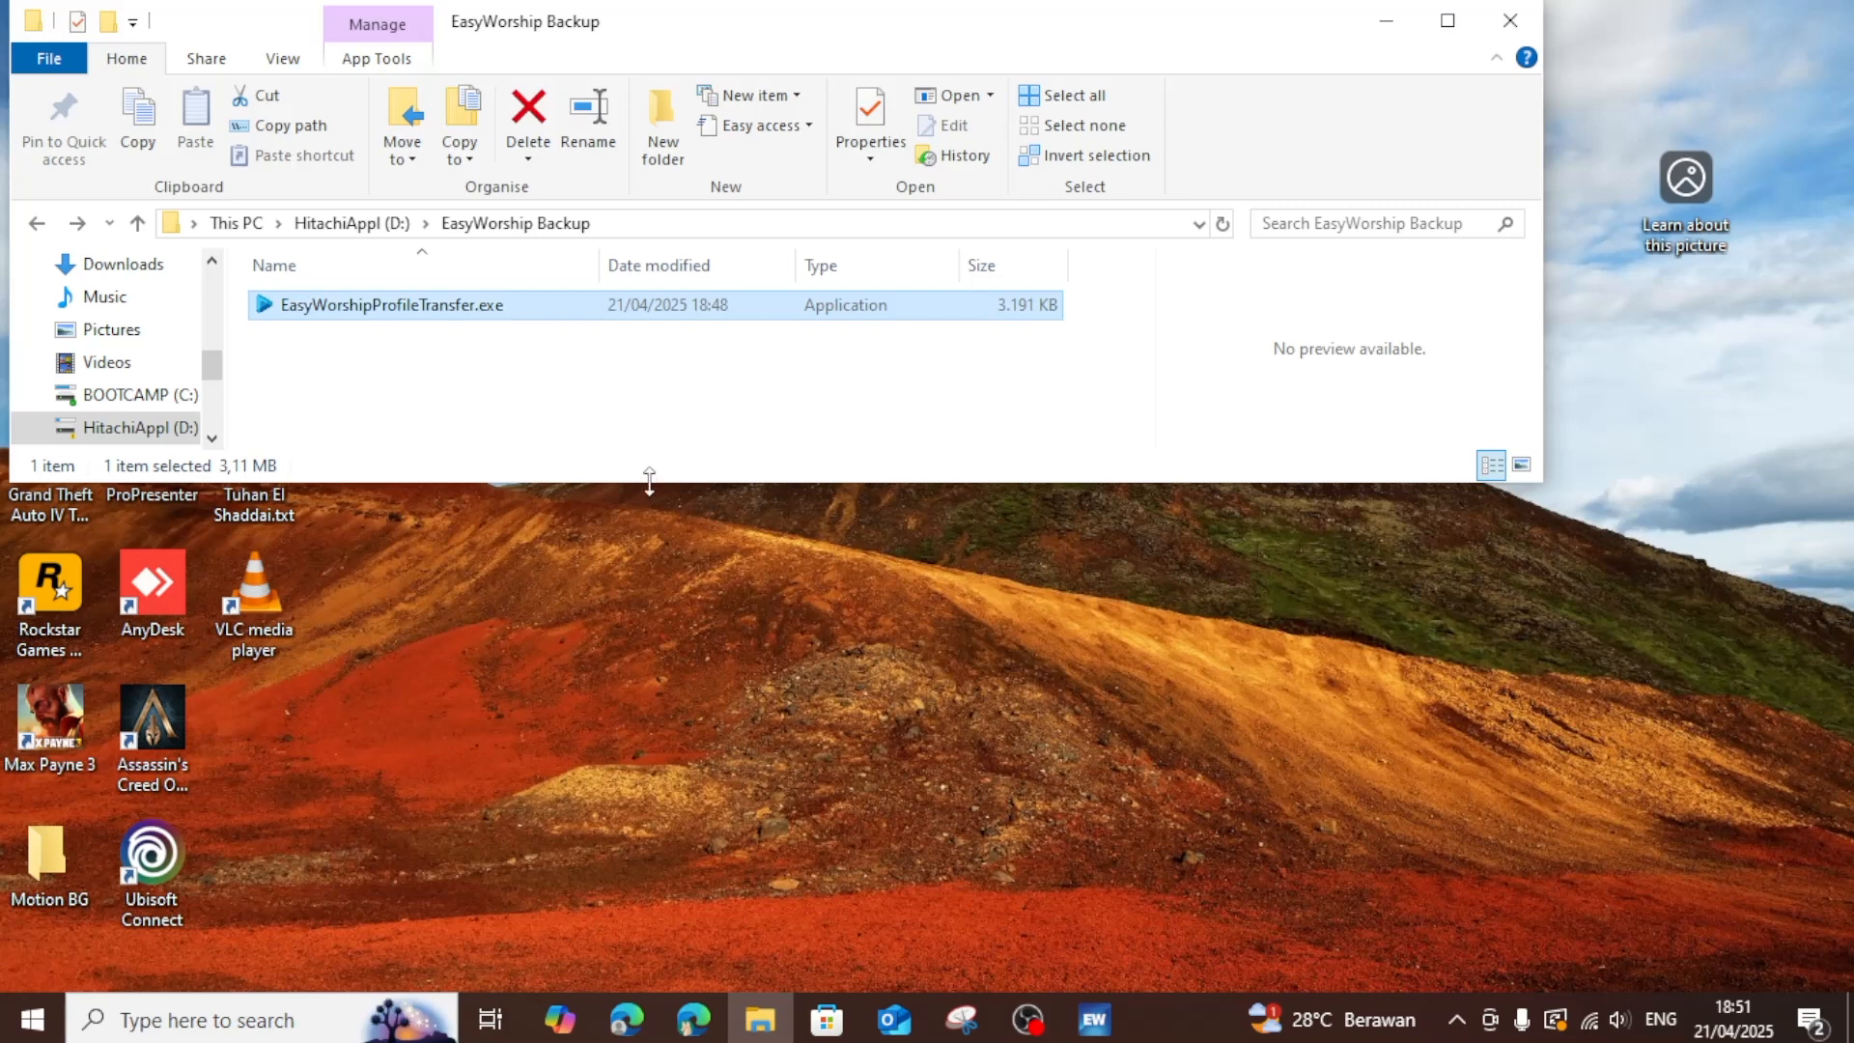
Launch EasyWorshipProfileTransfer.exe from the EasyWorship Backup folder and close the running EasyWorship 2009 program.
{"action": "left_click_drag", "start_coordinate": [649, 482], "coordinate": [672, 889]}
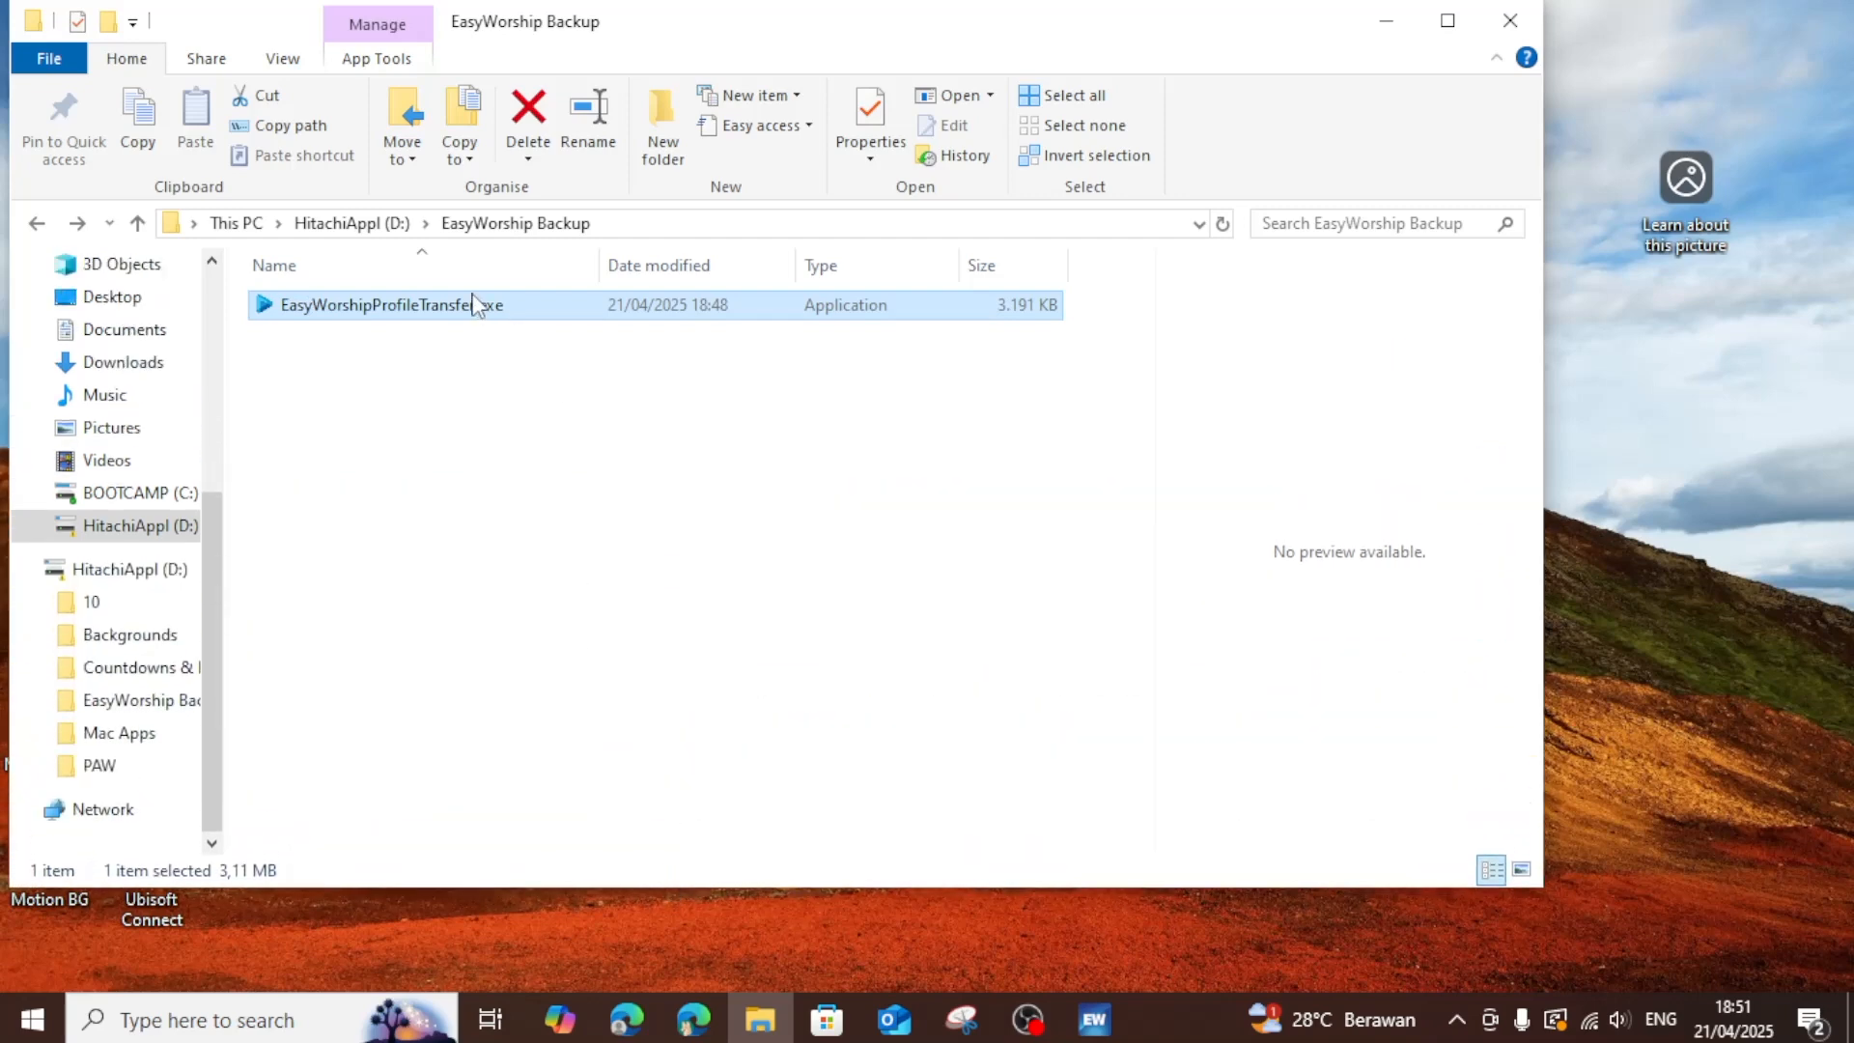
{"action": "double_click", "coordinate": [371, 305]}
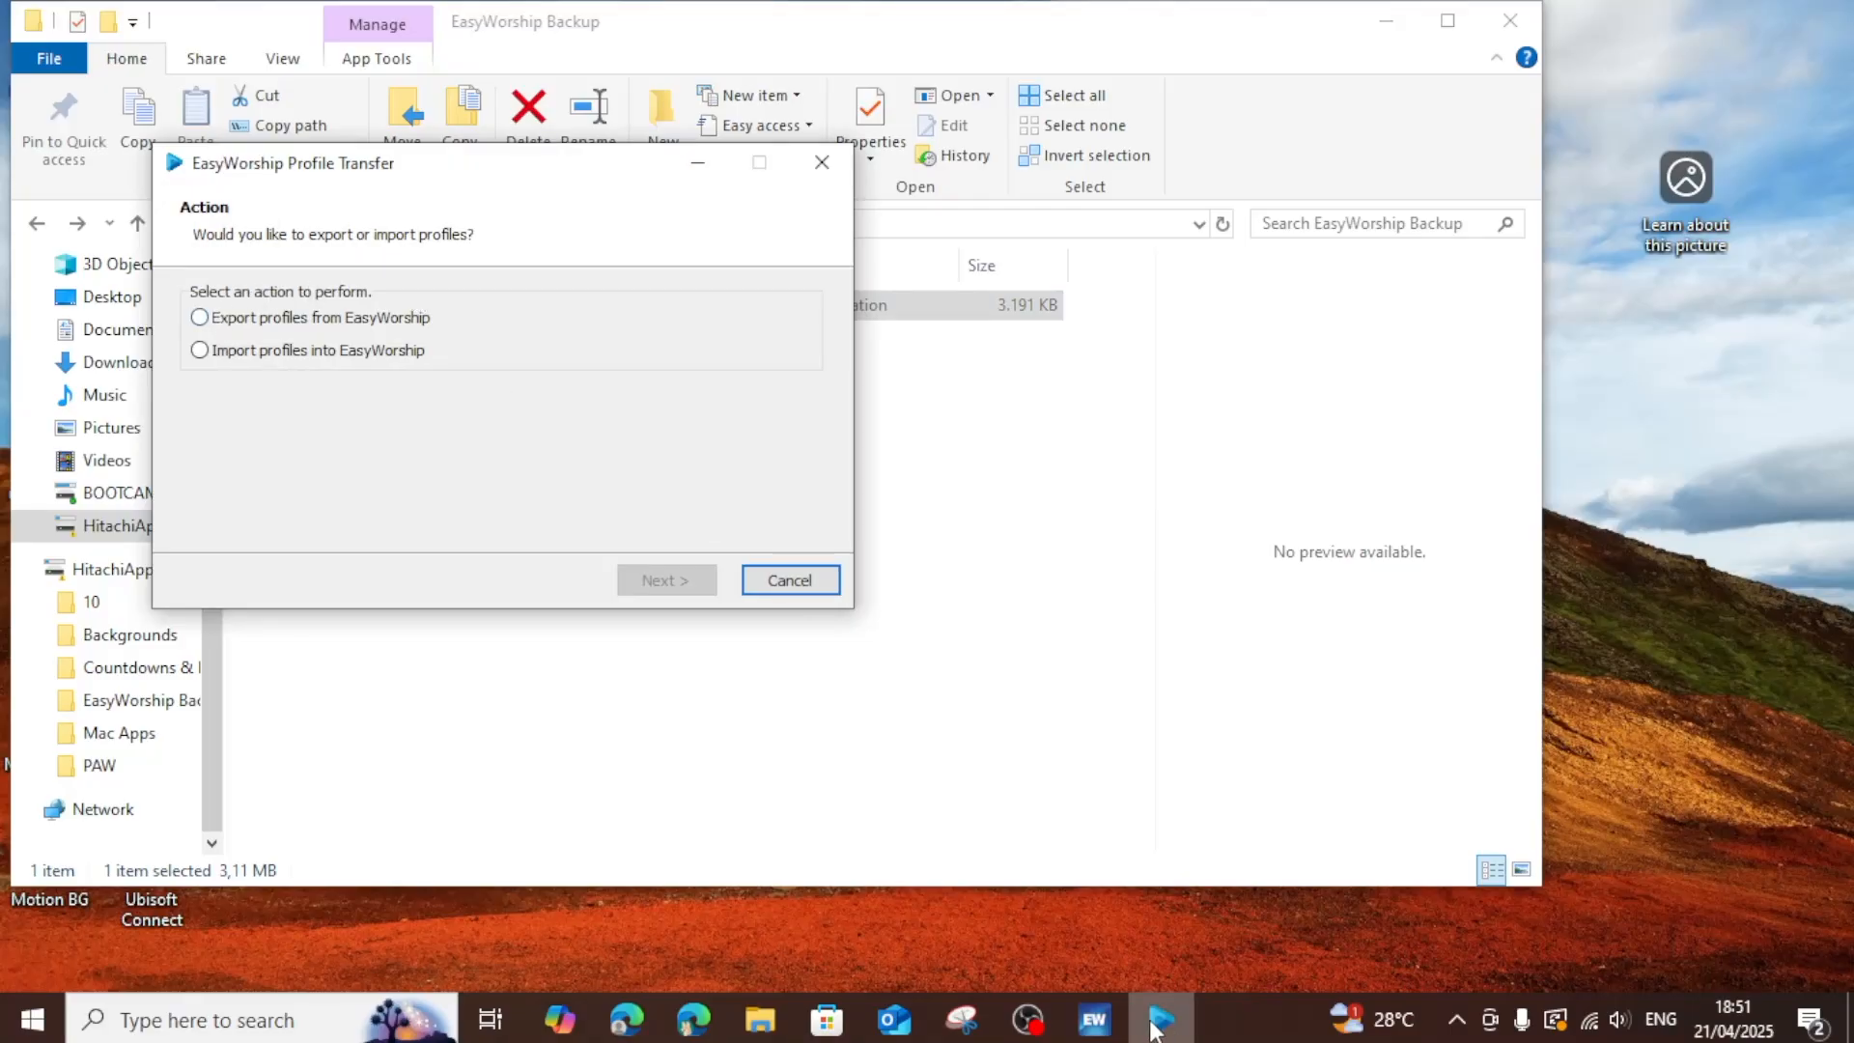
{"action": "left_click", "coordinate": [1094, 1019]}
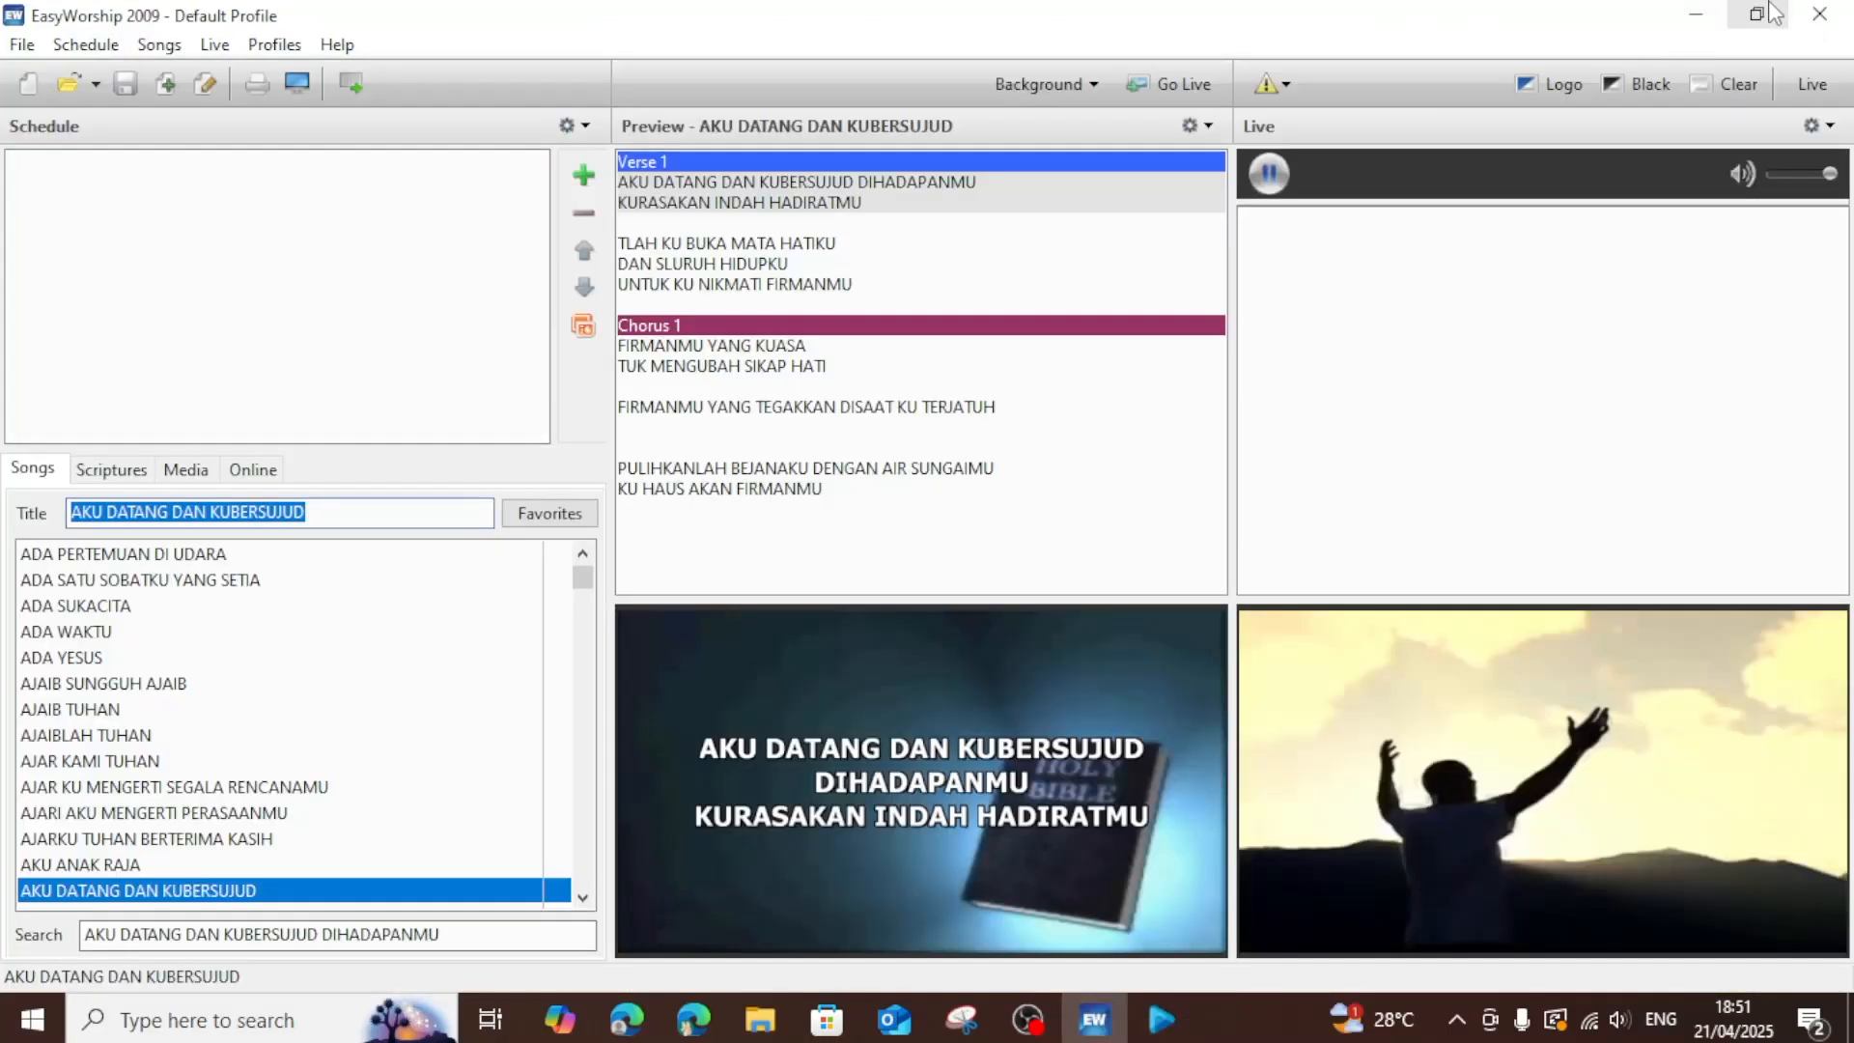
{"action": "left_click", "coordinate": [1819, 13]}
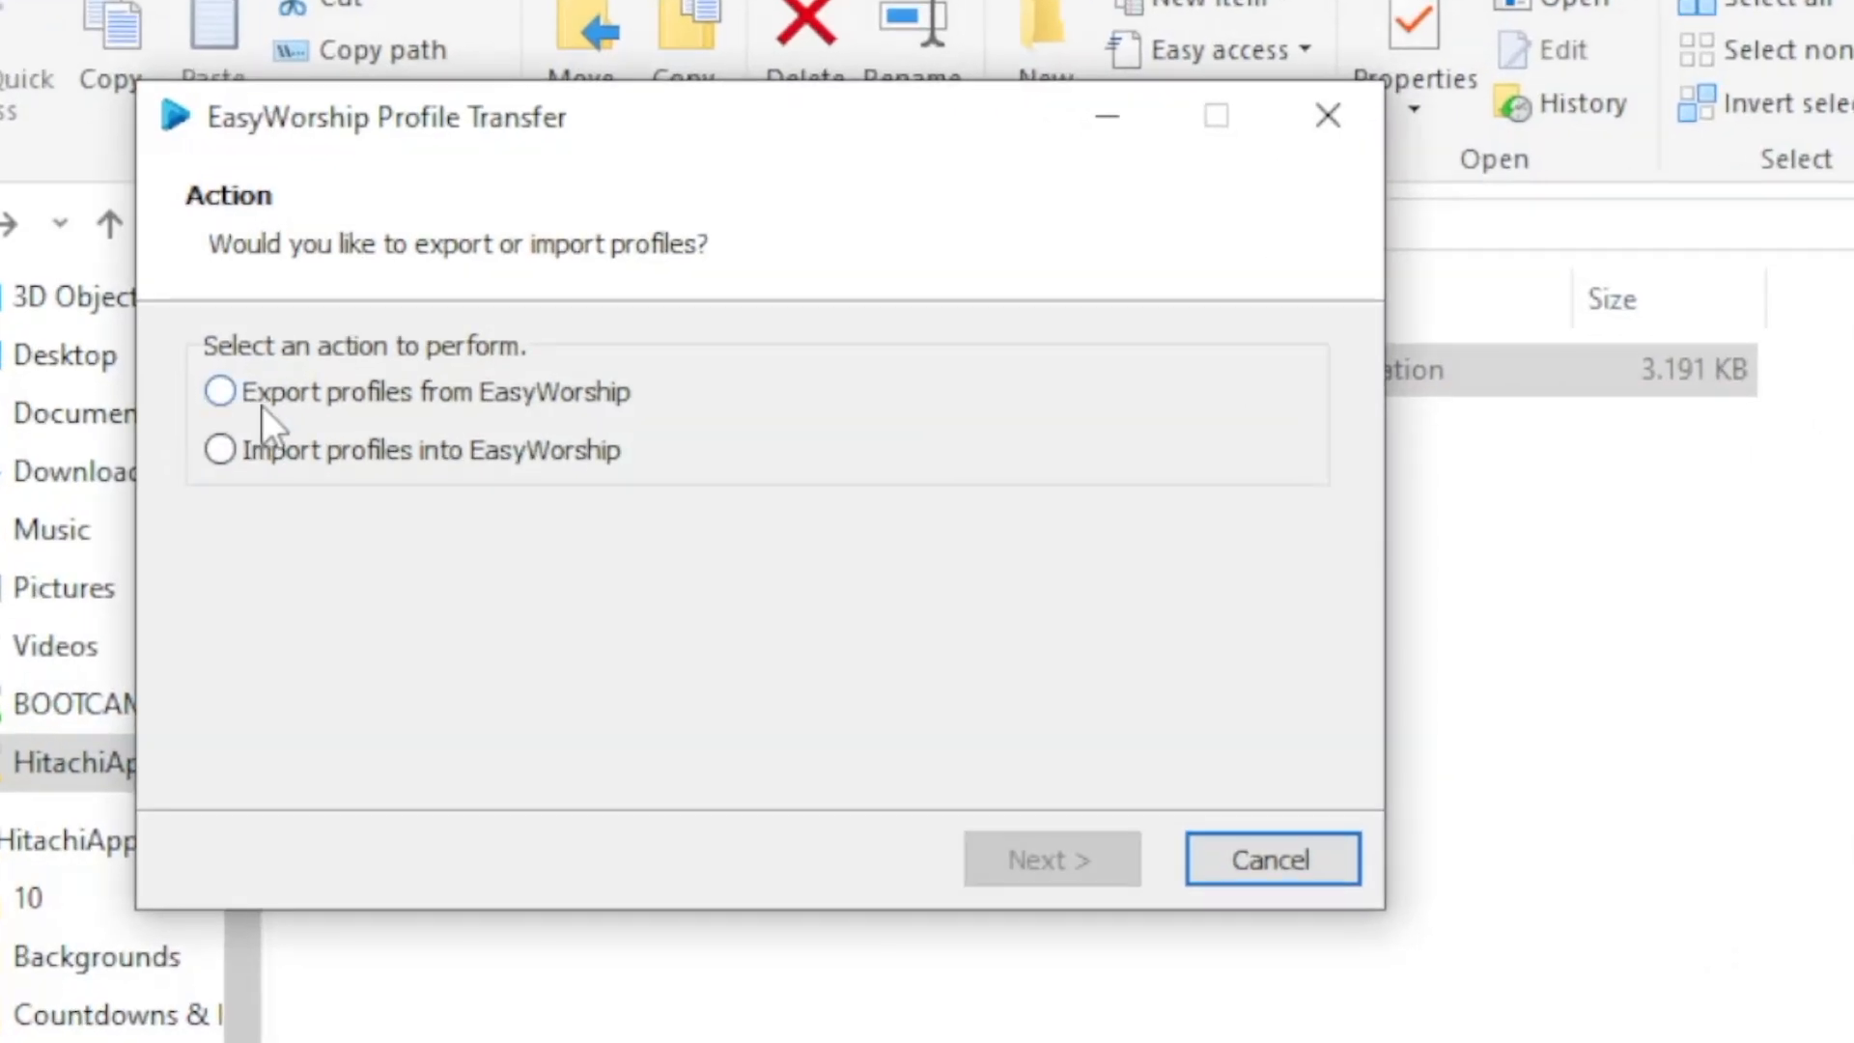
Choose to export profiles from EasyWorship and select the (EasyWorship 2007-2009) Default profile.
{"action": "left_click", "coordinate": [222, 392]}
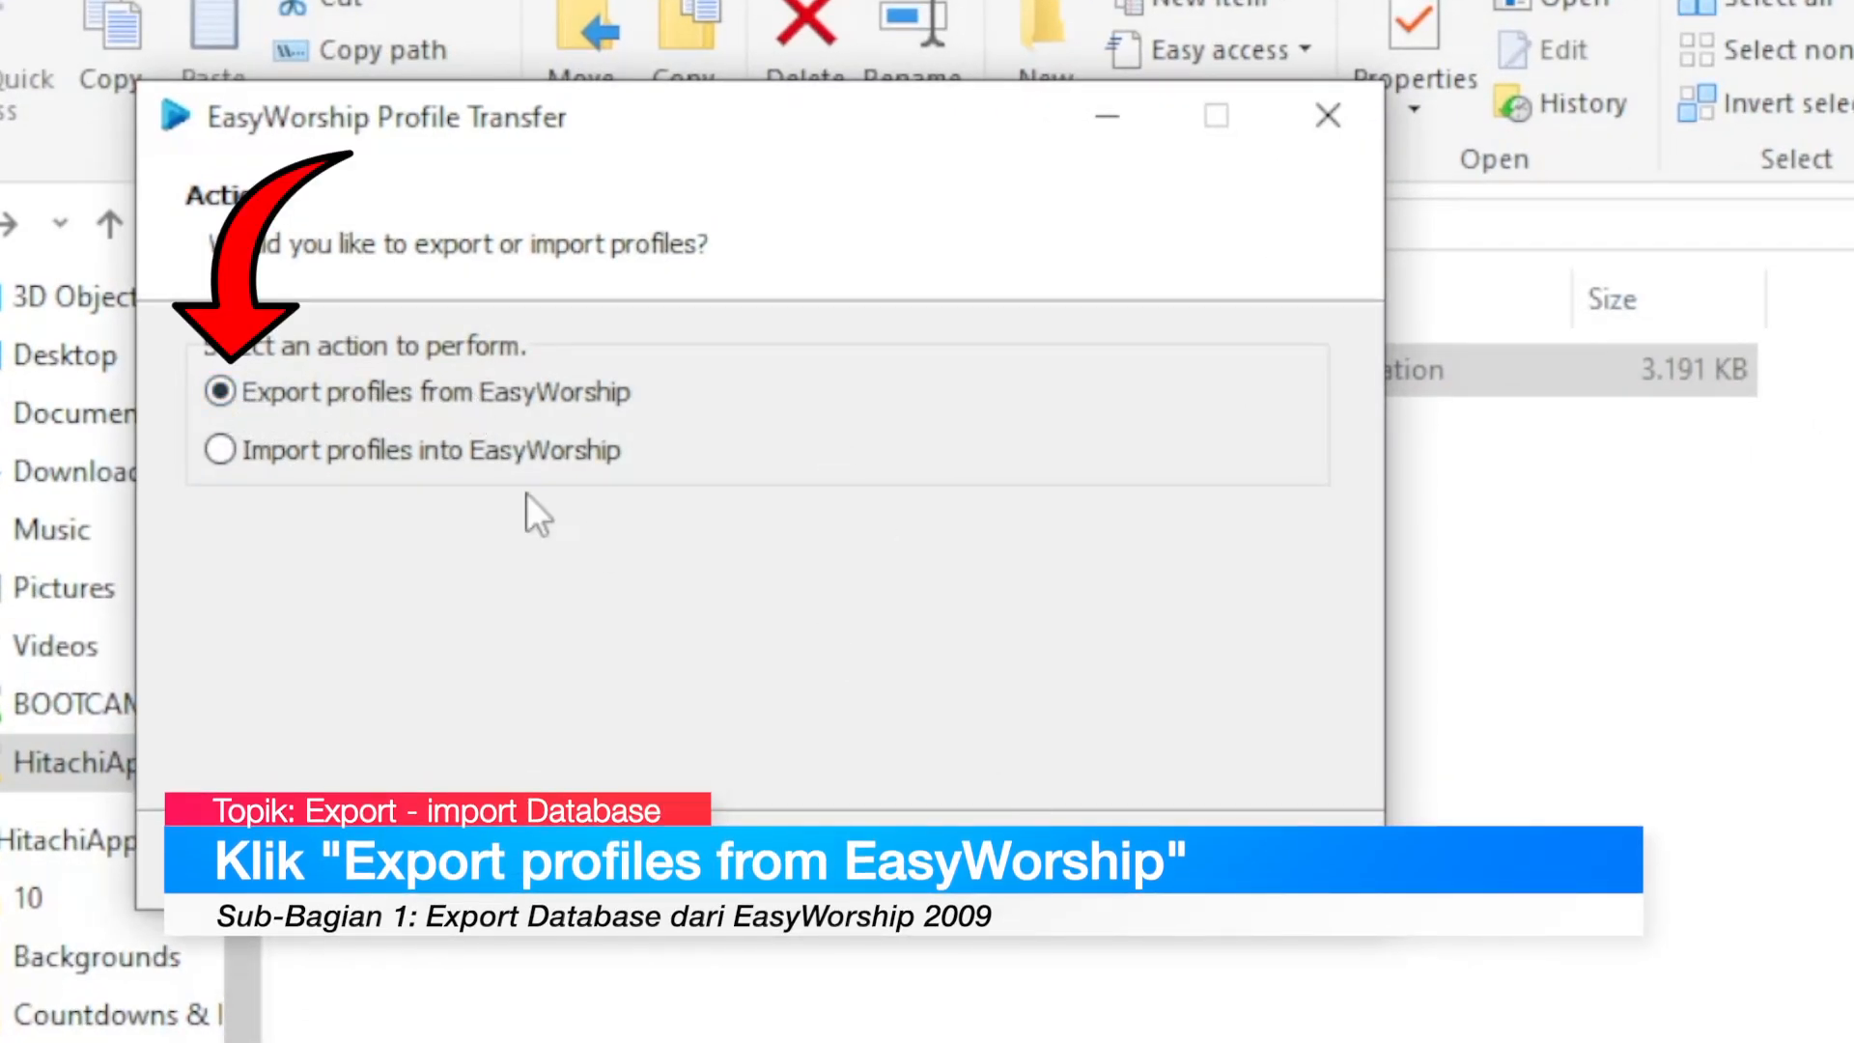
{"action": "left_click", "coordinate": [1052, 860]}
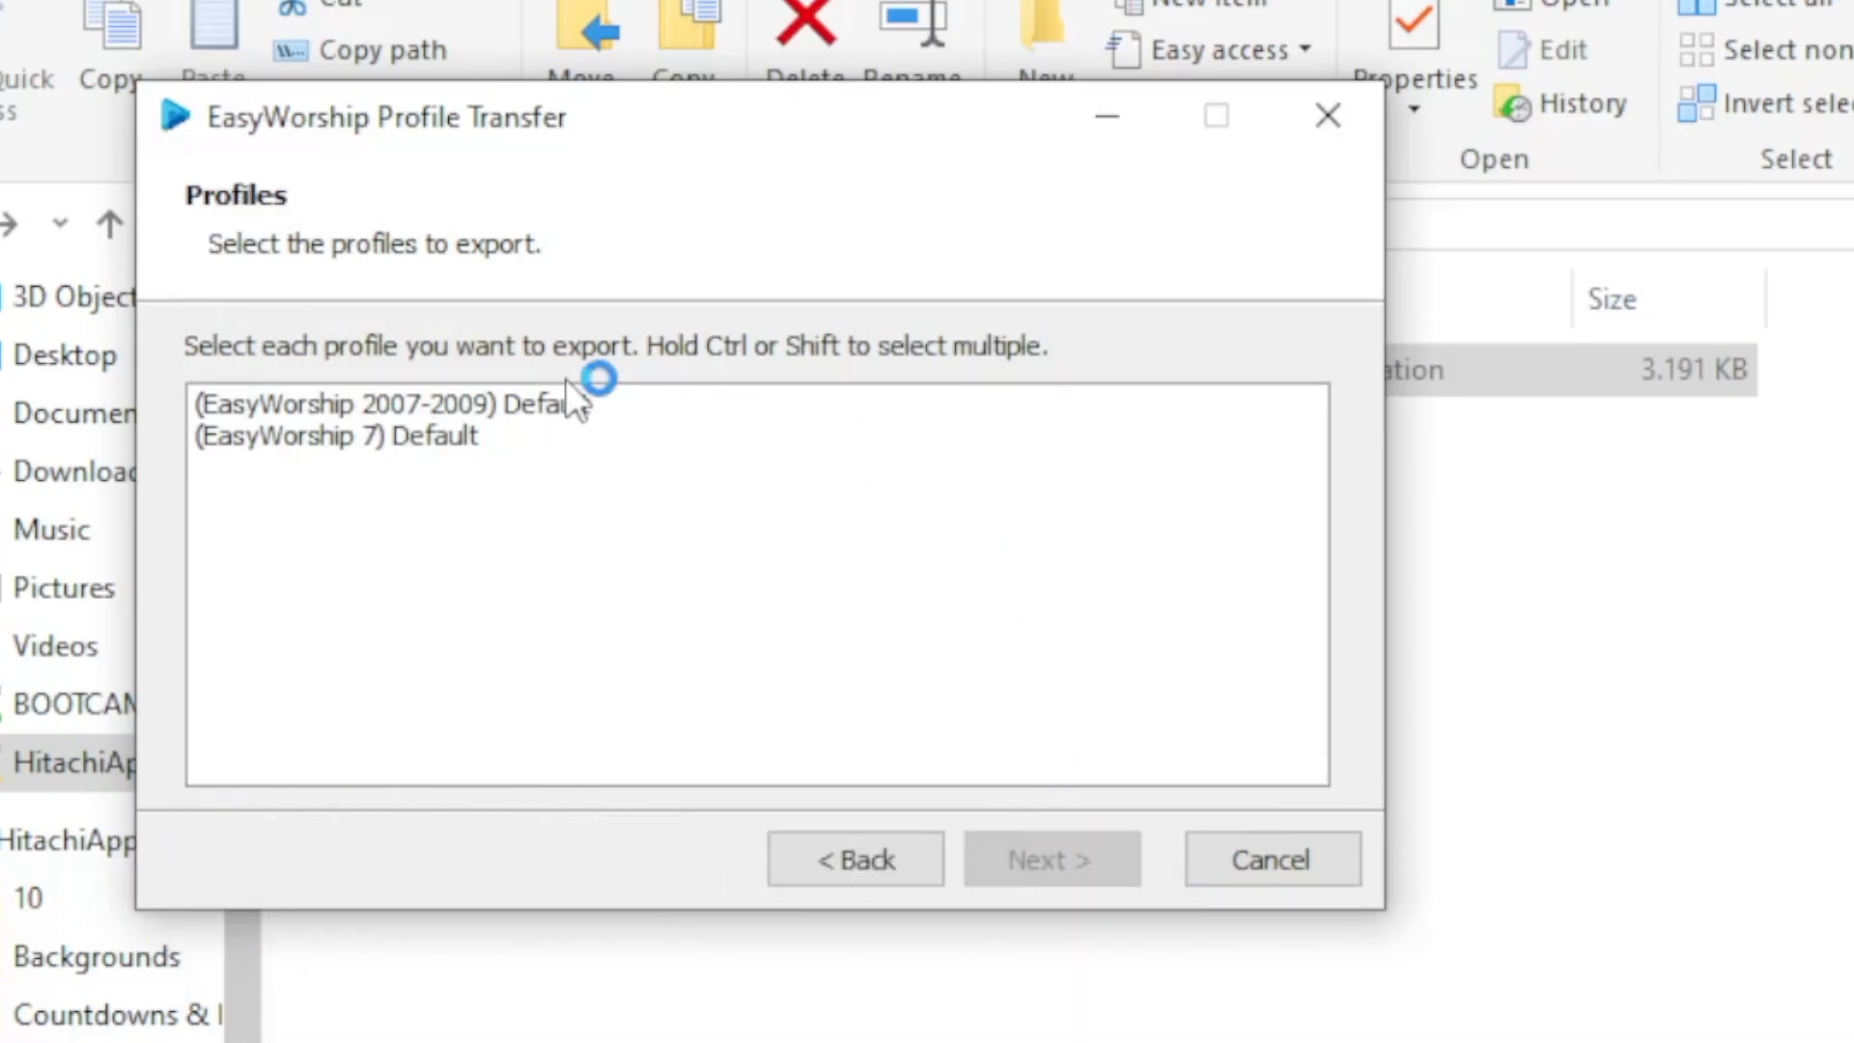
{"action": "left_click", "coordinate": [437, 403]}
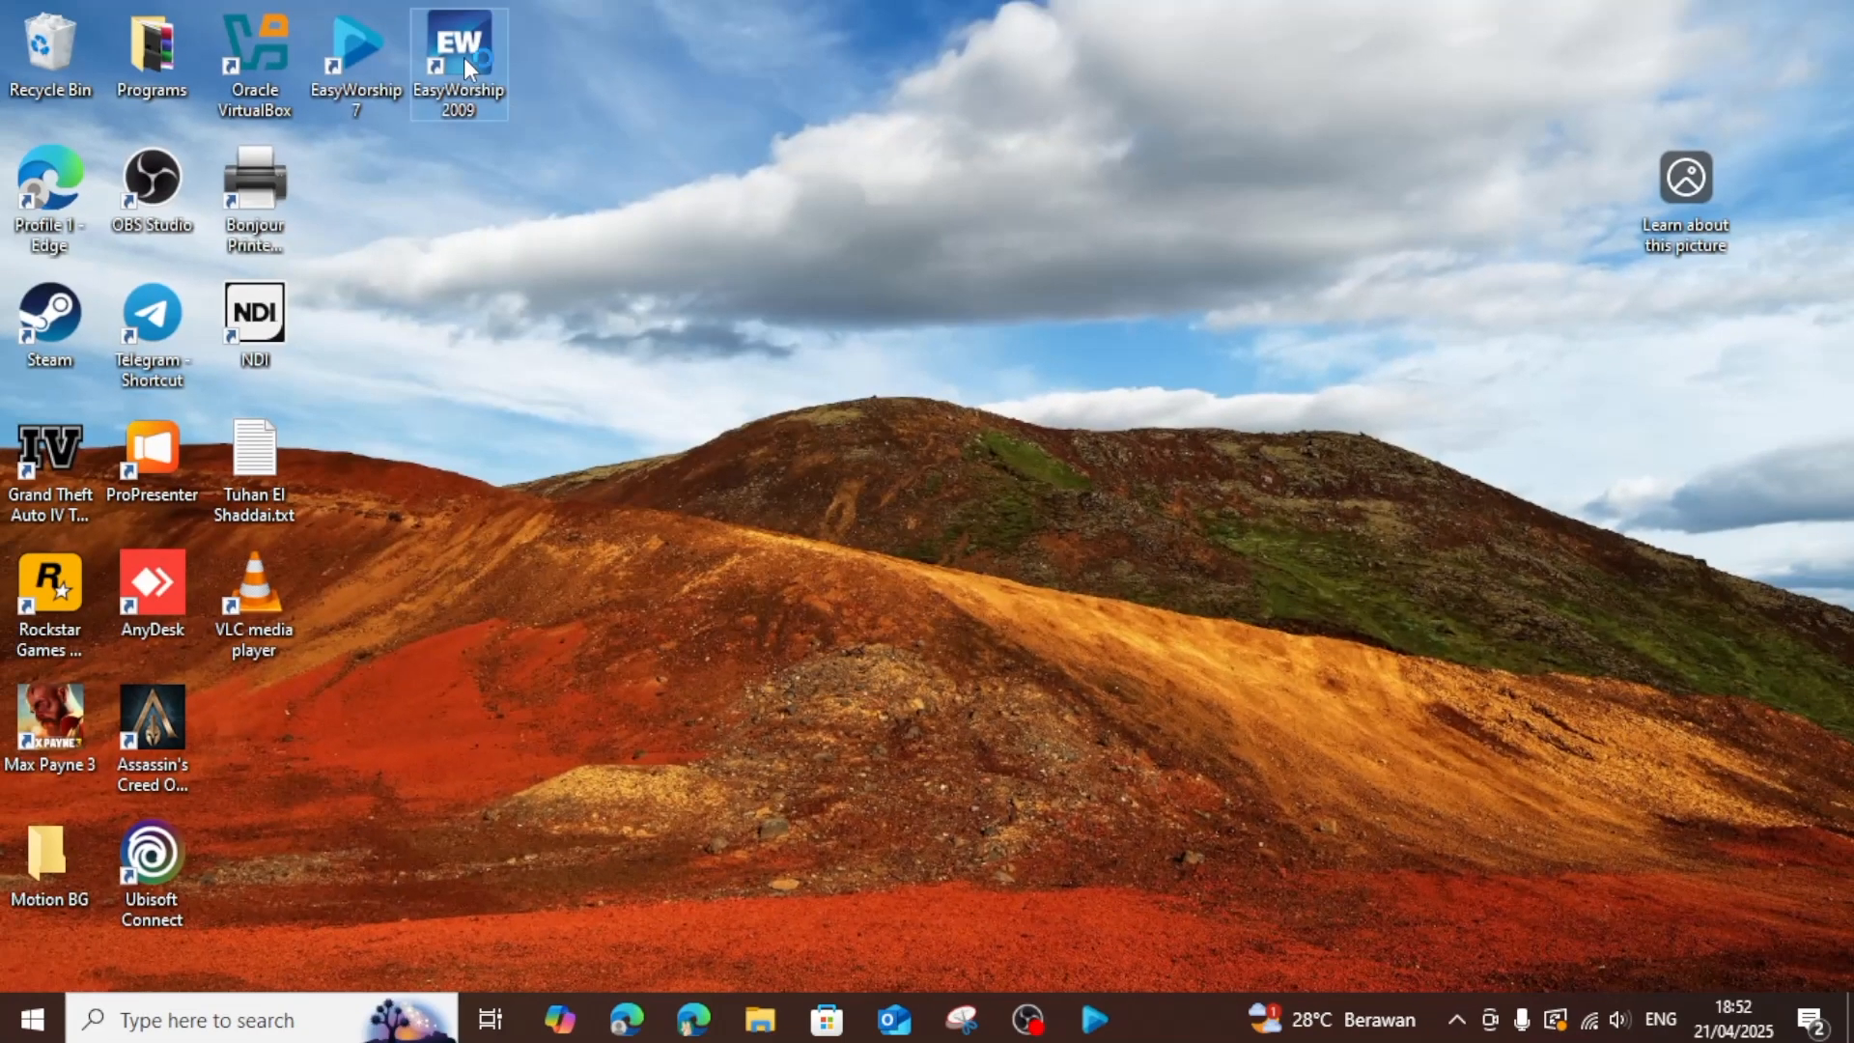
Reopen EasyWorship 2009 to examine its available profiles in the Profiles Manager, and close the program again.
{"action": "double_click", "coordinate": [462, 56]}
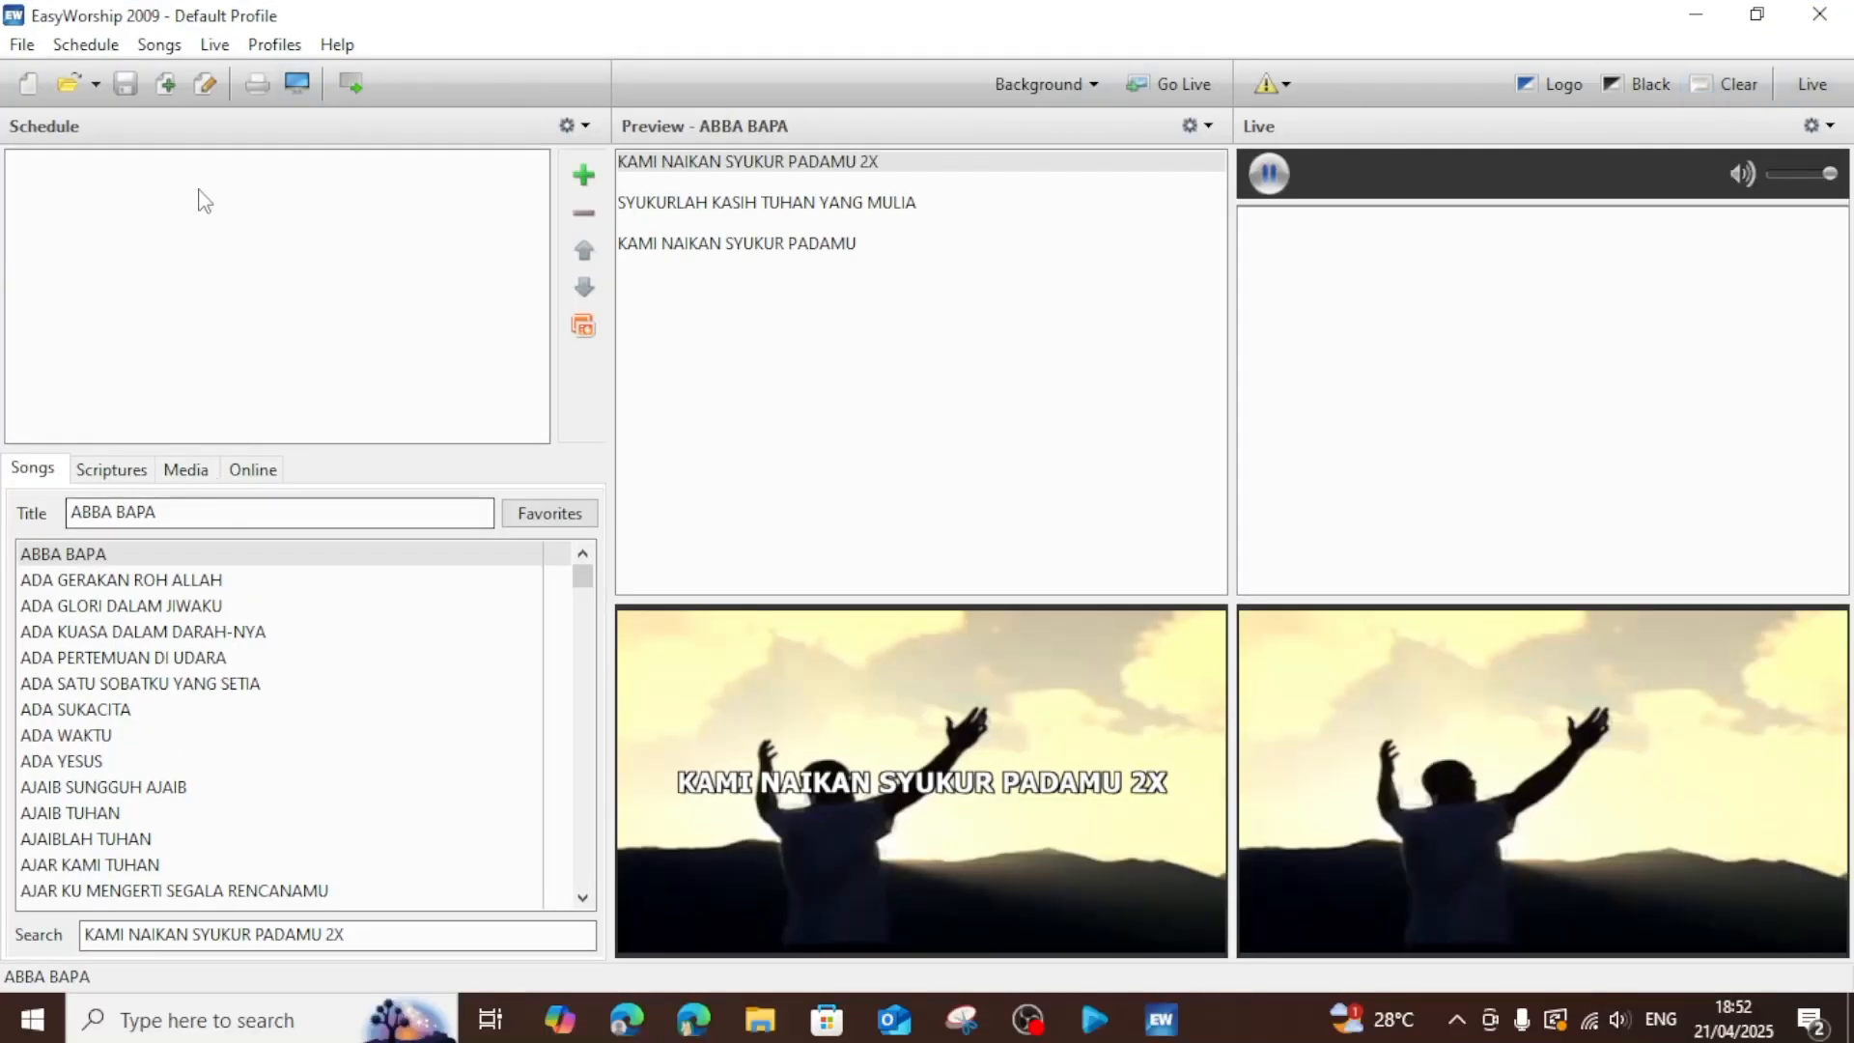
{"action": "left_click", "coordinate": [277, 46]}
{"action": "left_click", "coordinate": [281, 49]}
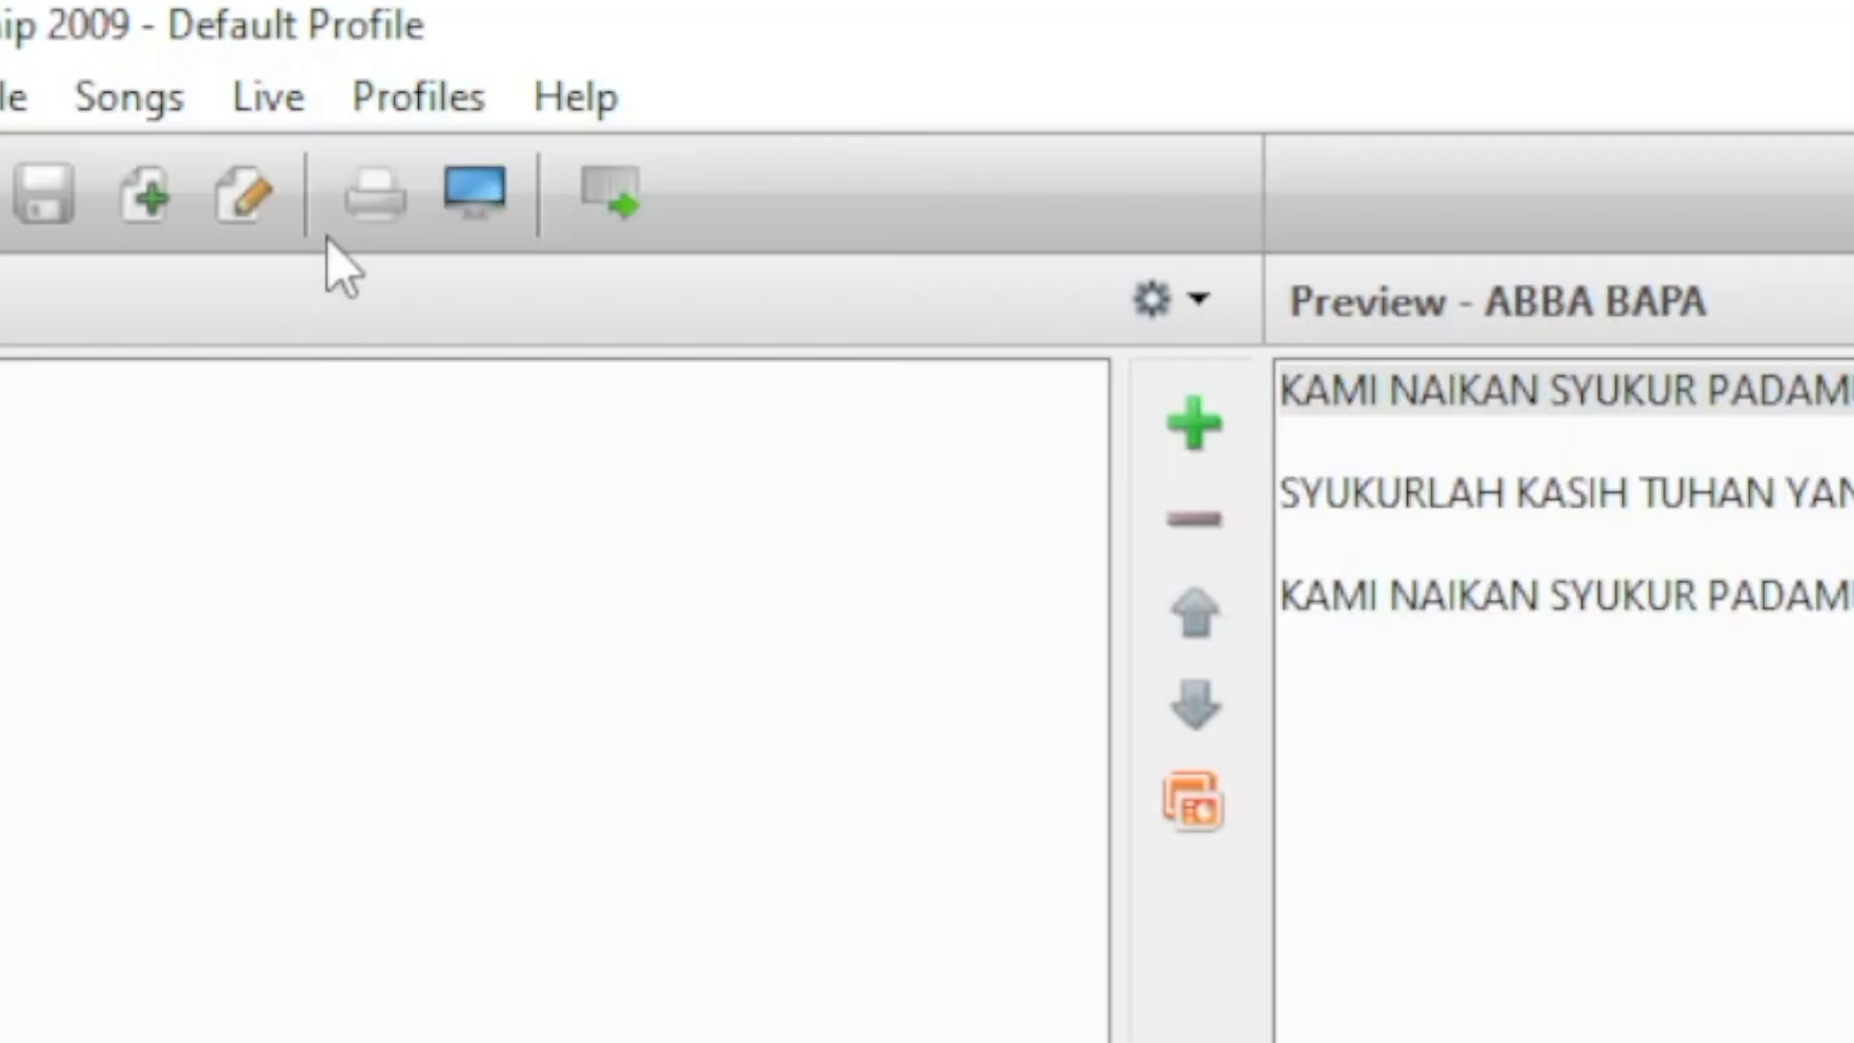
{"action": "left_click", "coordinate": [425, 101]}
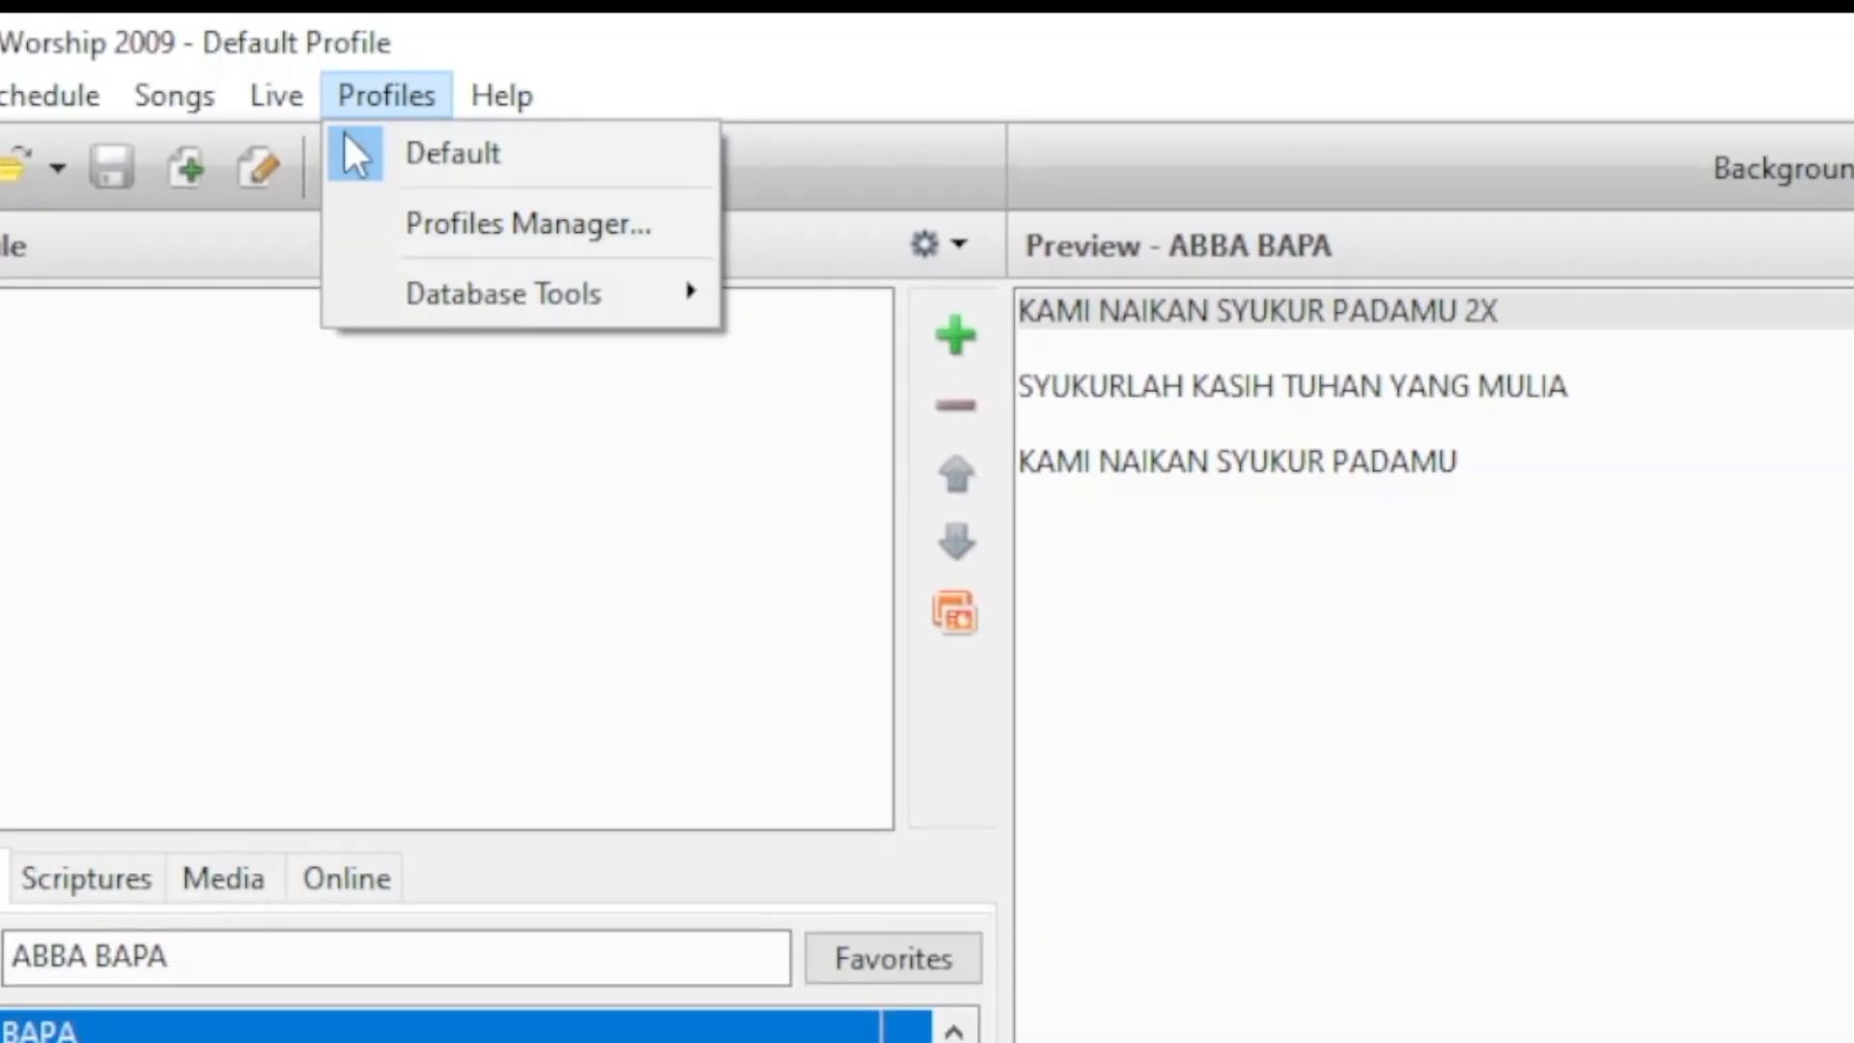
{"action": "mouse_move", "coordinate": [576, 99]}
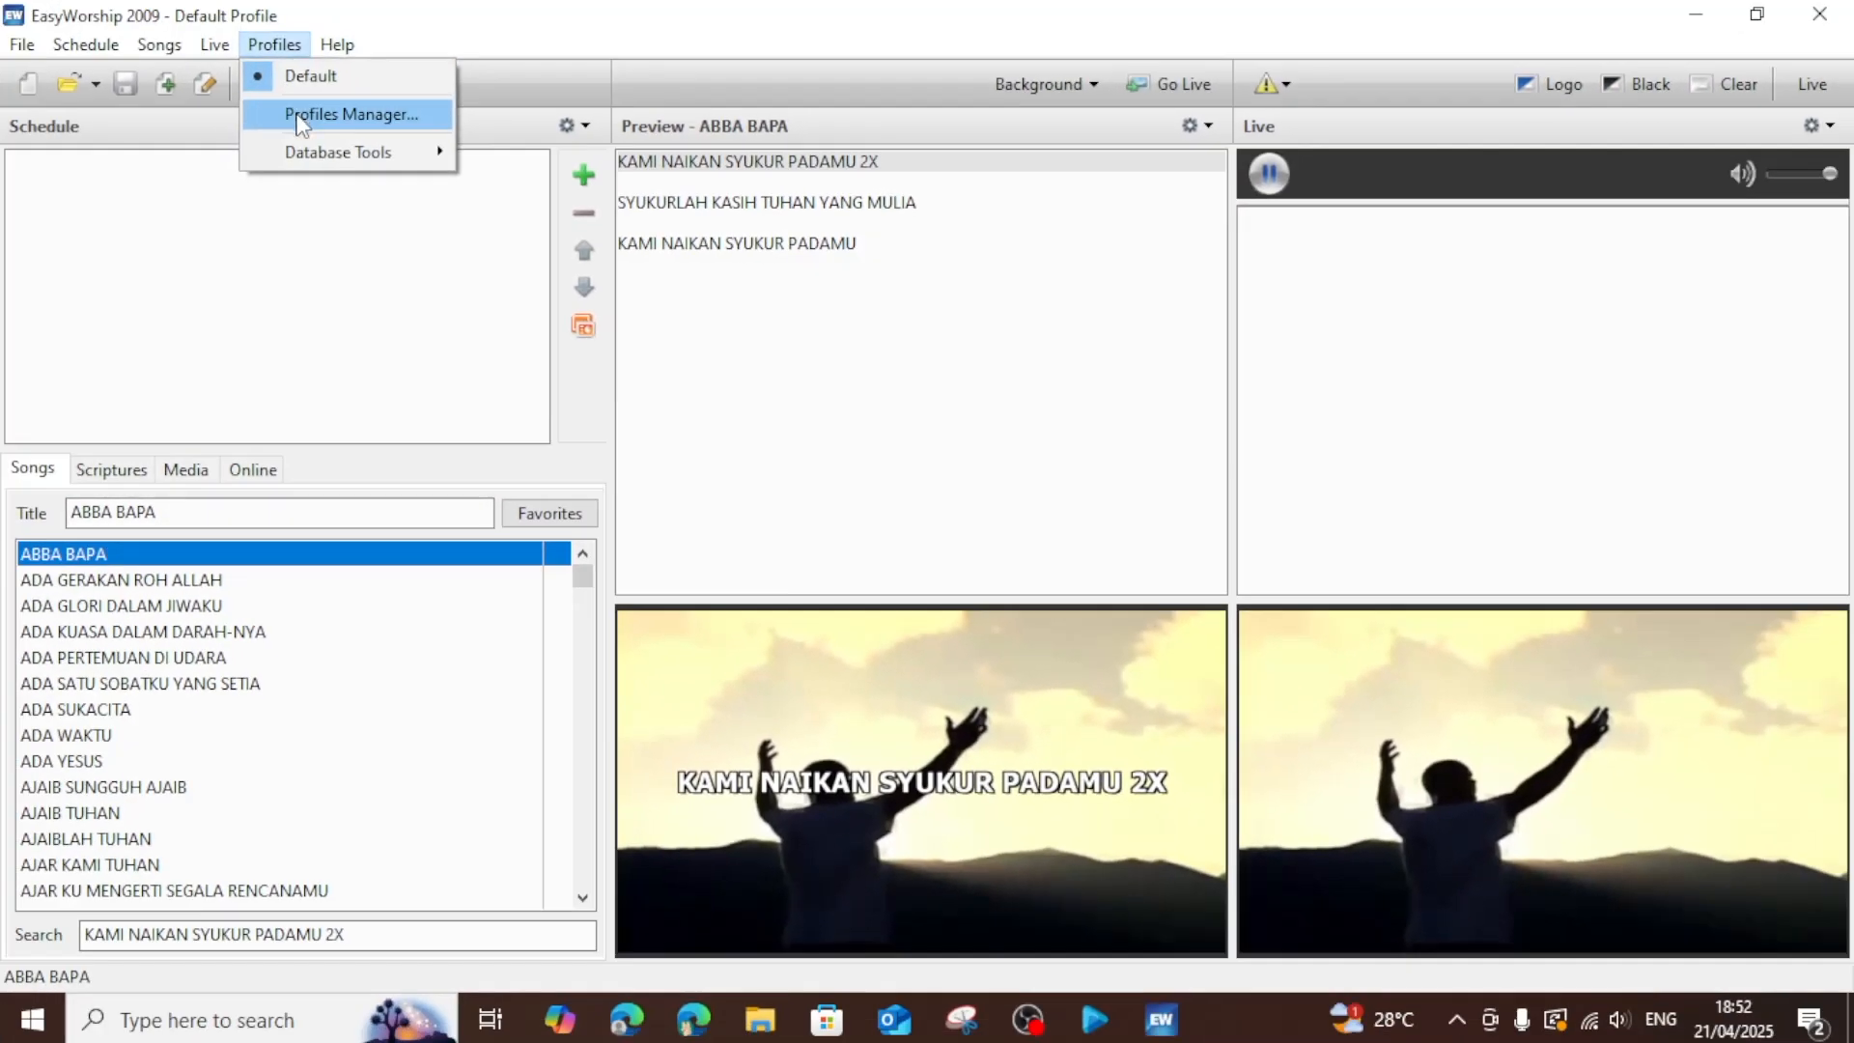
{"action": "left_click", "coordinate": [360, 109]}
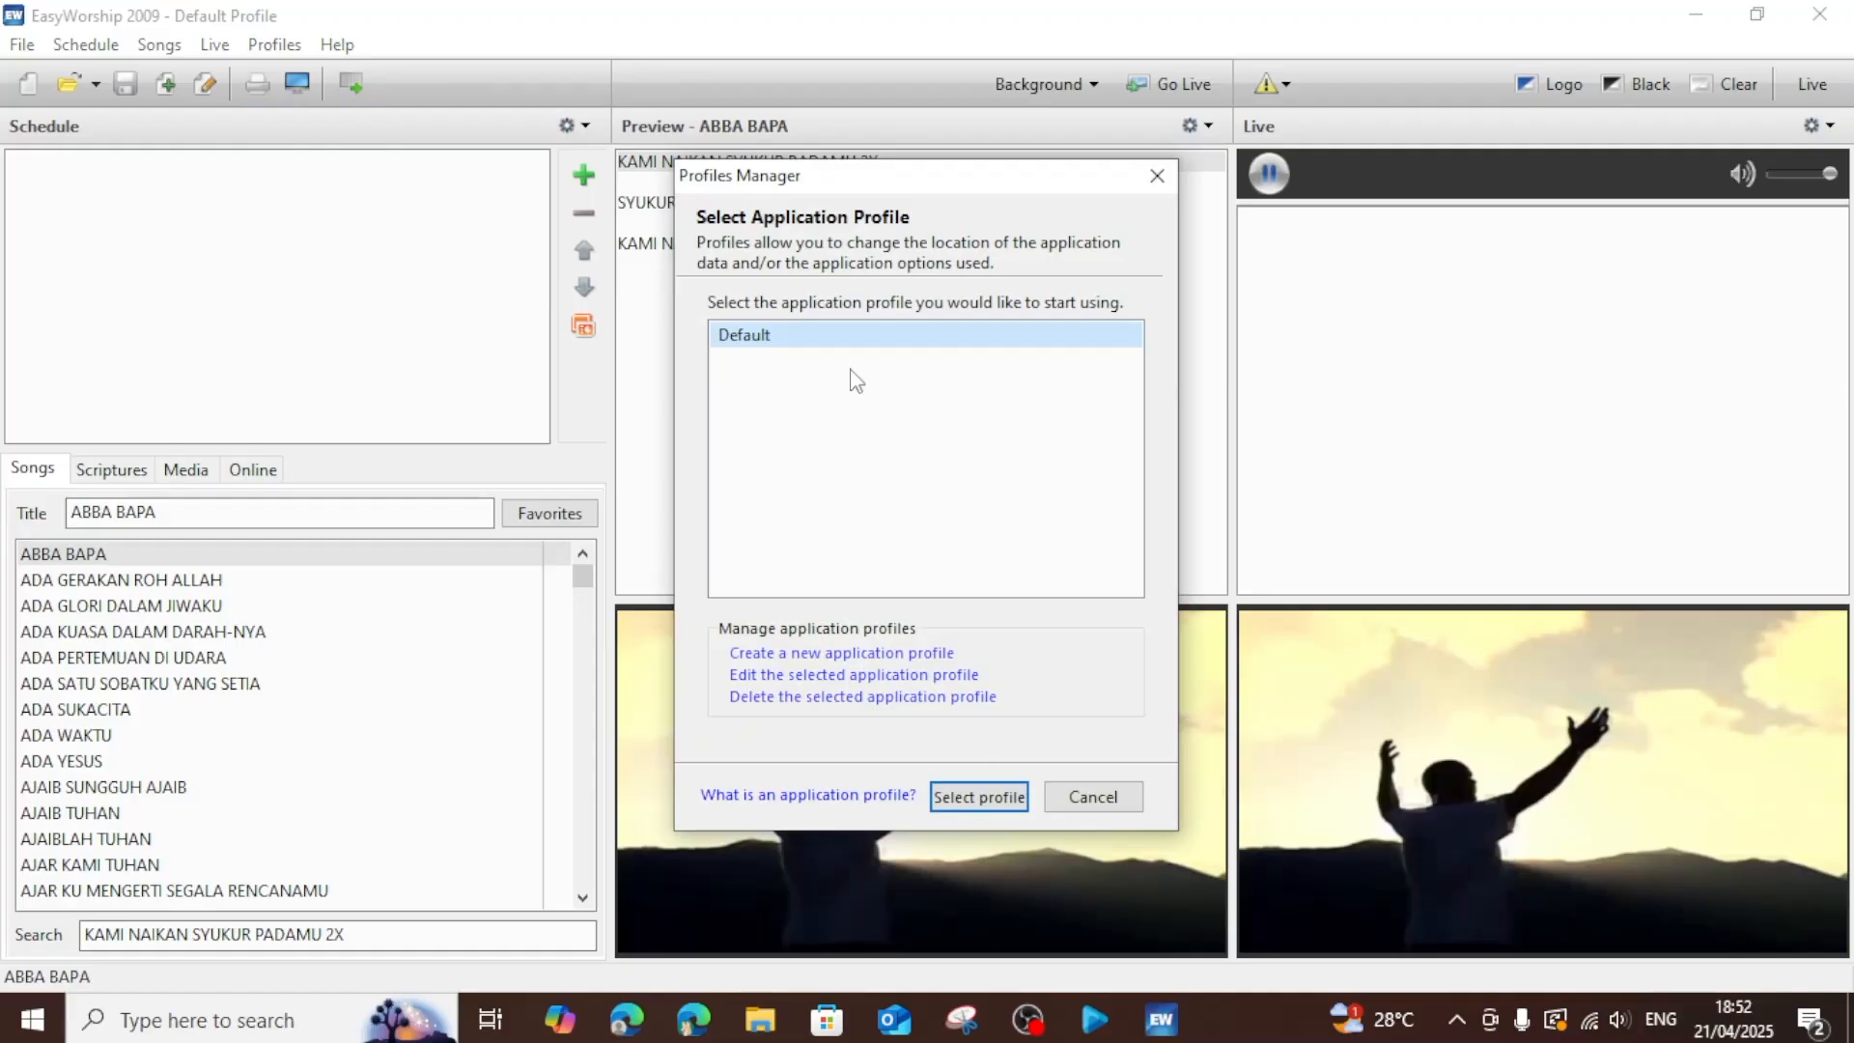
{"action": "left_click", "coordinate": [1094, 796]}
{"action": "left_click", "coordinate": [274, 45]}
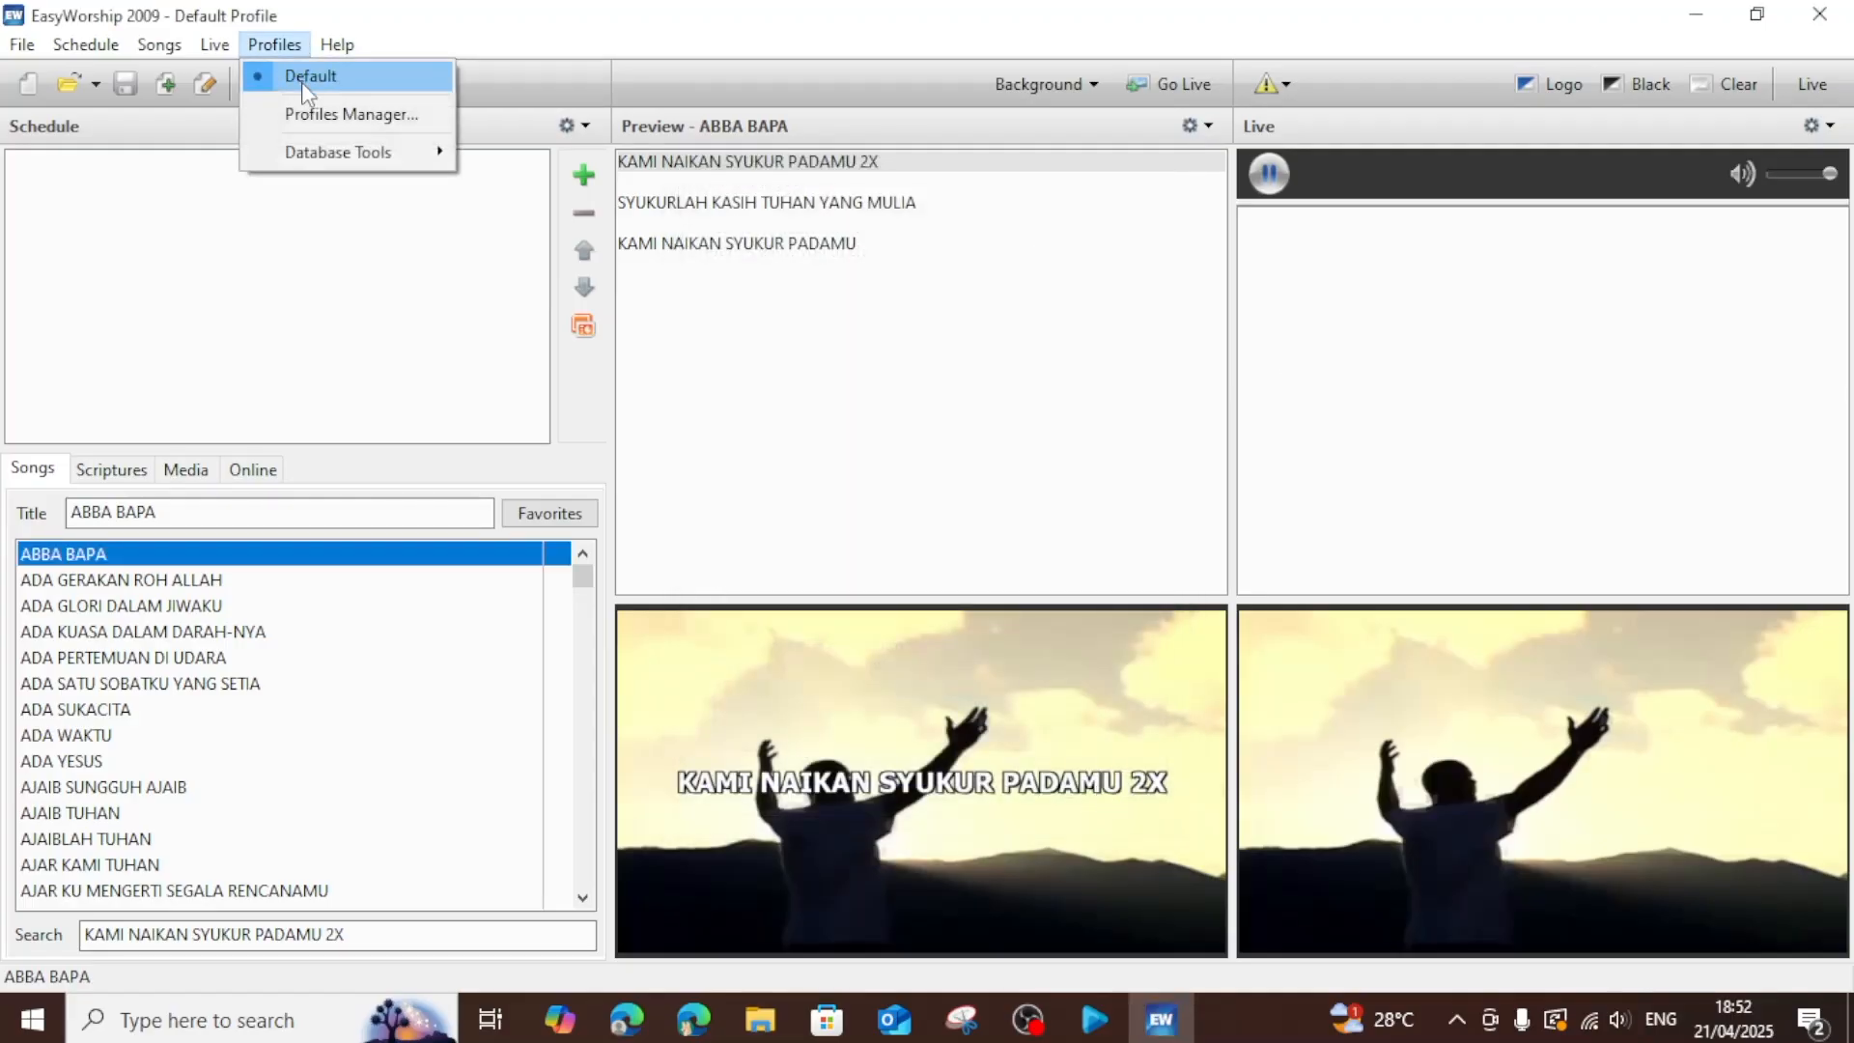
{"action": "left_click", "coordinate": [1819, 14]}
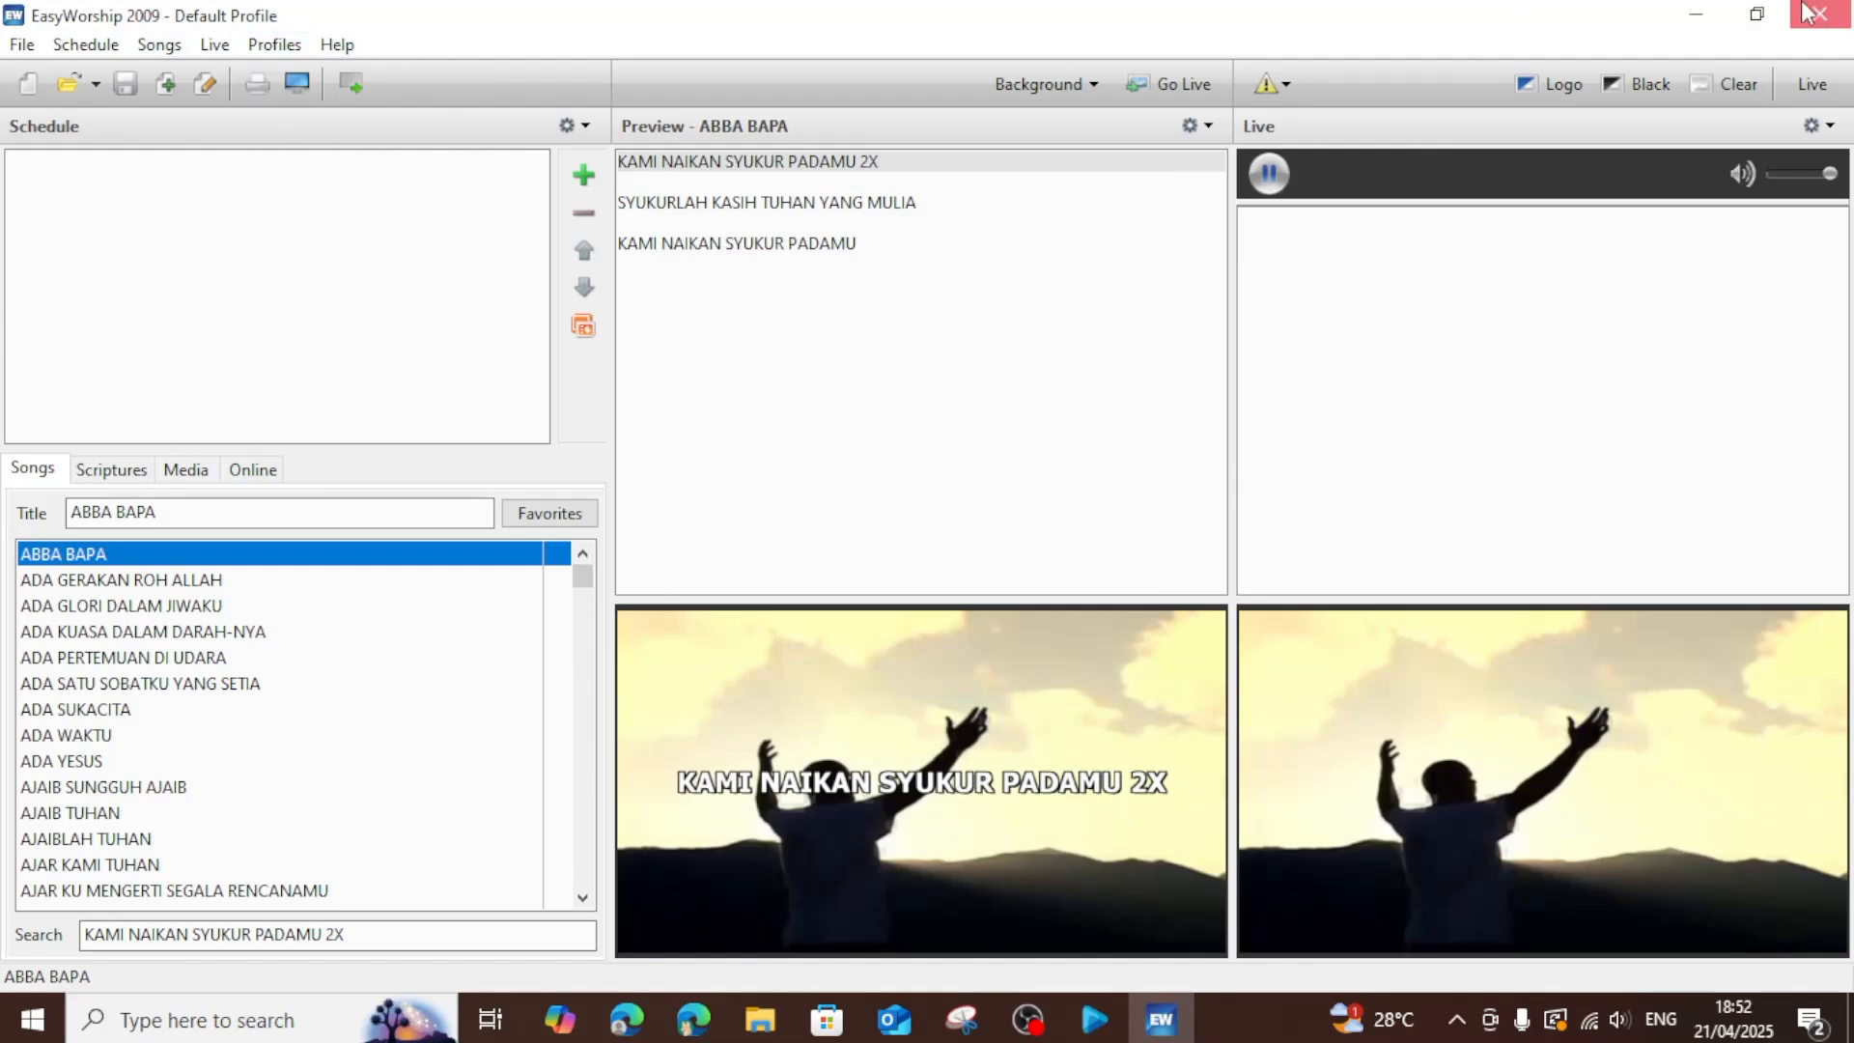
{"action": "left_click", "coordinate": [1819, 14]}
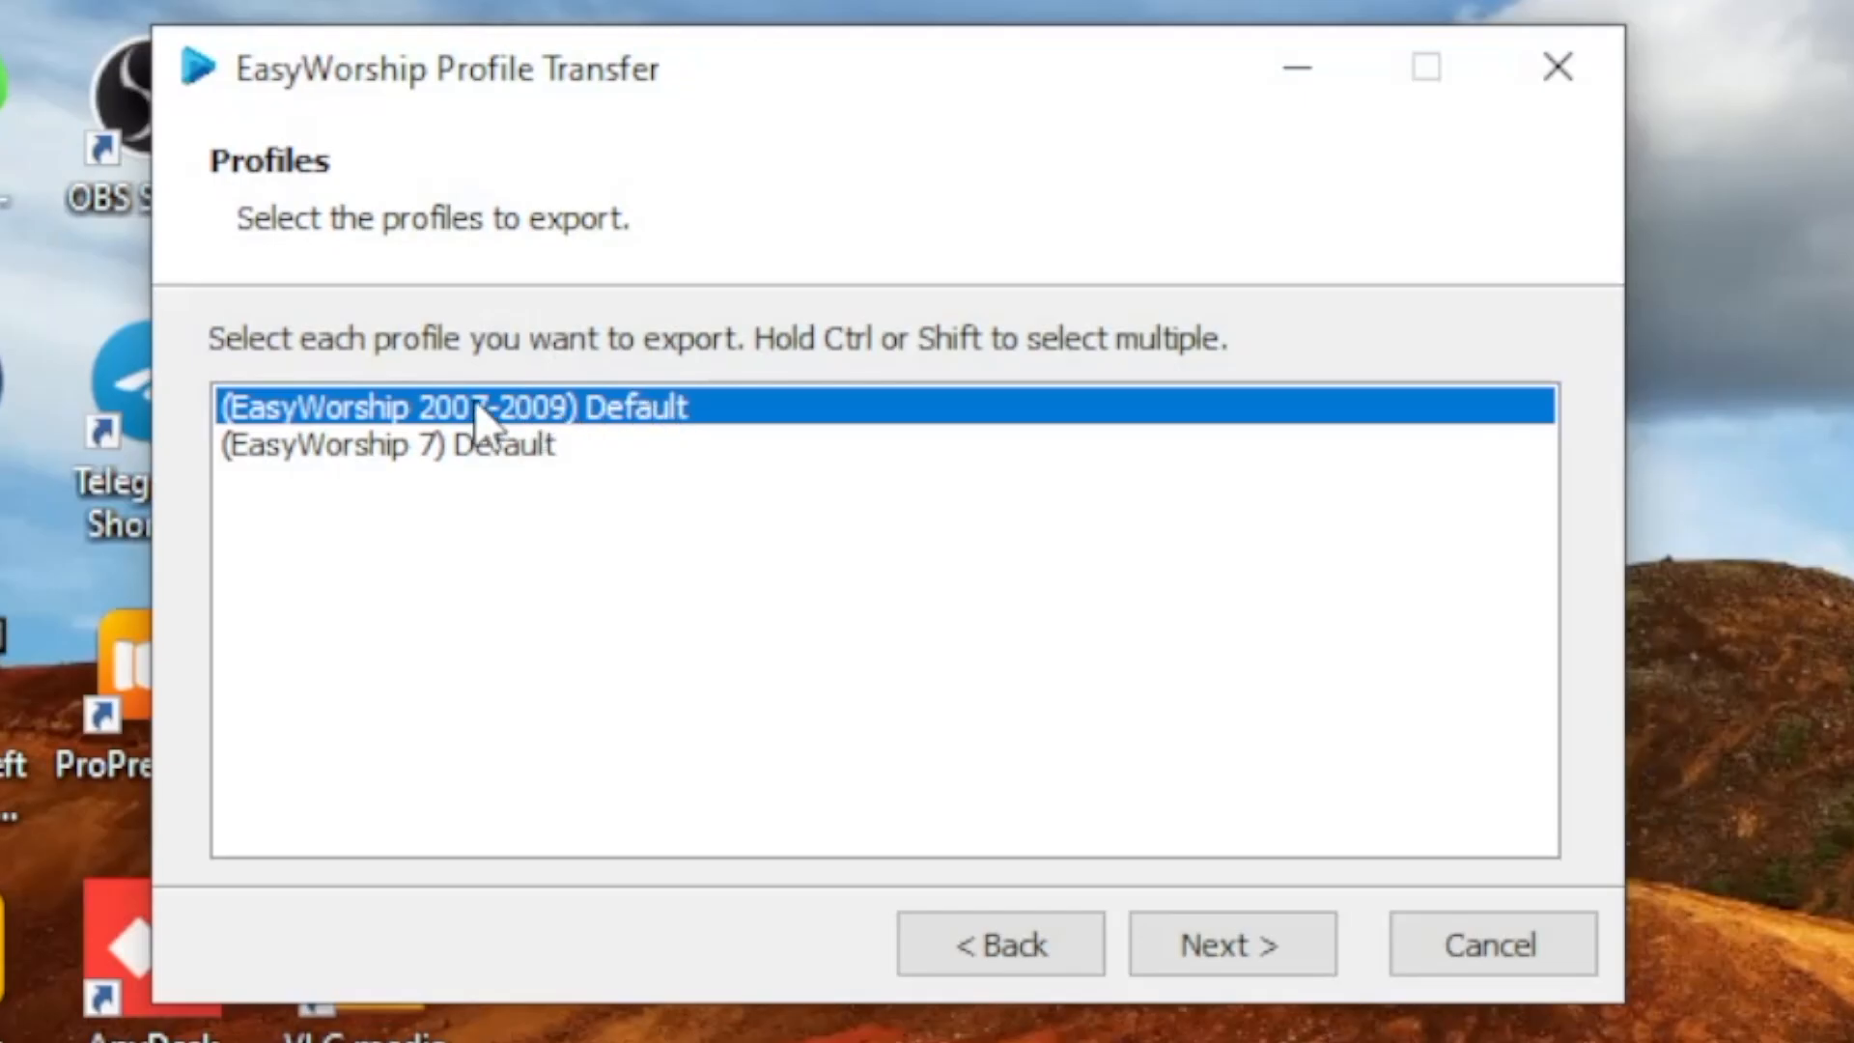
Export the selected profile with included resources to D:\EasyWorship Backup\.
{"action": "left_click", "coordinate": [1251, 956]}
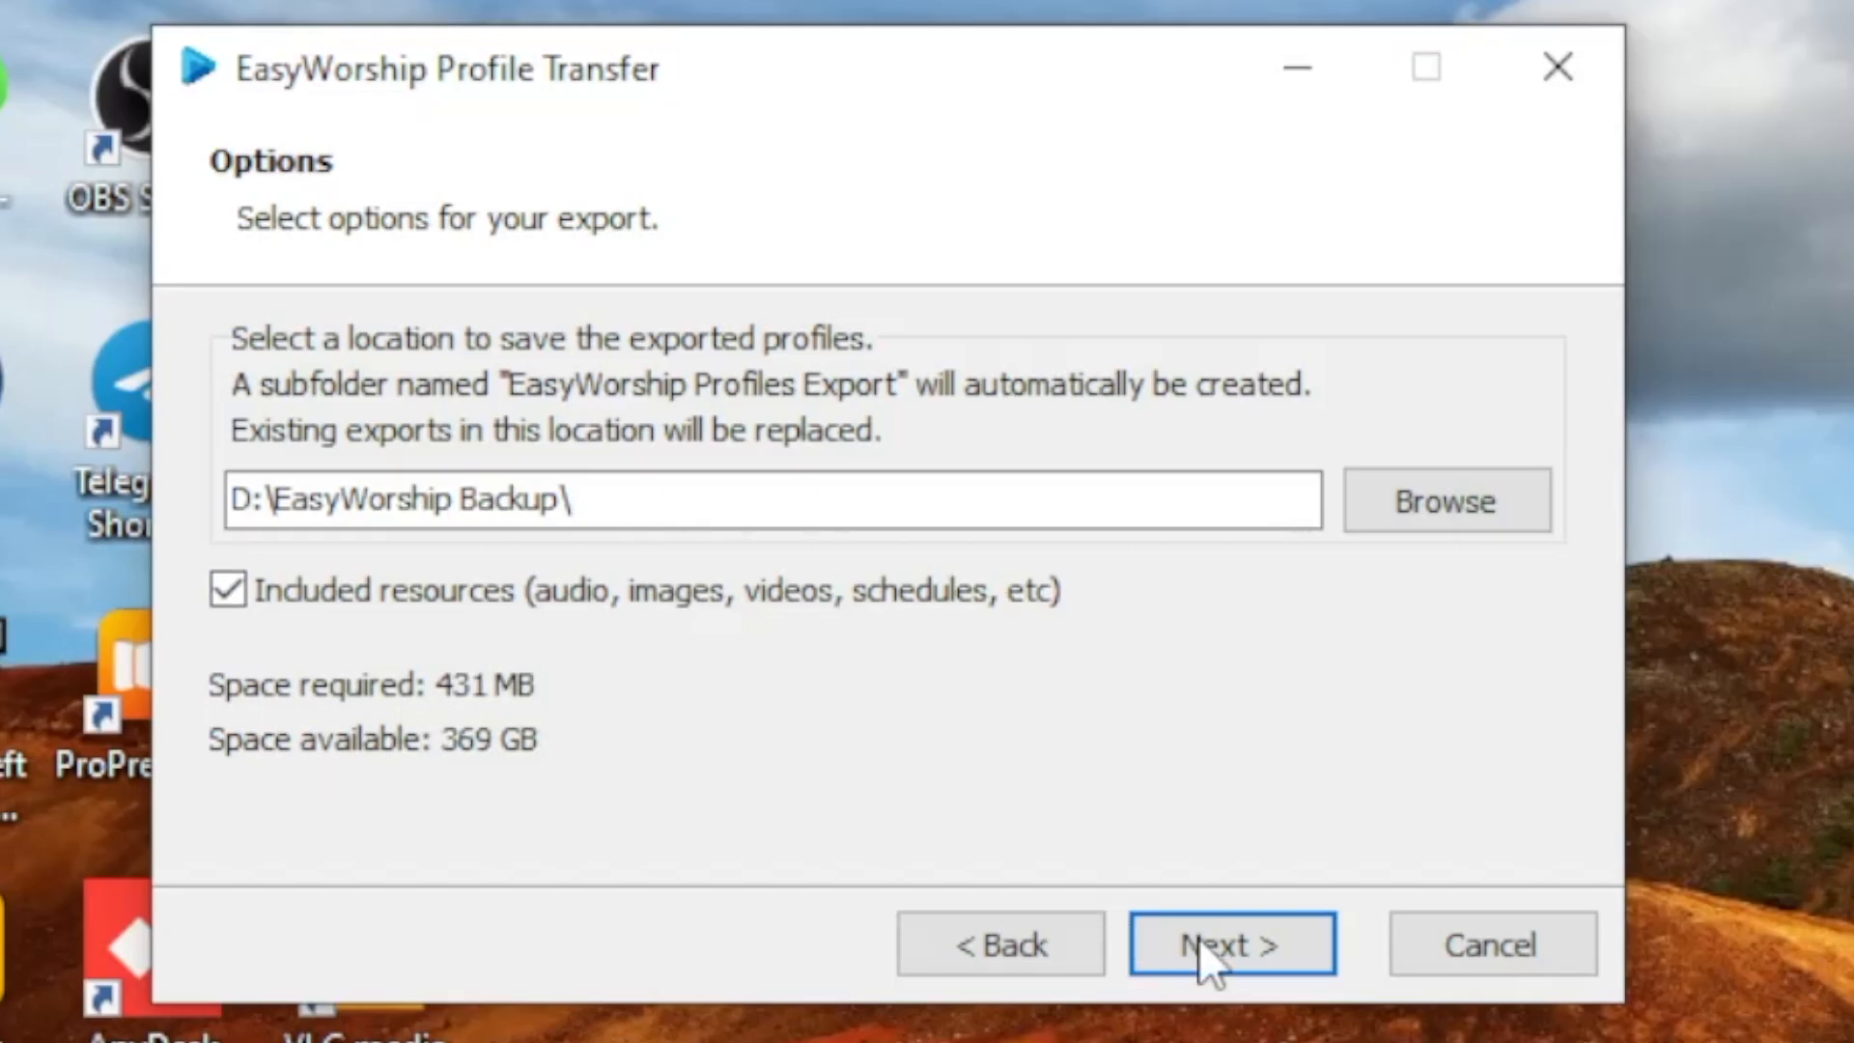
{"action": "left_click", "coordinate": [1225, 934]}
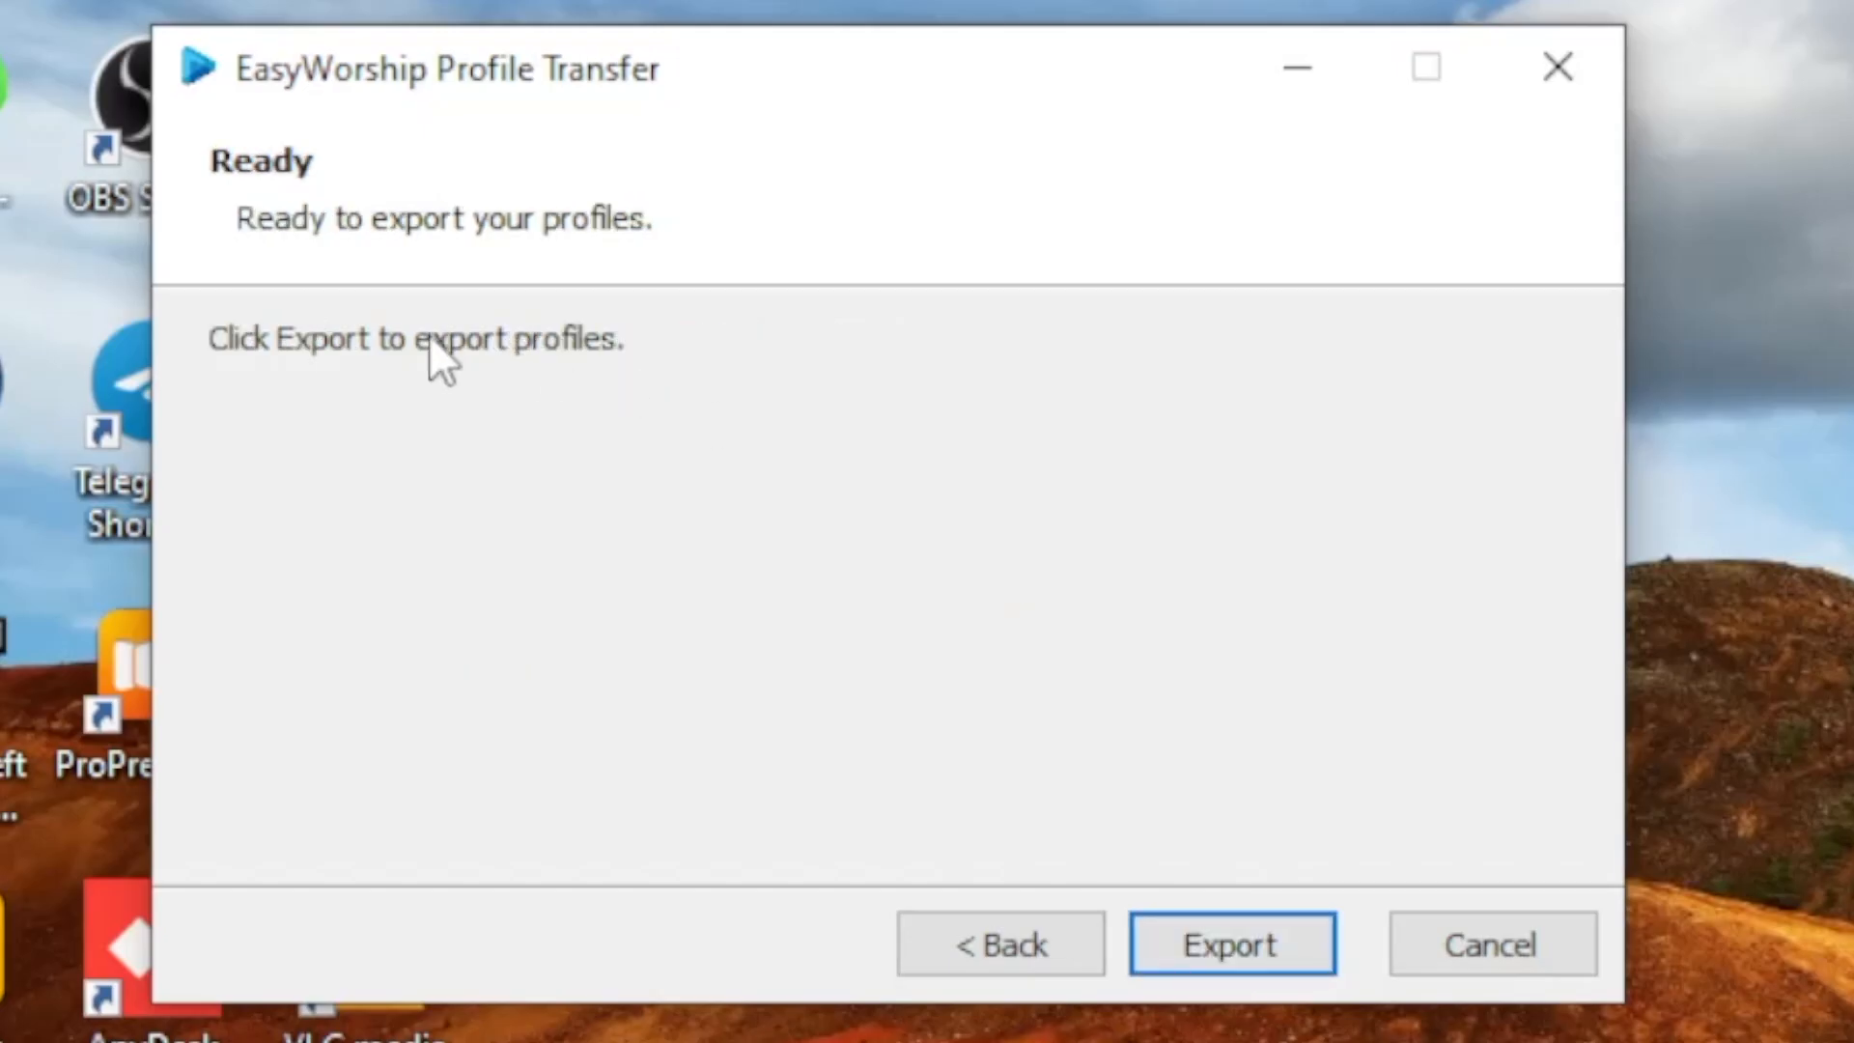
{"action": "left_click", "coordinate": [1208, 961]}
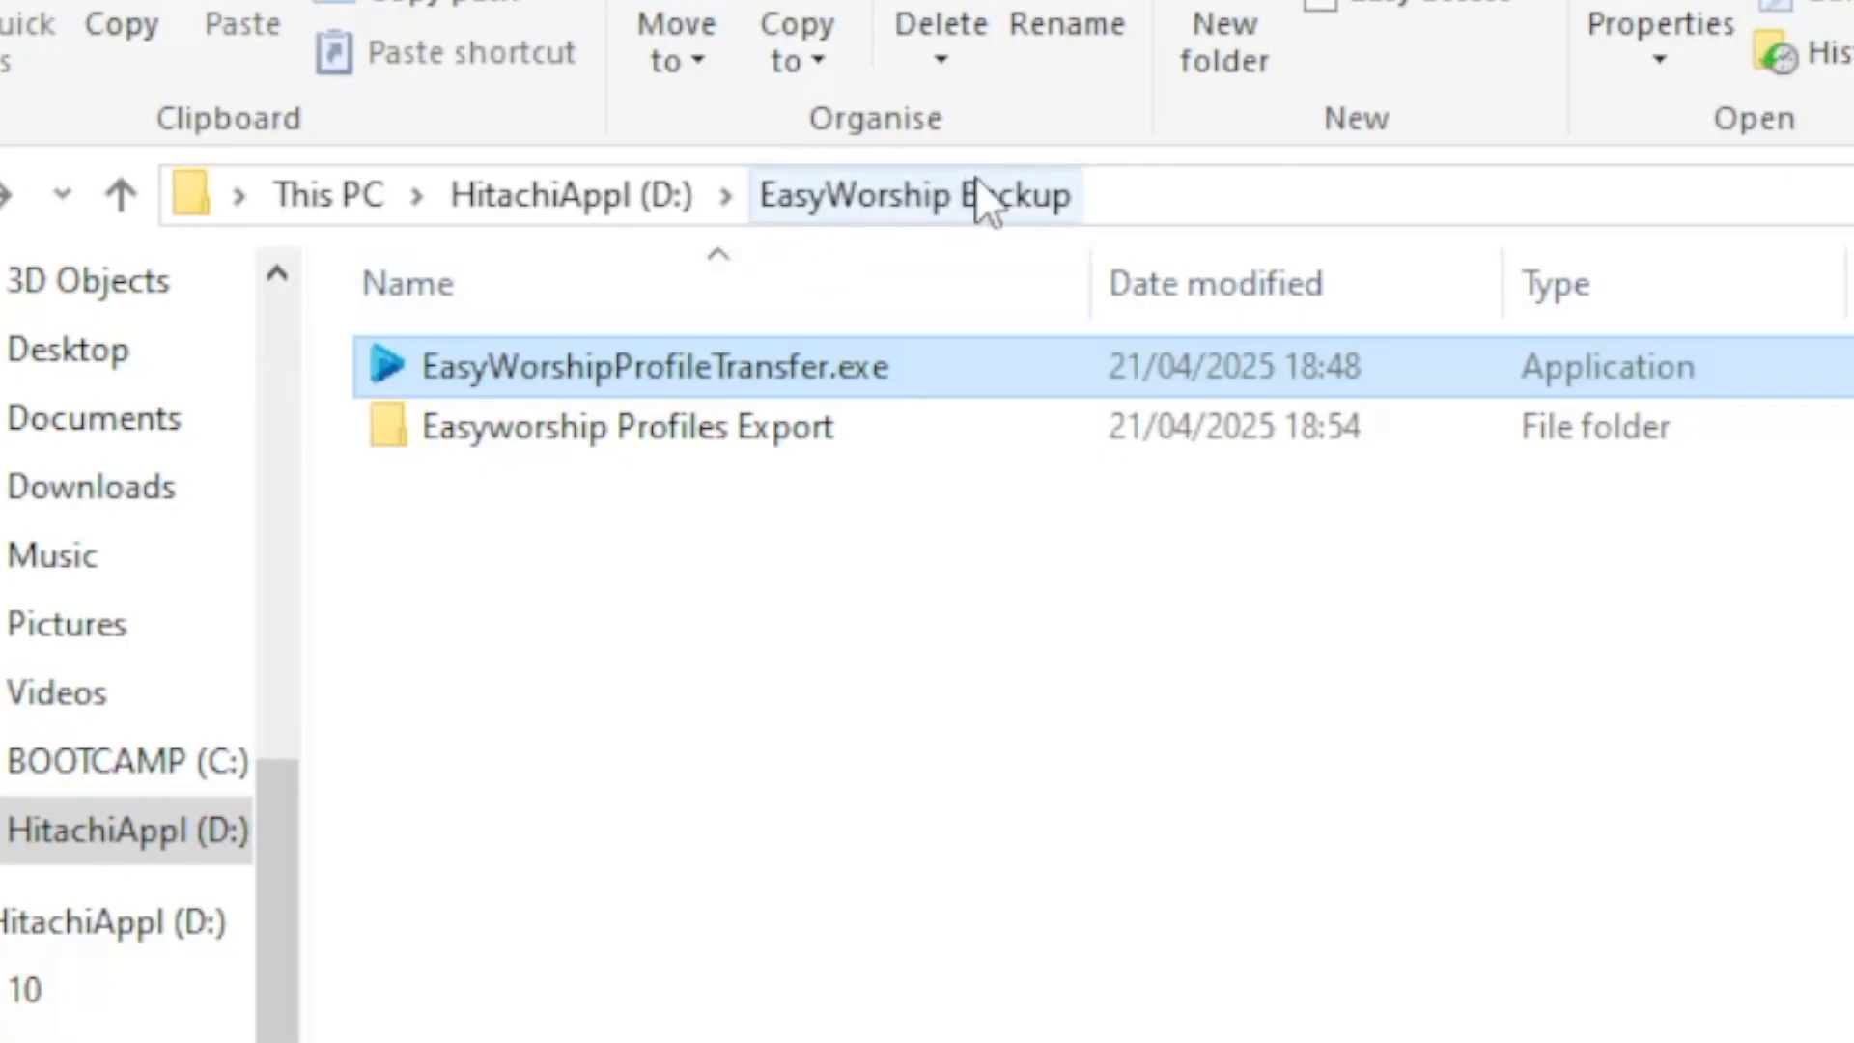
Examine the exported Easyworship Profiles Export folder, including the Default Data databases and the videos in its Resources folder.
{"action": "left_click", "coordinate": [648, 428]}
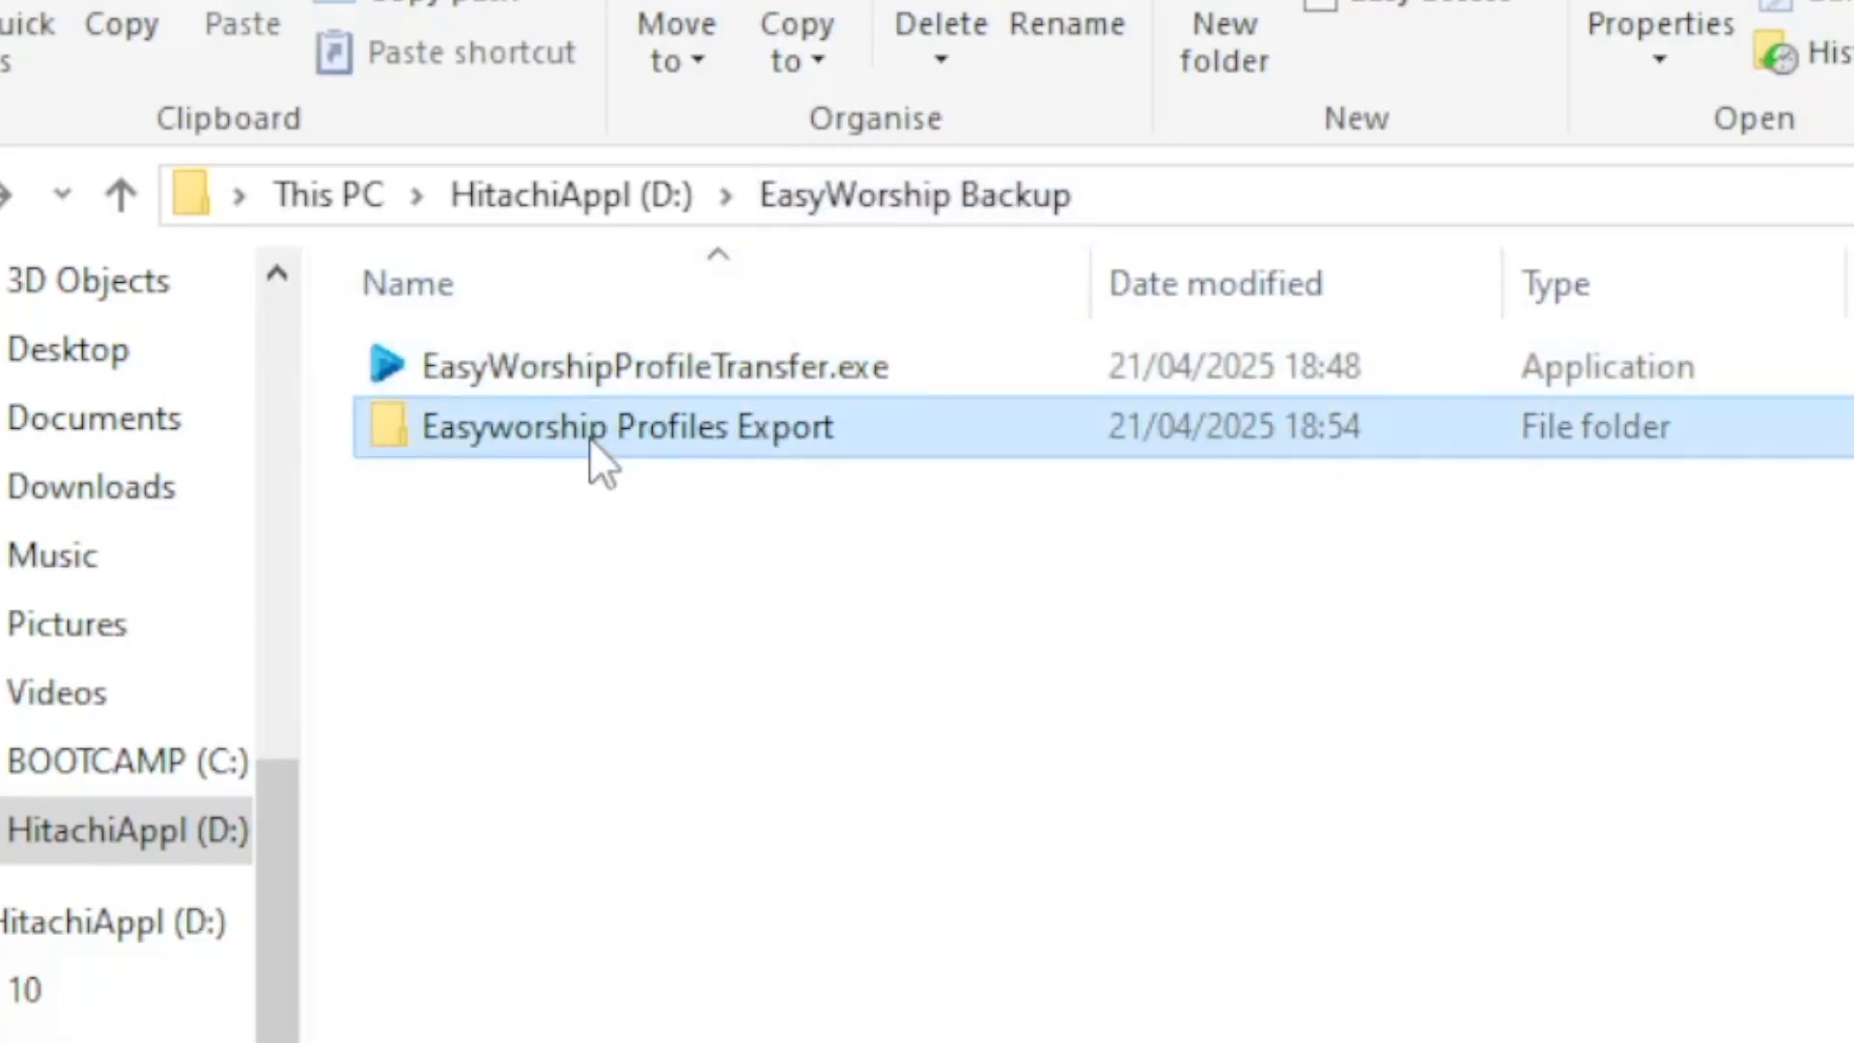
{"action": "double_click", "coordinate": [684, 450]}
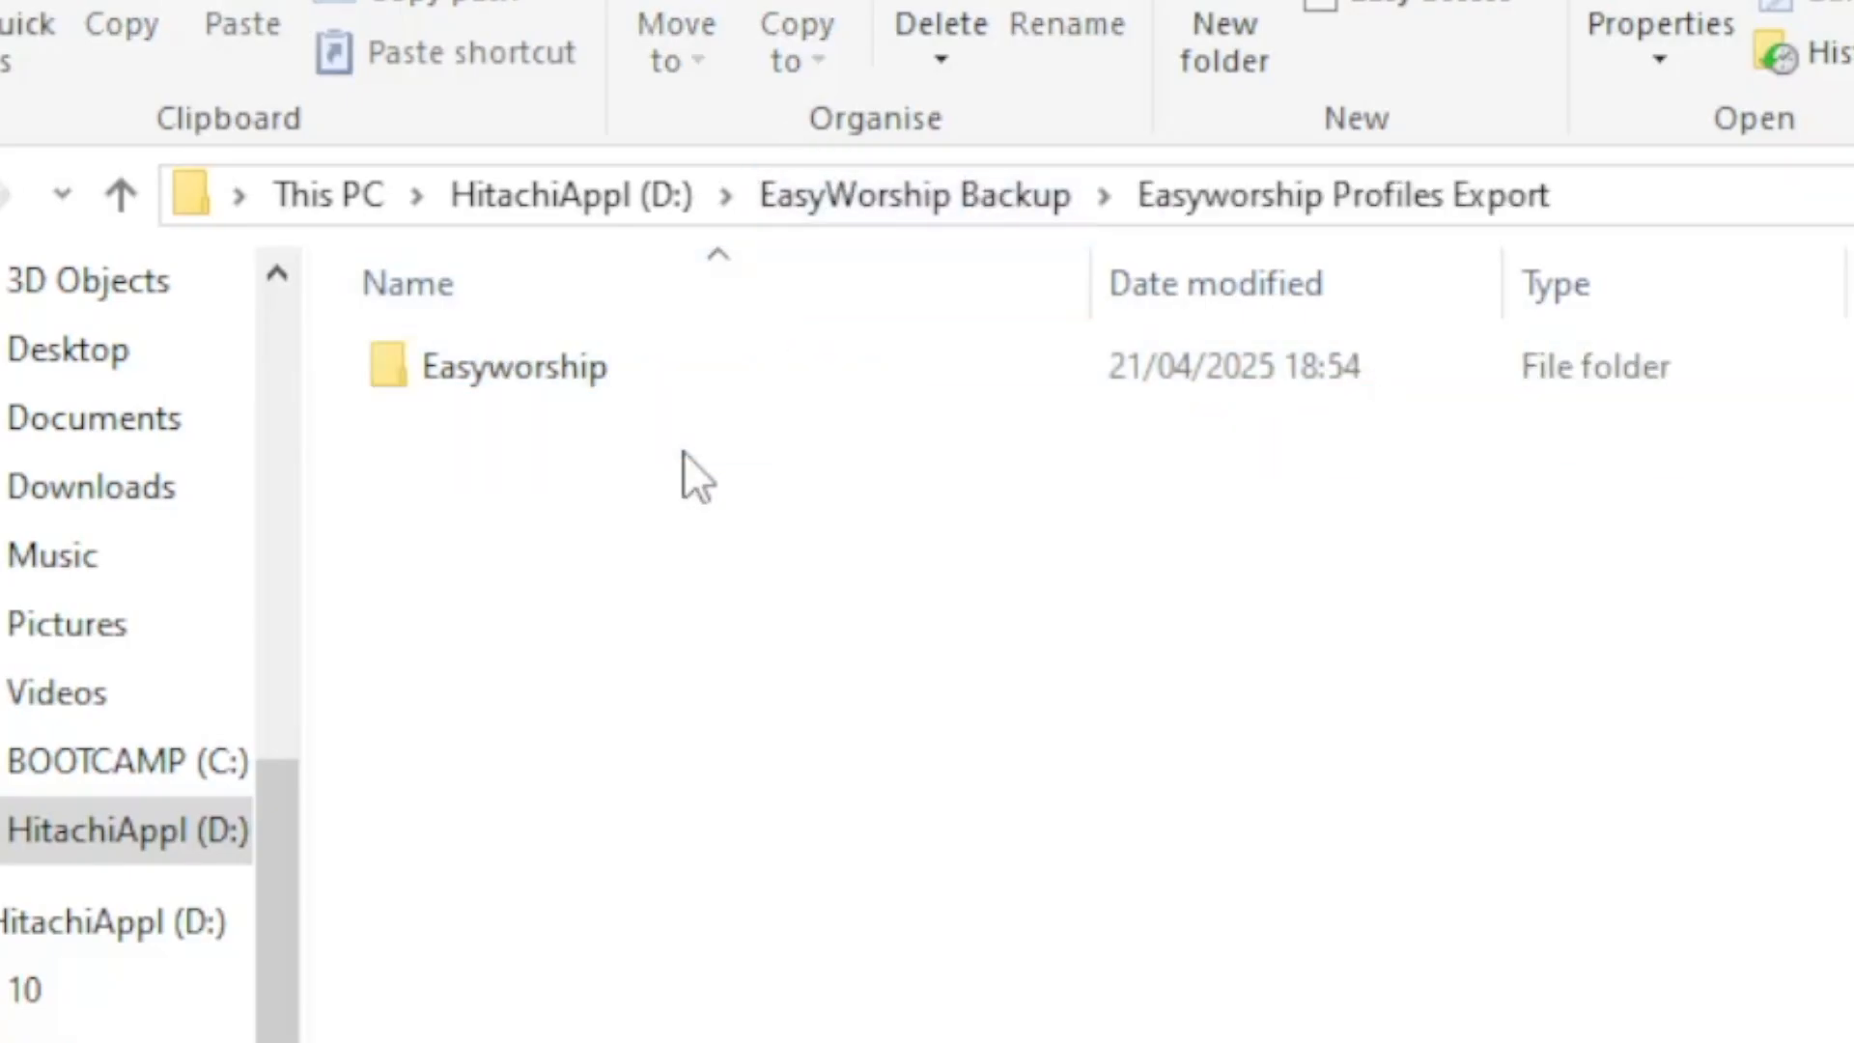
{"action": "double_click", "coordinate": [647, 386]}
{"action": "double_click", "coordinate": [650, 374]}
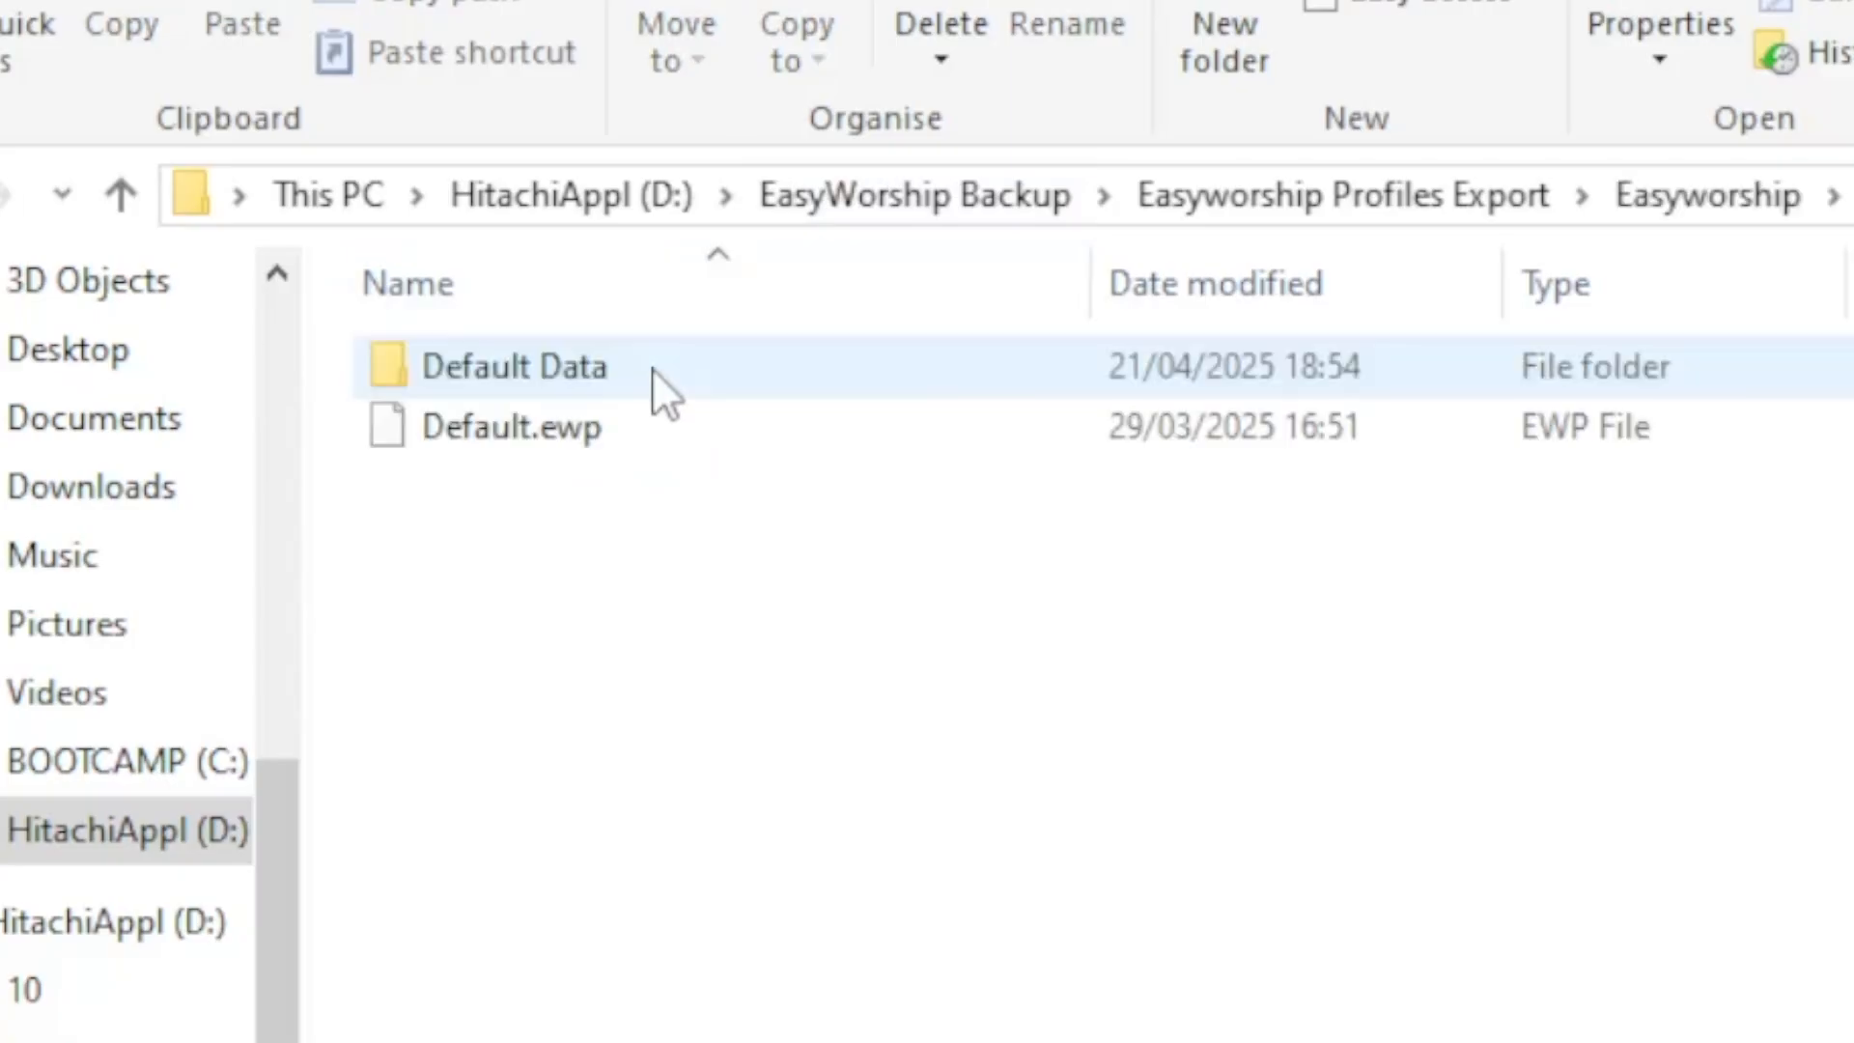
{"action": "double_click", "coordinate": [560, 362]}
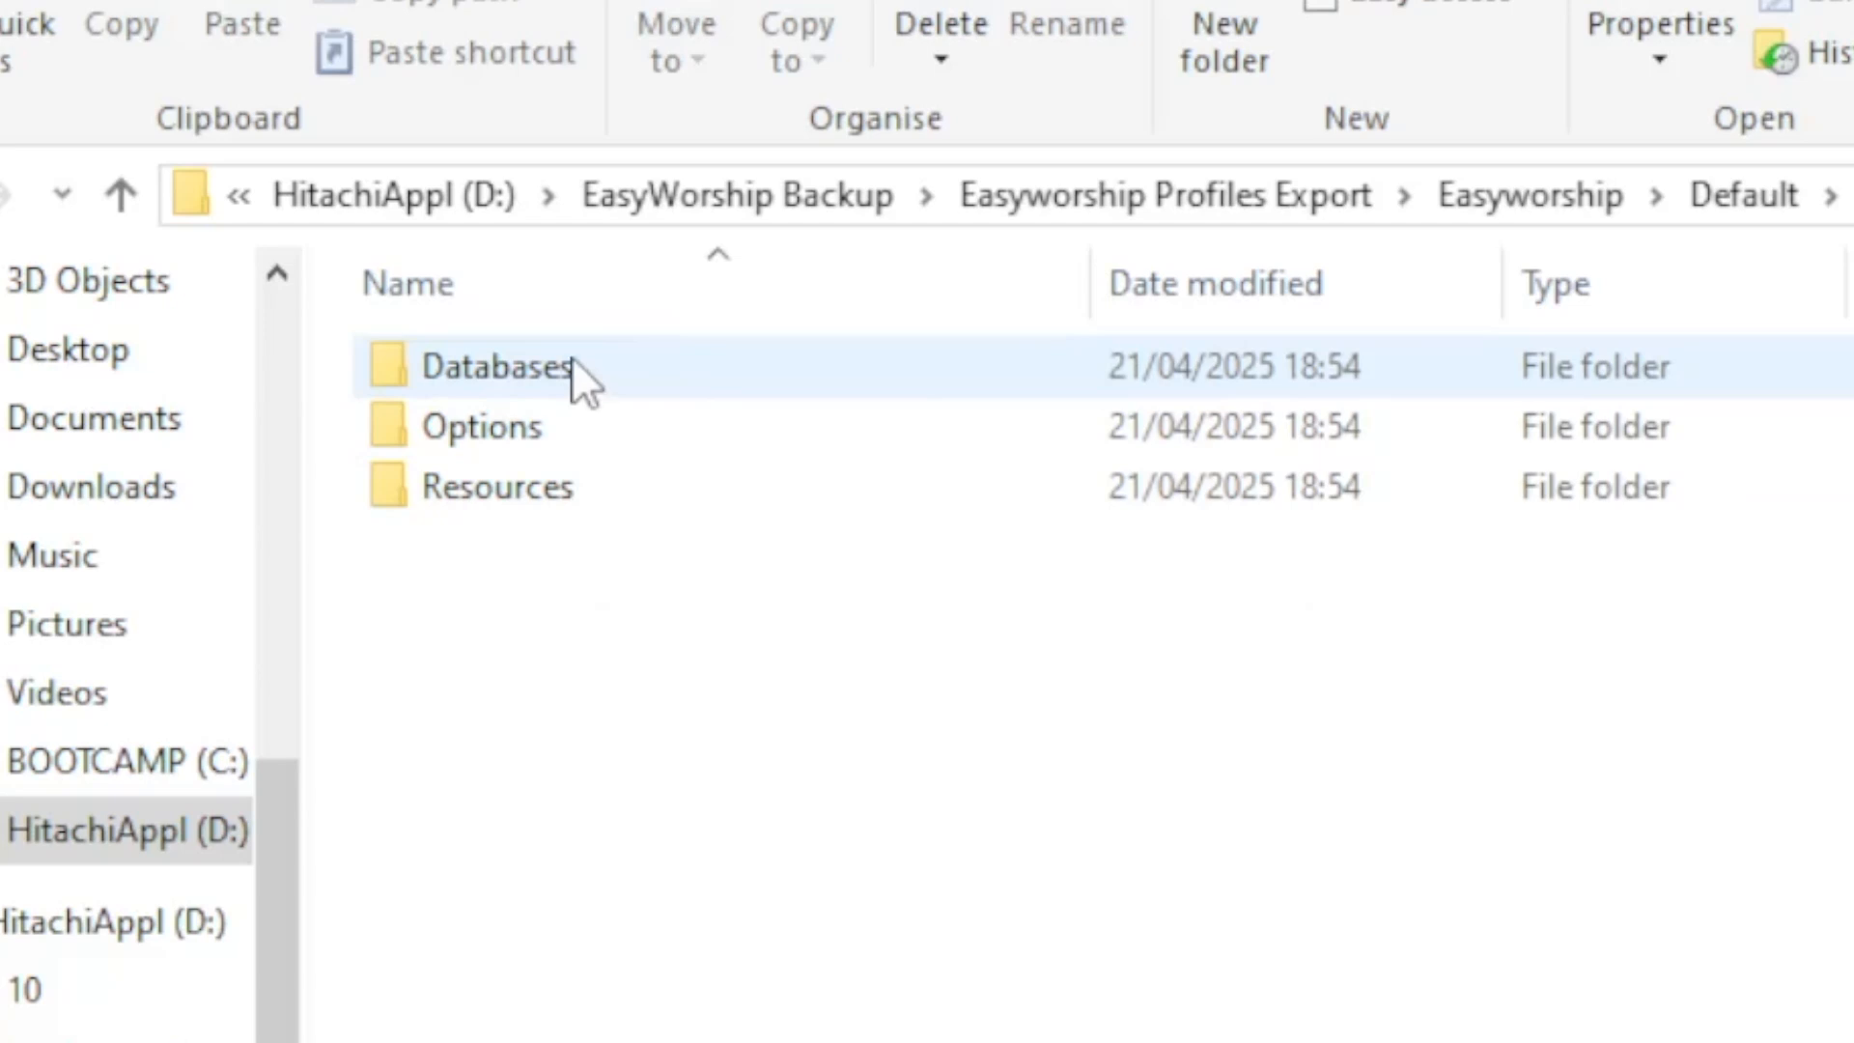
{"action": "double_click", "coordinate": [571, 358]}
{"action": "key", "text": "alt+Left"}
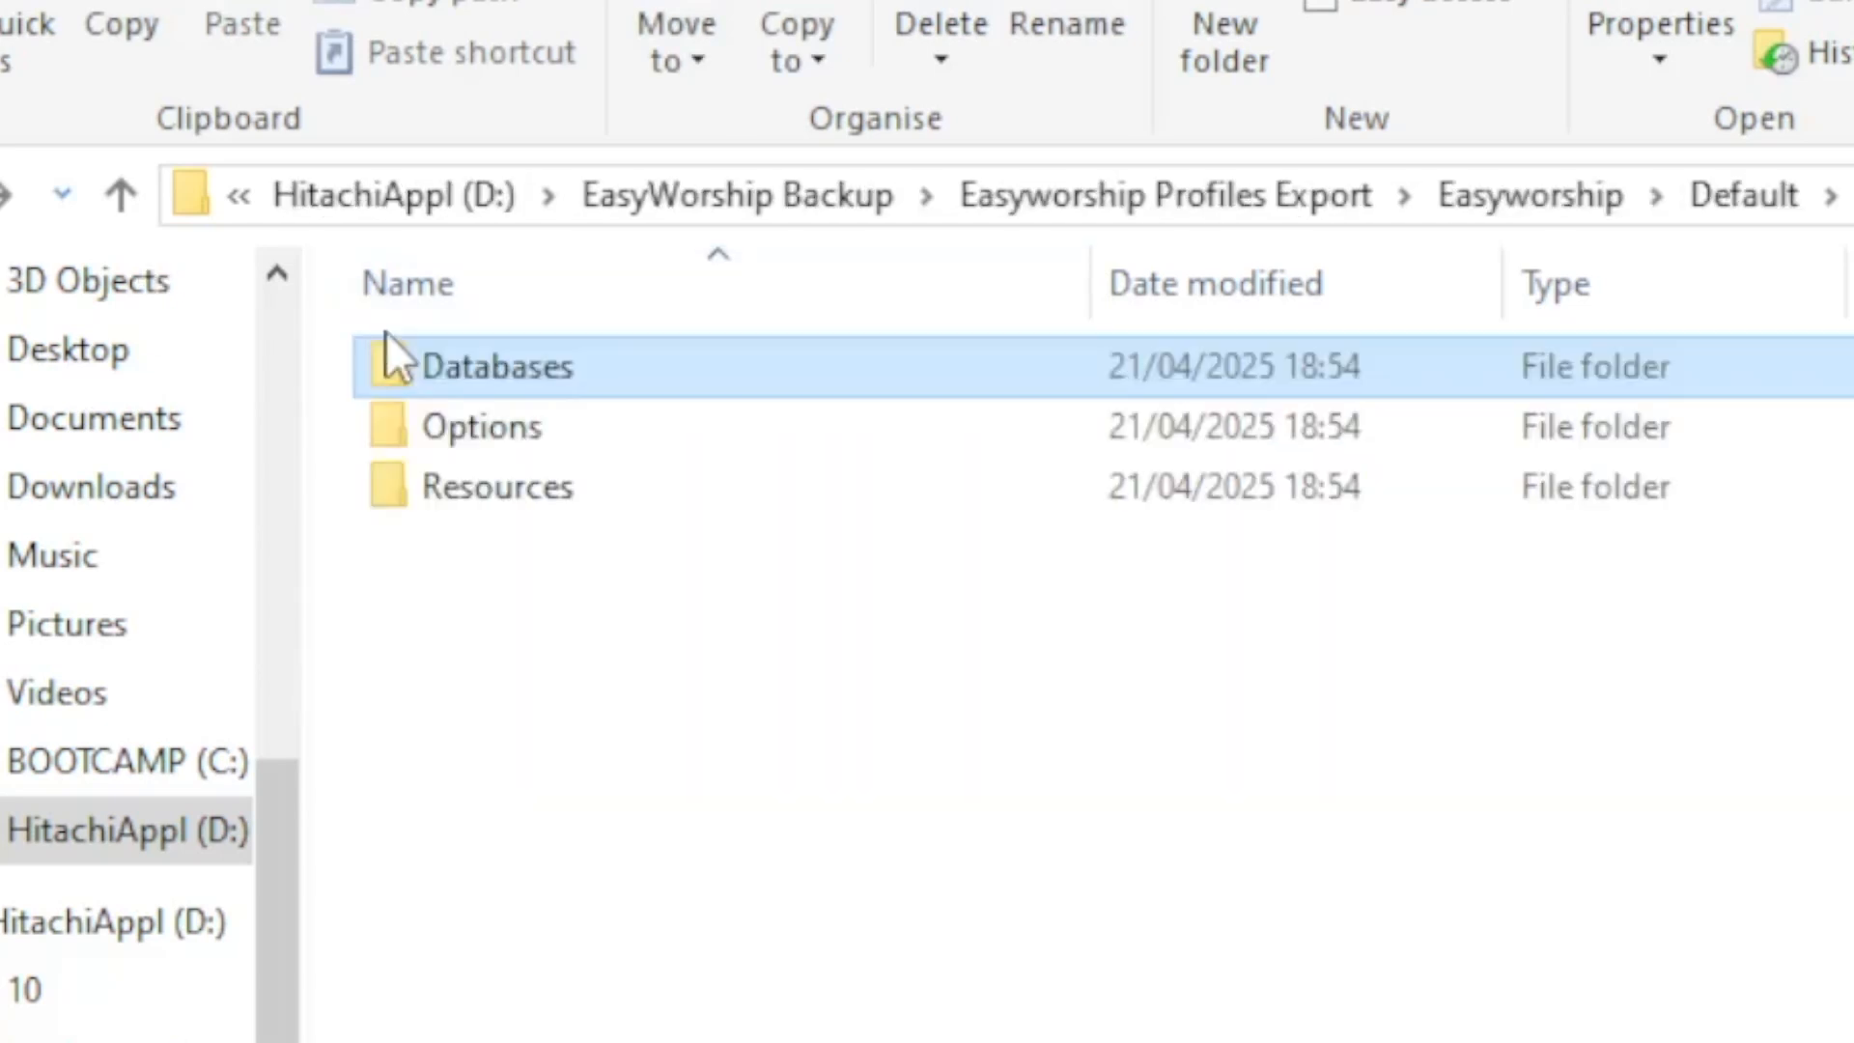
{"action": "double_click", "coordinate": [504, 490]}
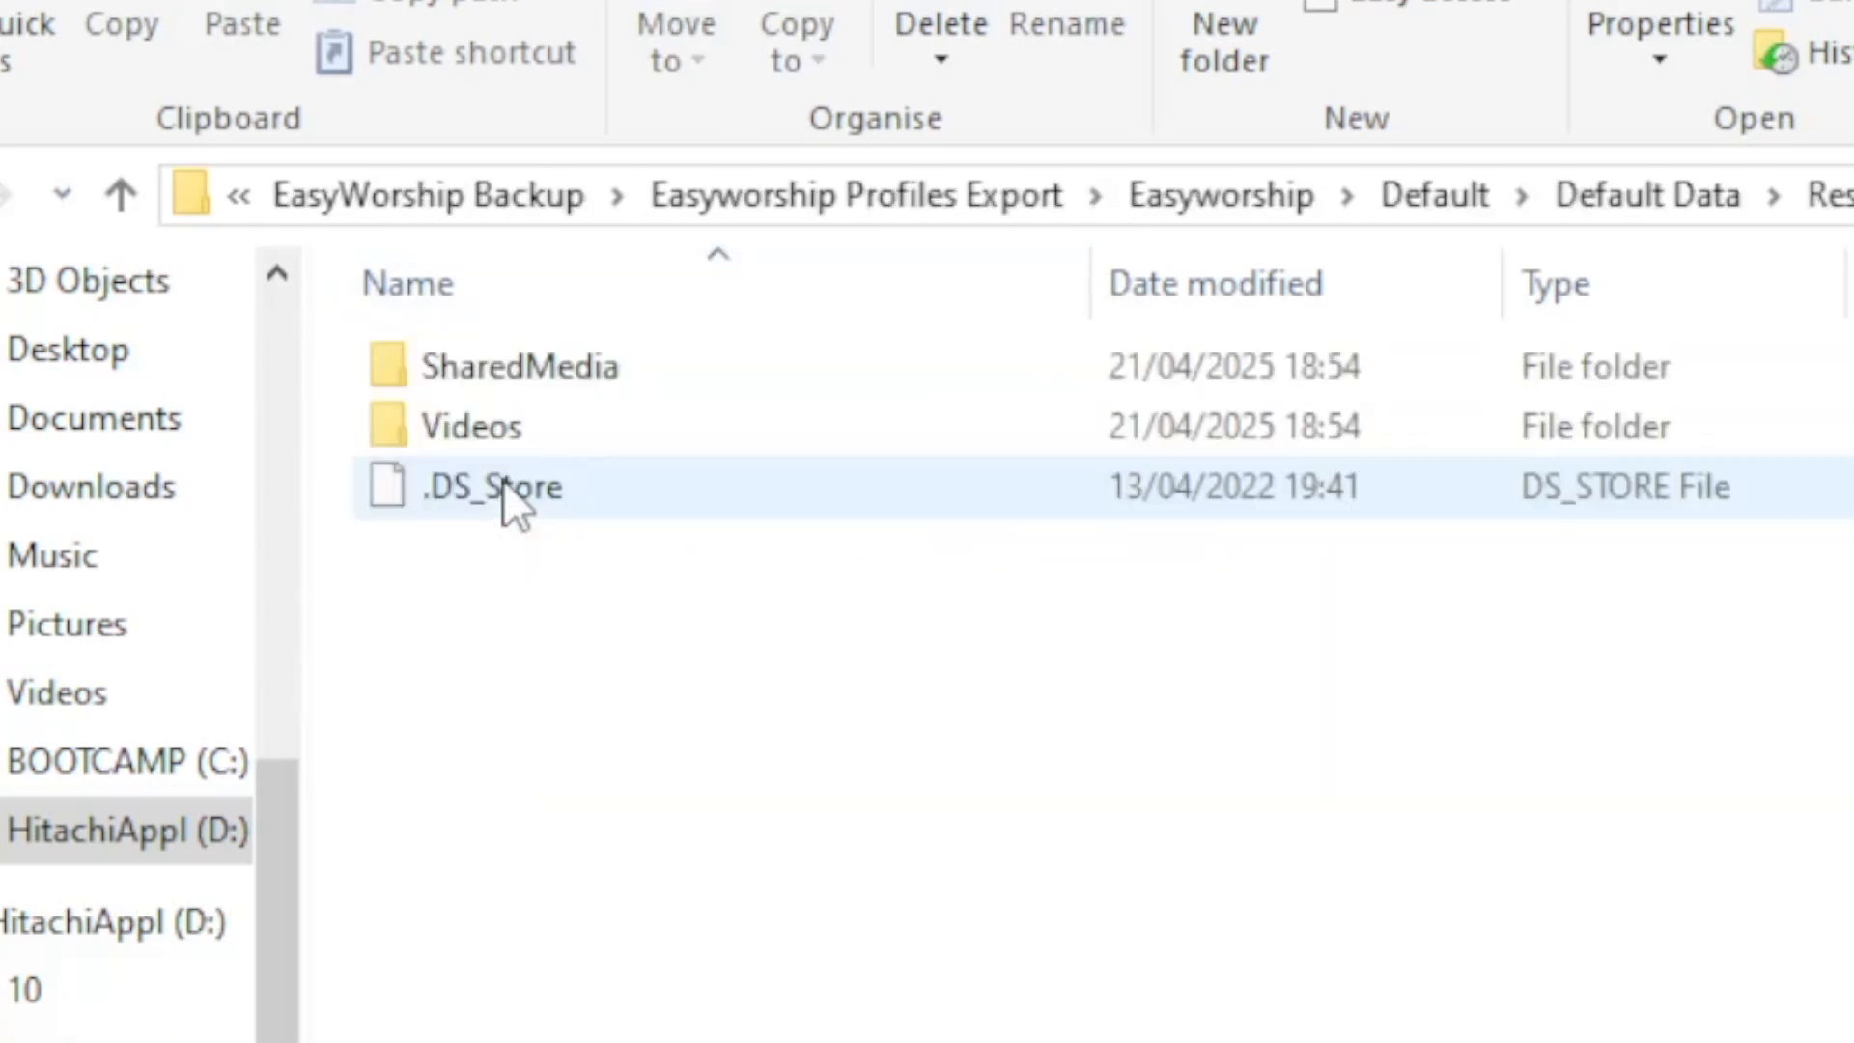
{"action": "double_click", "coordinate": [546, 430]}
{"action": "scroll", "coordinate": [1159, 622], "scroll_direction": "down", "scroll_amount": 3}
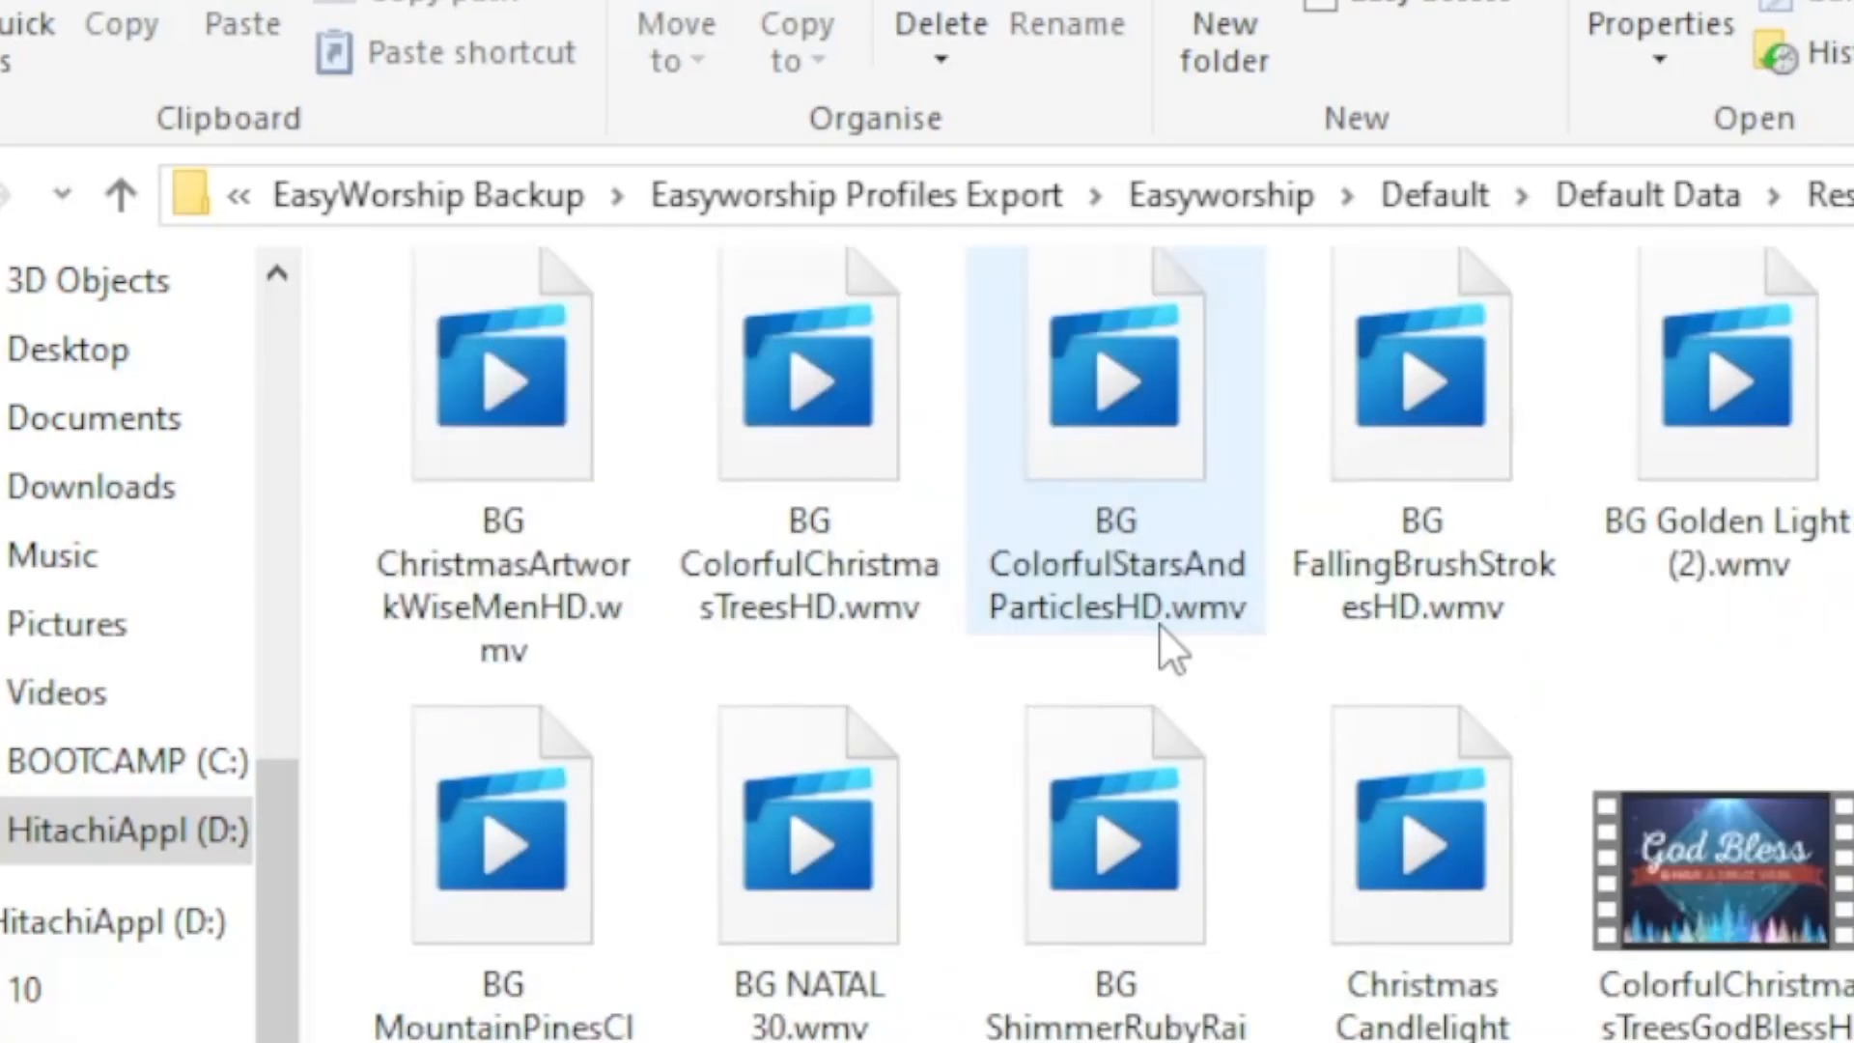
{"action": "scroll", "coordinate": [1217, 541], "scroll_direction": "up", "scroll_amount": 3}
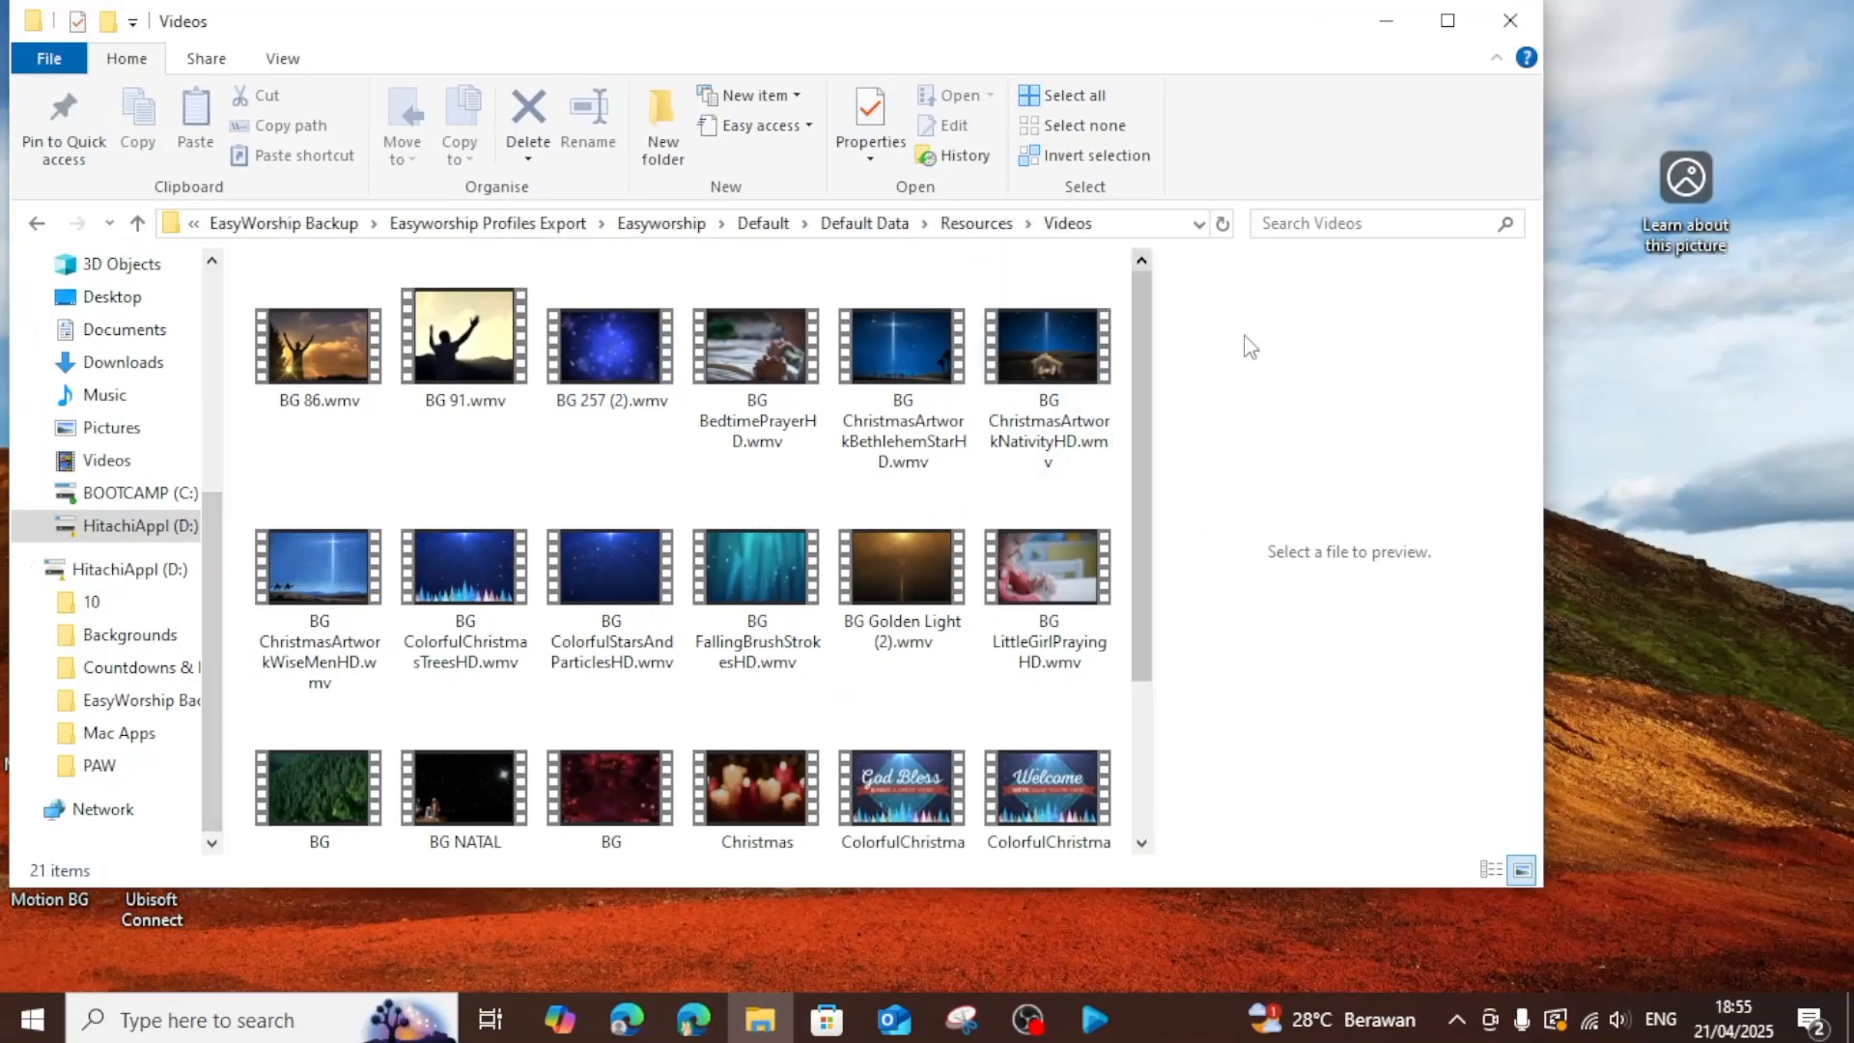
Return to the finished EasyWorship Profile Transfer tool and close it.
{"action": "left_click", "coordinate": [1456, 1018]}
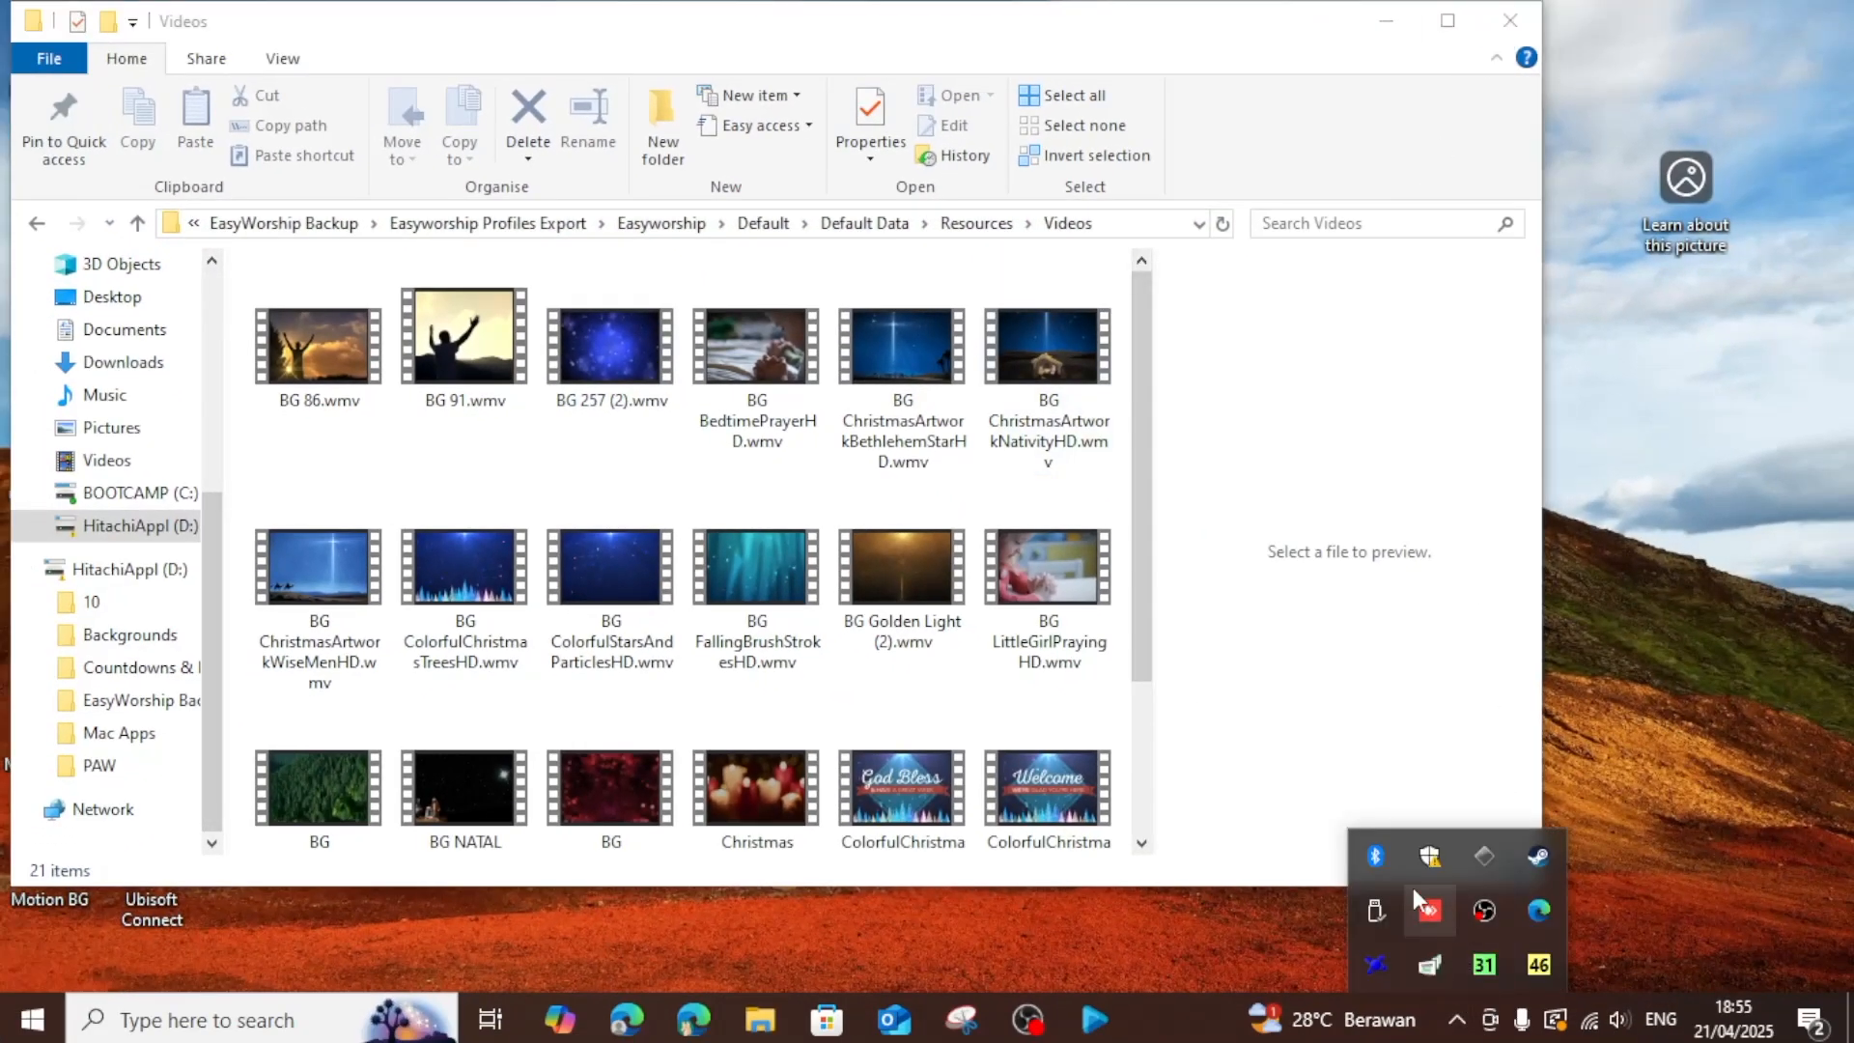
{"action": "left_click", "coordinate": [1095, 1019]}
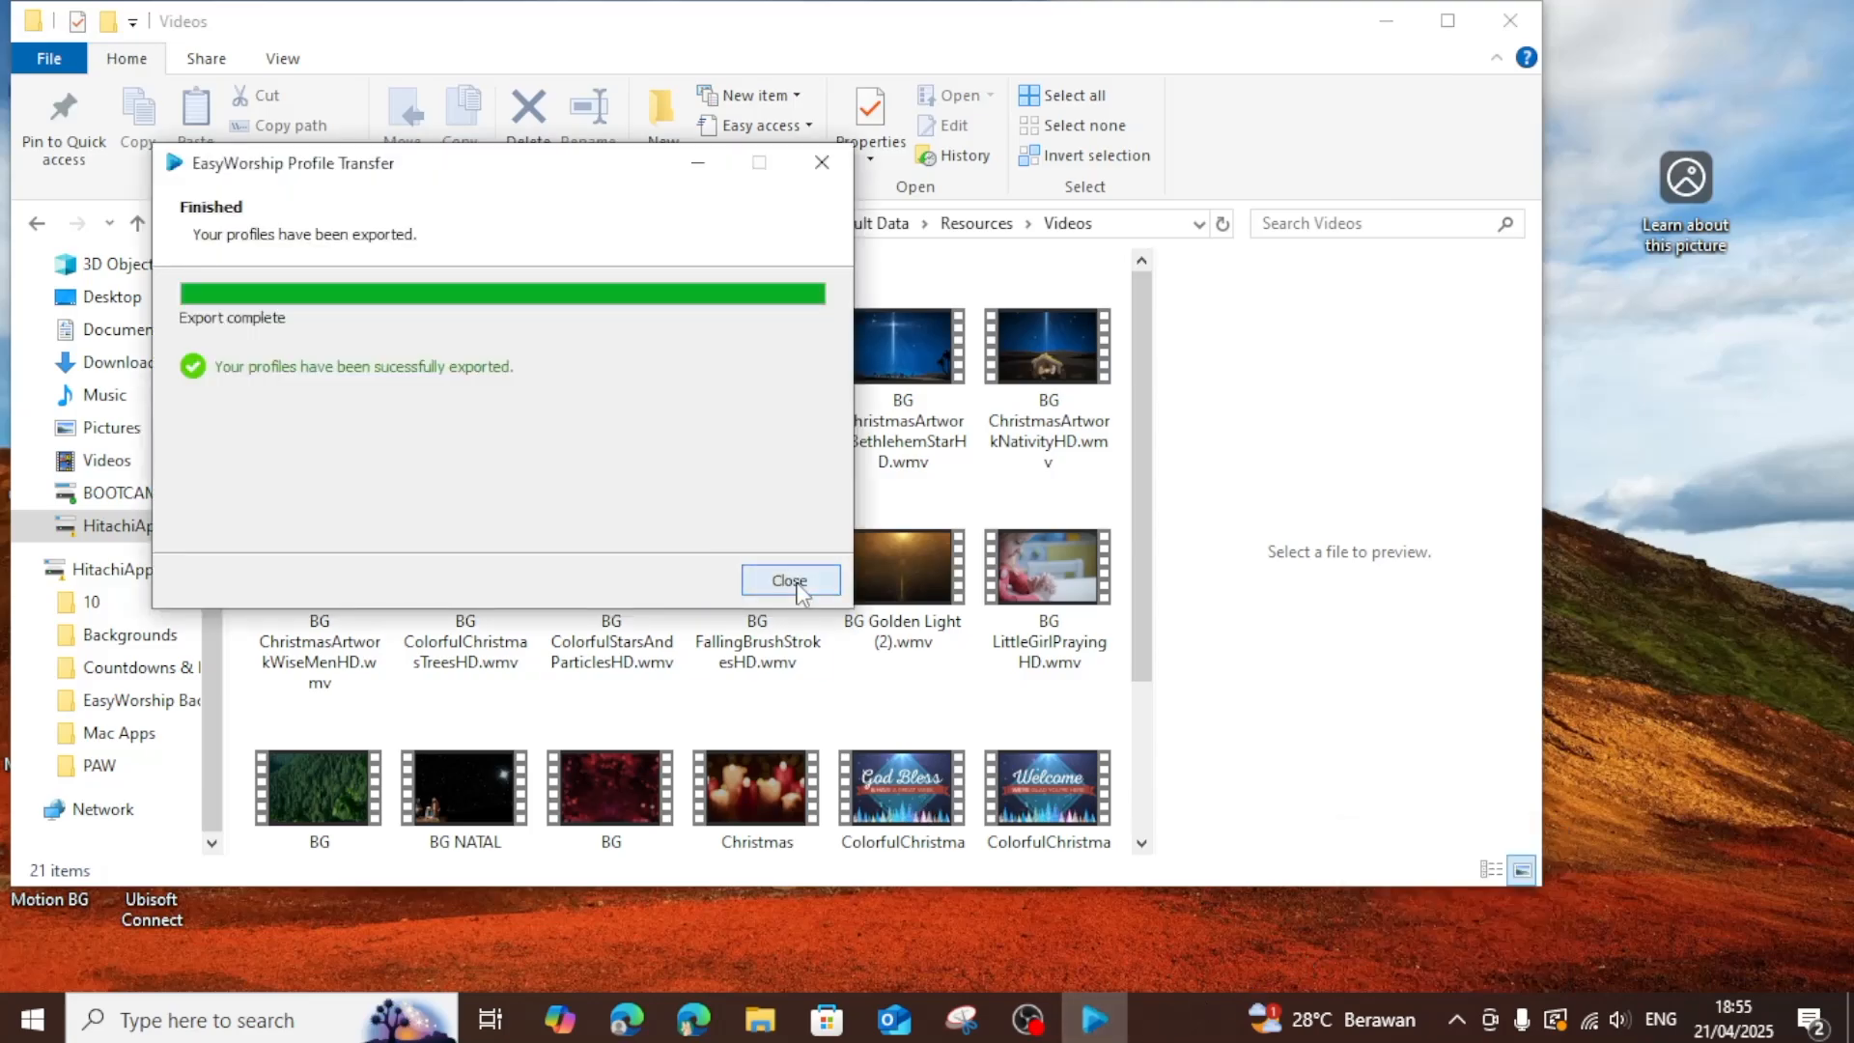
{"action": "left_click", "coordinate": [784, 579]}
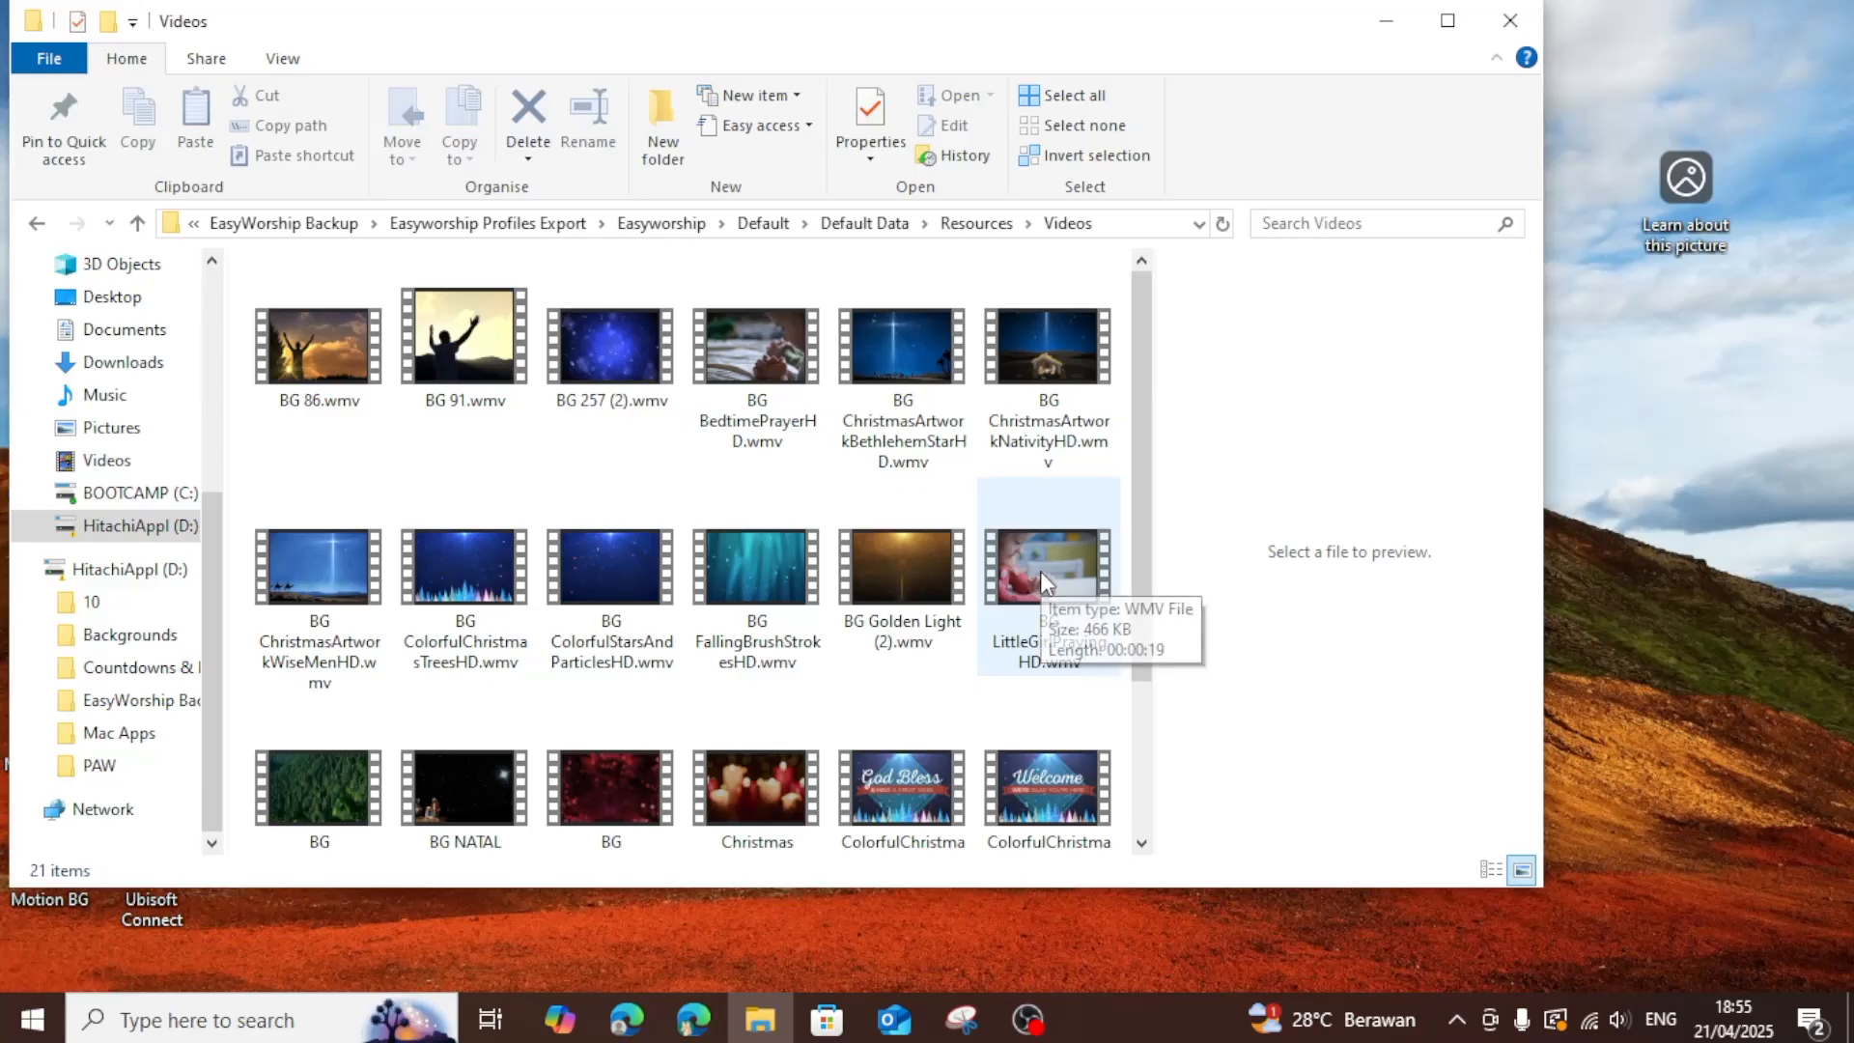
Eject the external drive HitachiAppl (D:) and close the Videos folder window.
{"action": "left_click", "coordinate": [1457, 1019]}
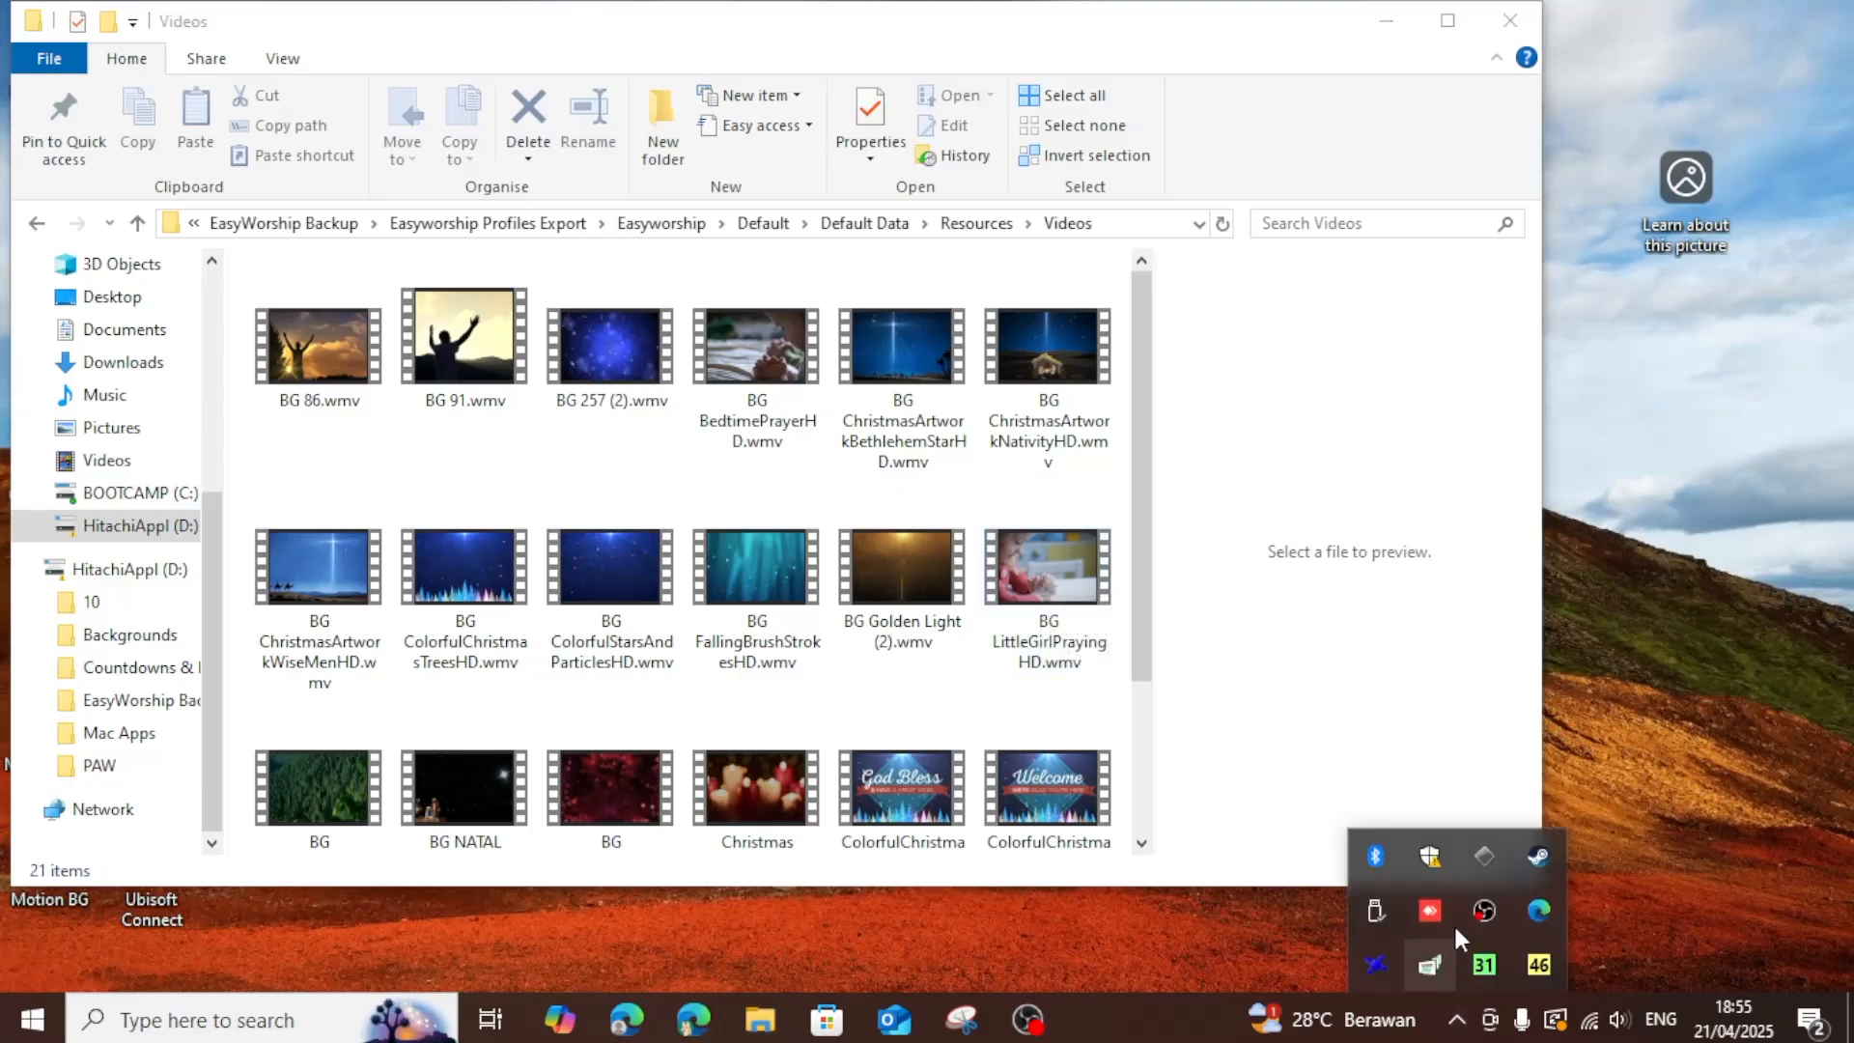
{"action": "right_click", "coordinate": [1376, 910]}
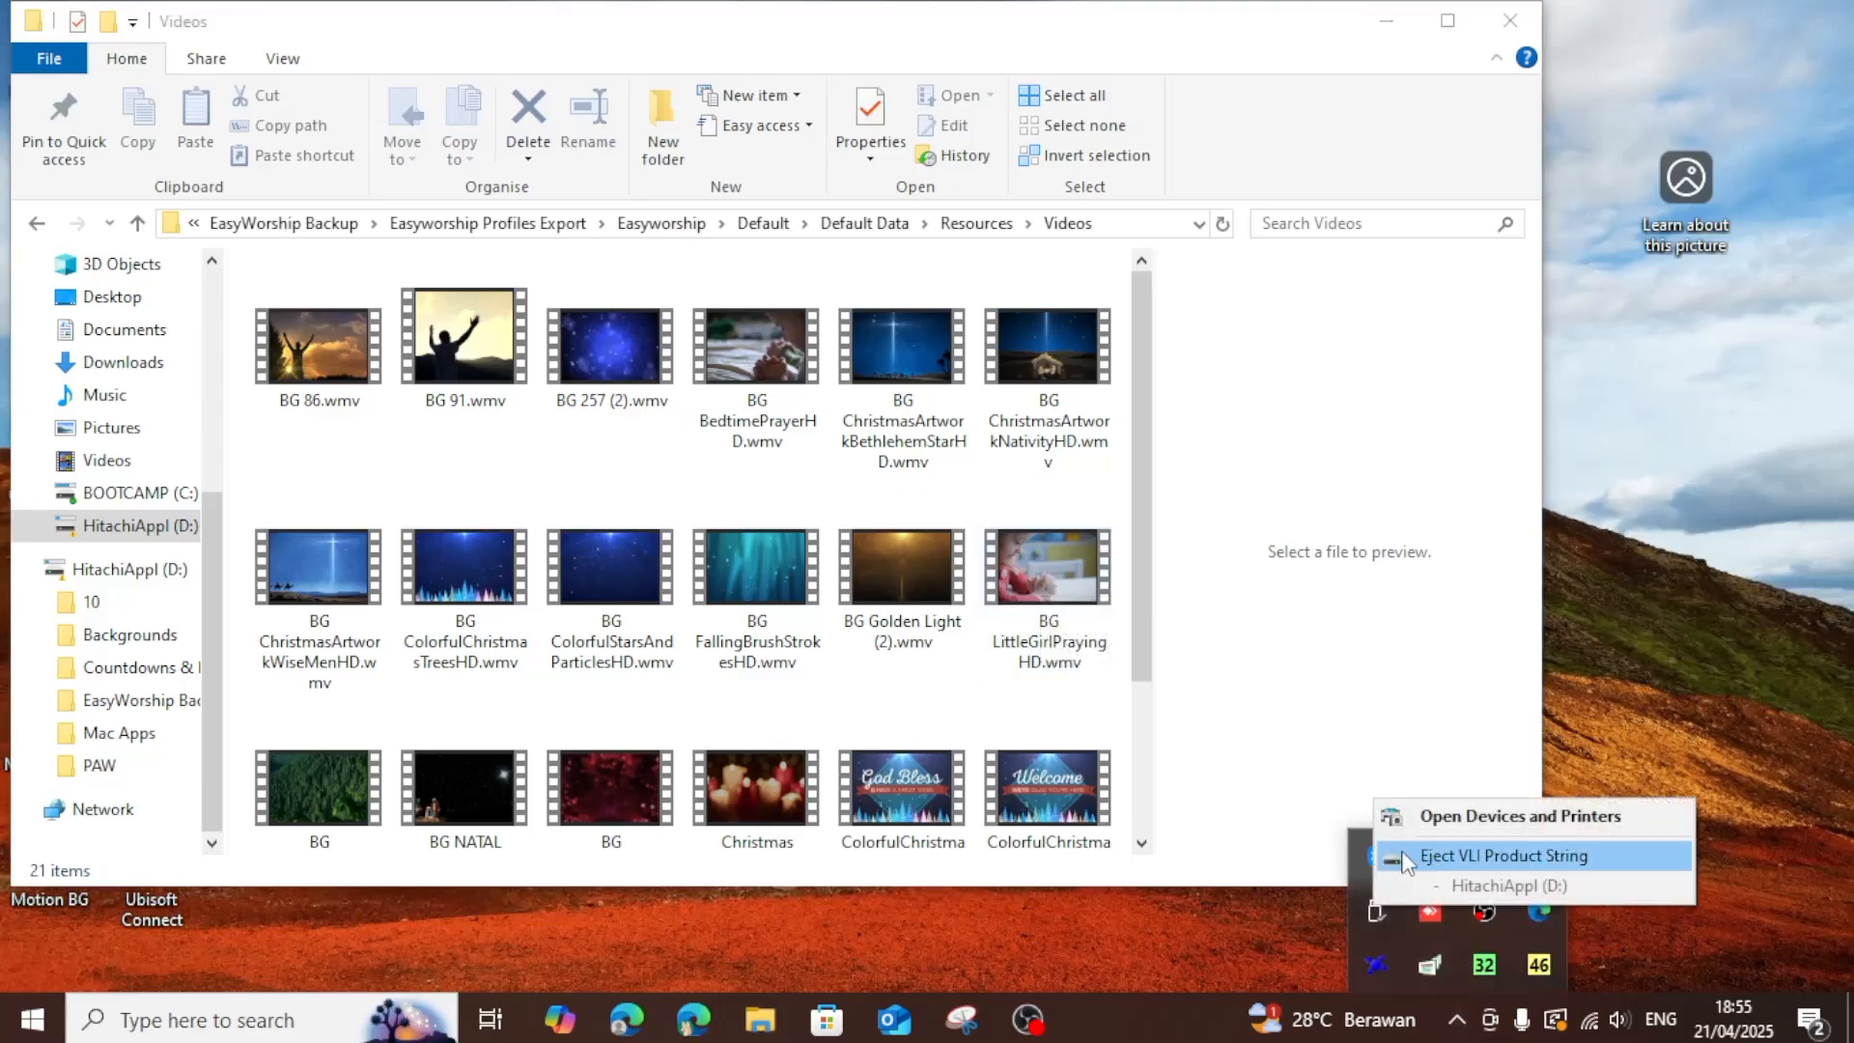
{"action": "left_click", "coordinate": [1458, 854]}
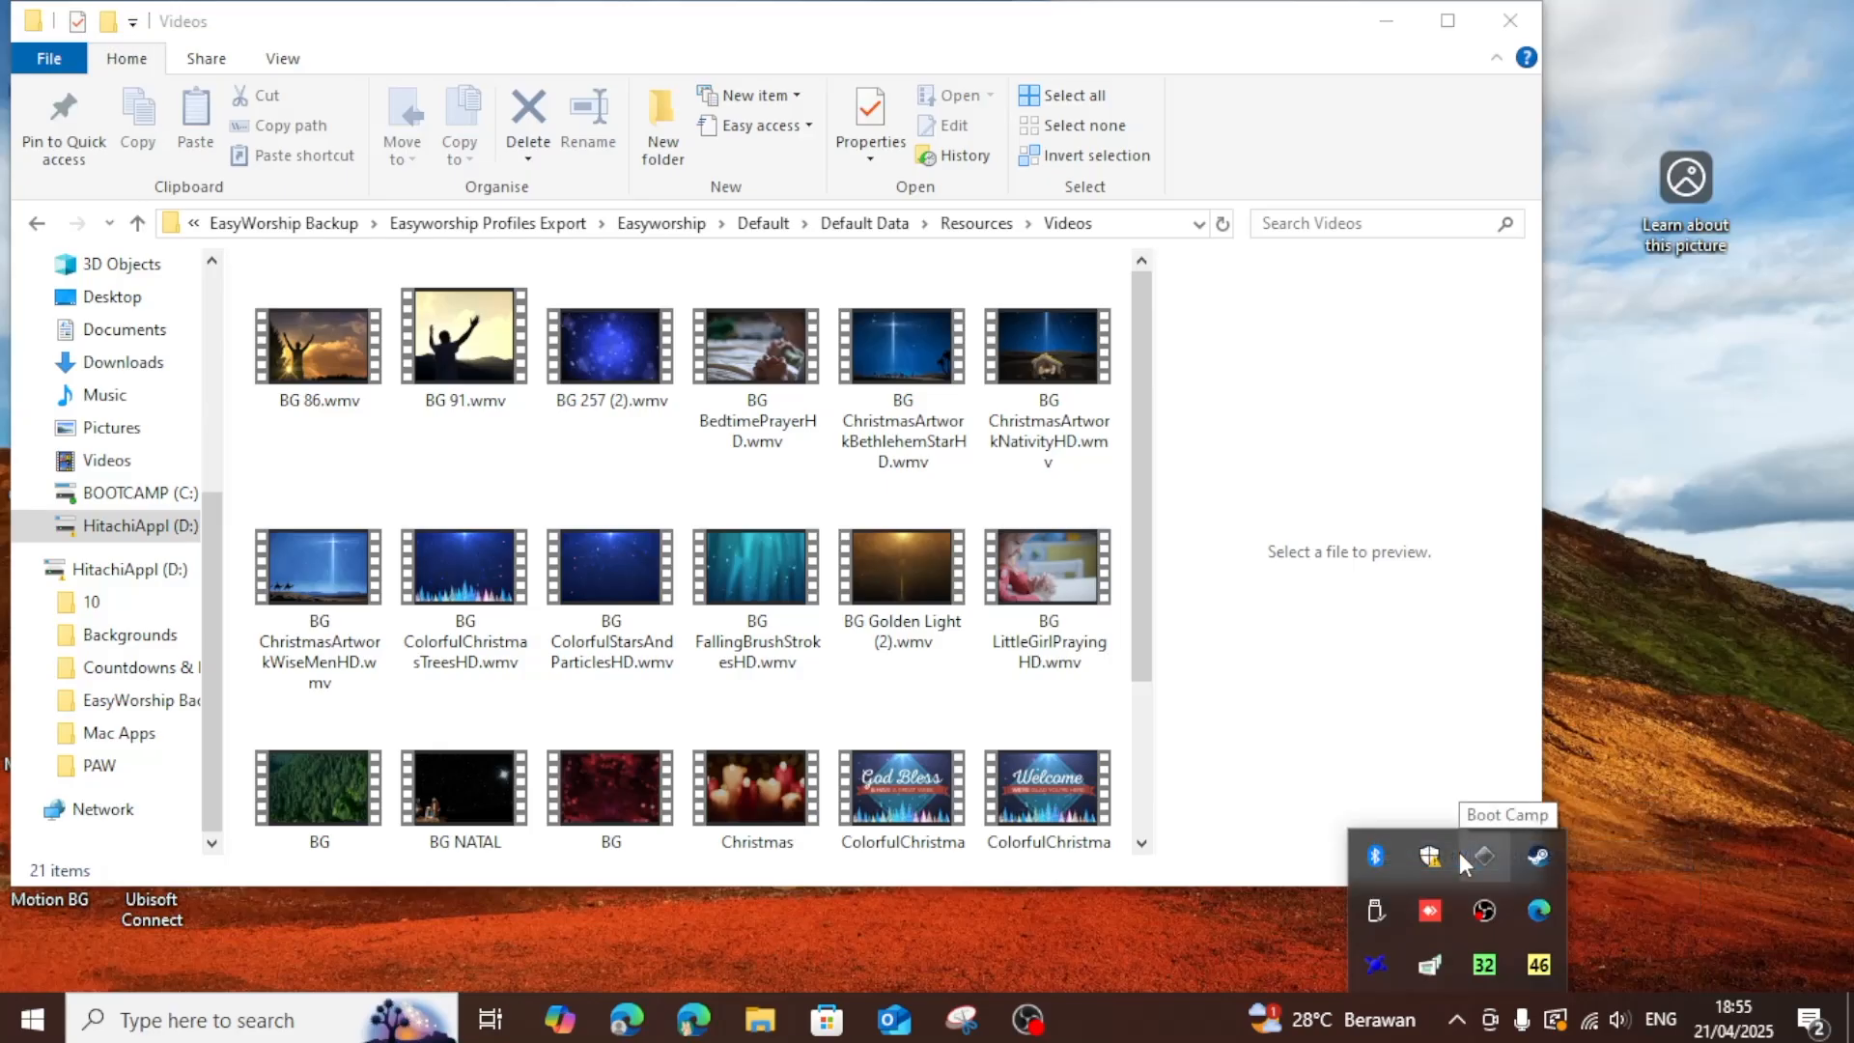
{"action": "left_click", "coordinate": [1513, 36]}
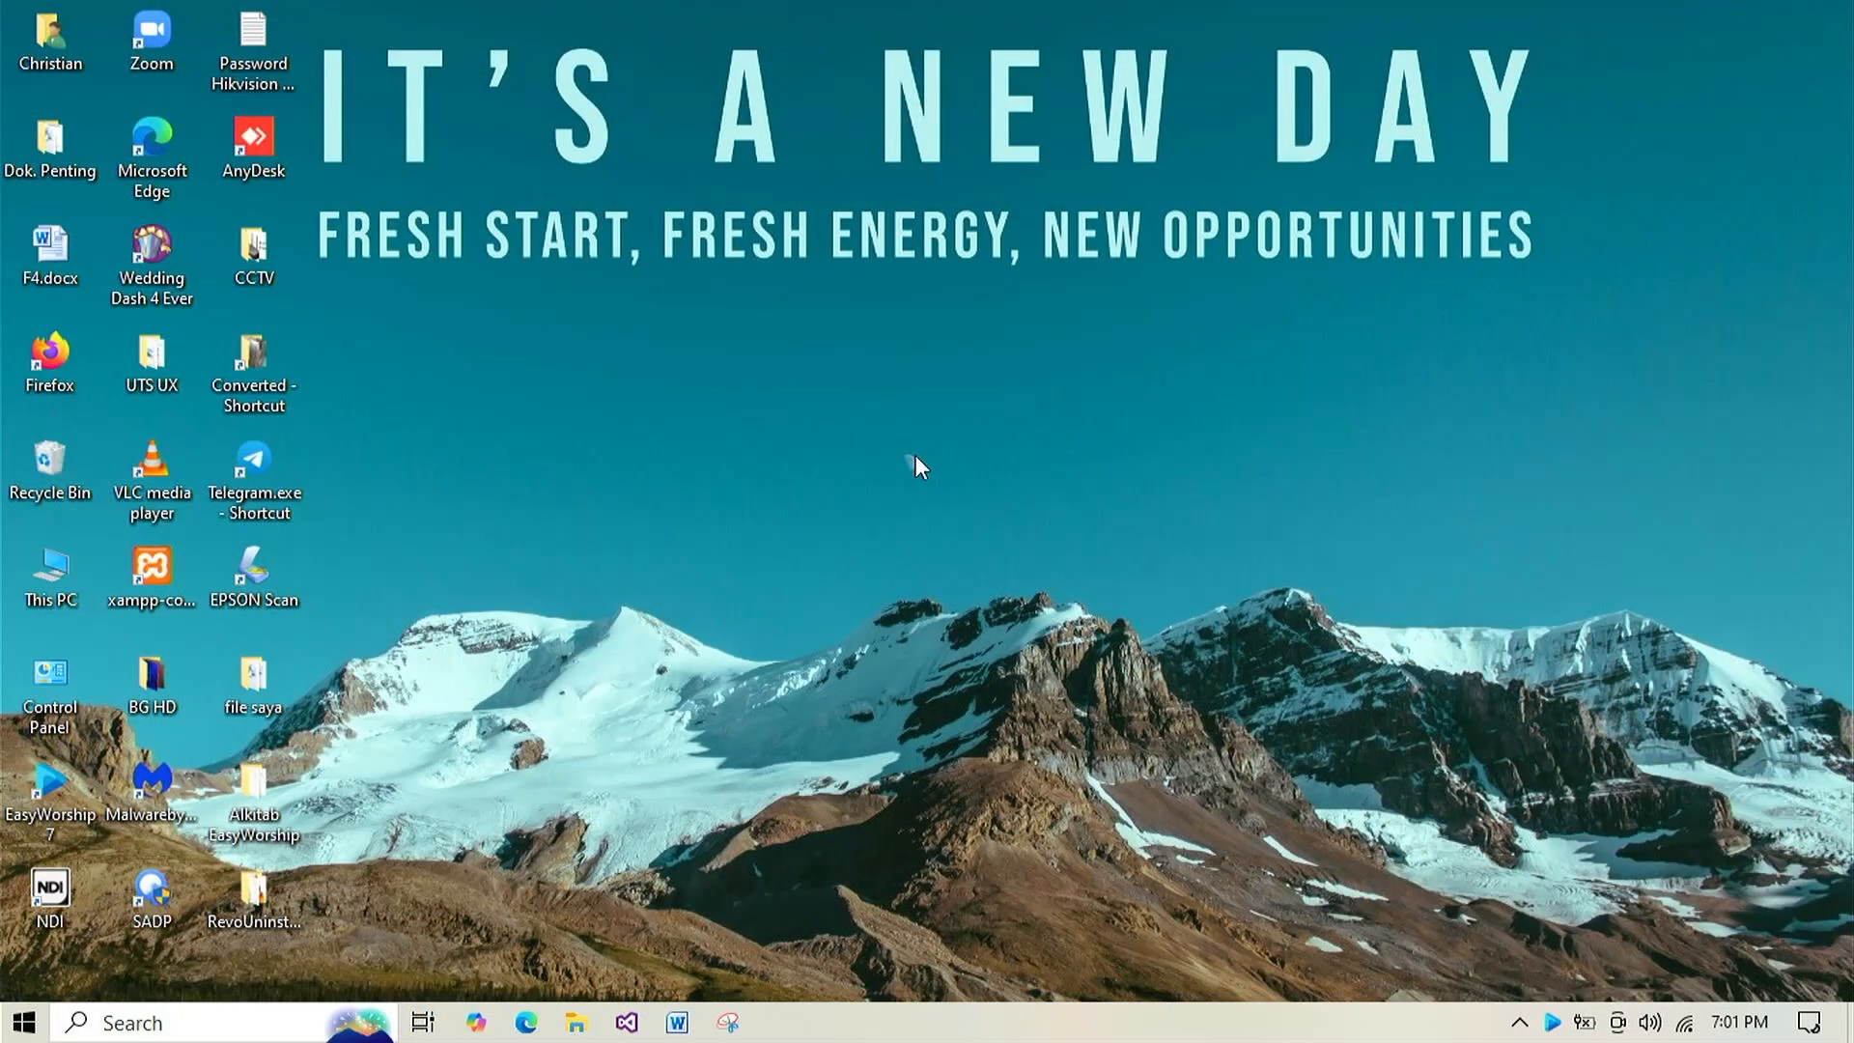
Launch EasyWorship 7 on the destination computer and check which profiles it has.
{"action": "double_click", "coordinate": [50, 783]}
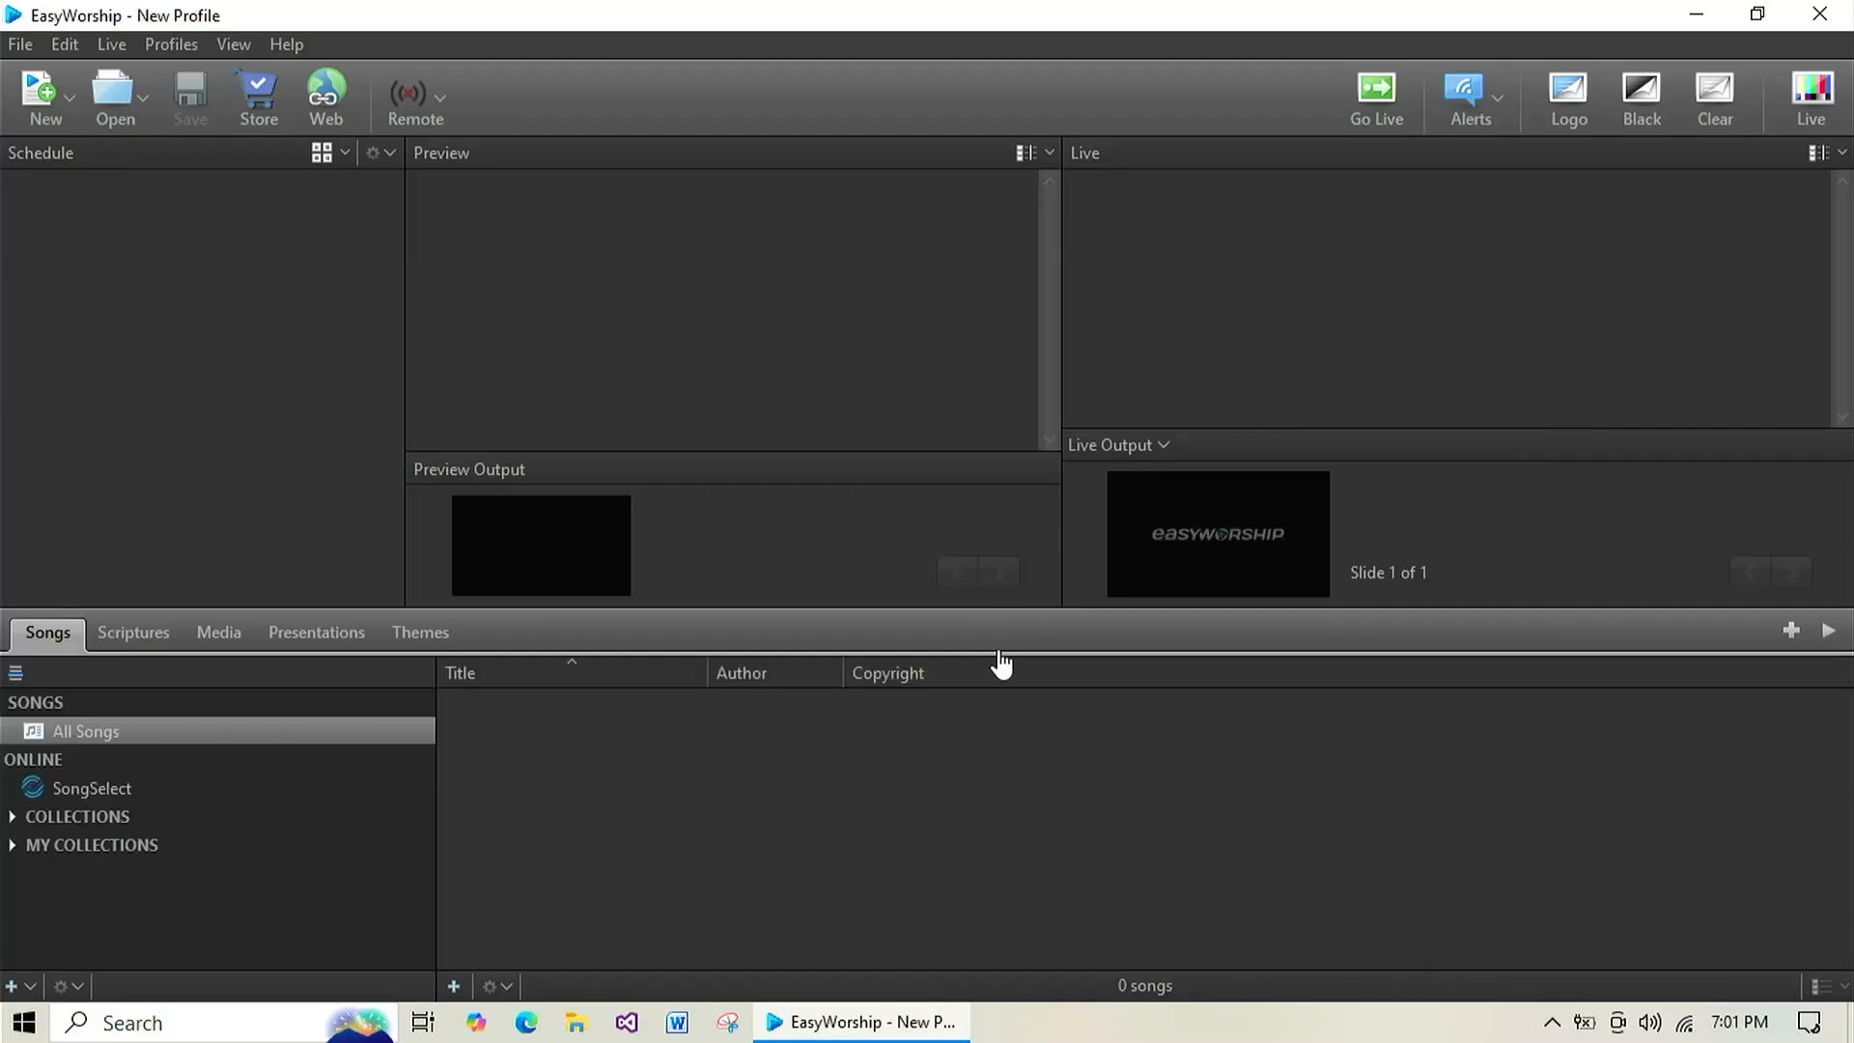
{"action": "left_click", "coordinate": [165, 45]}
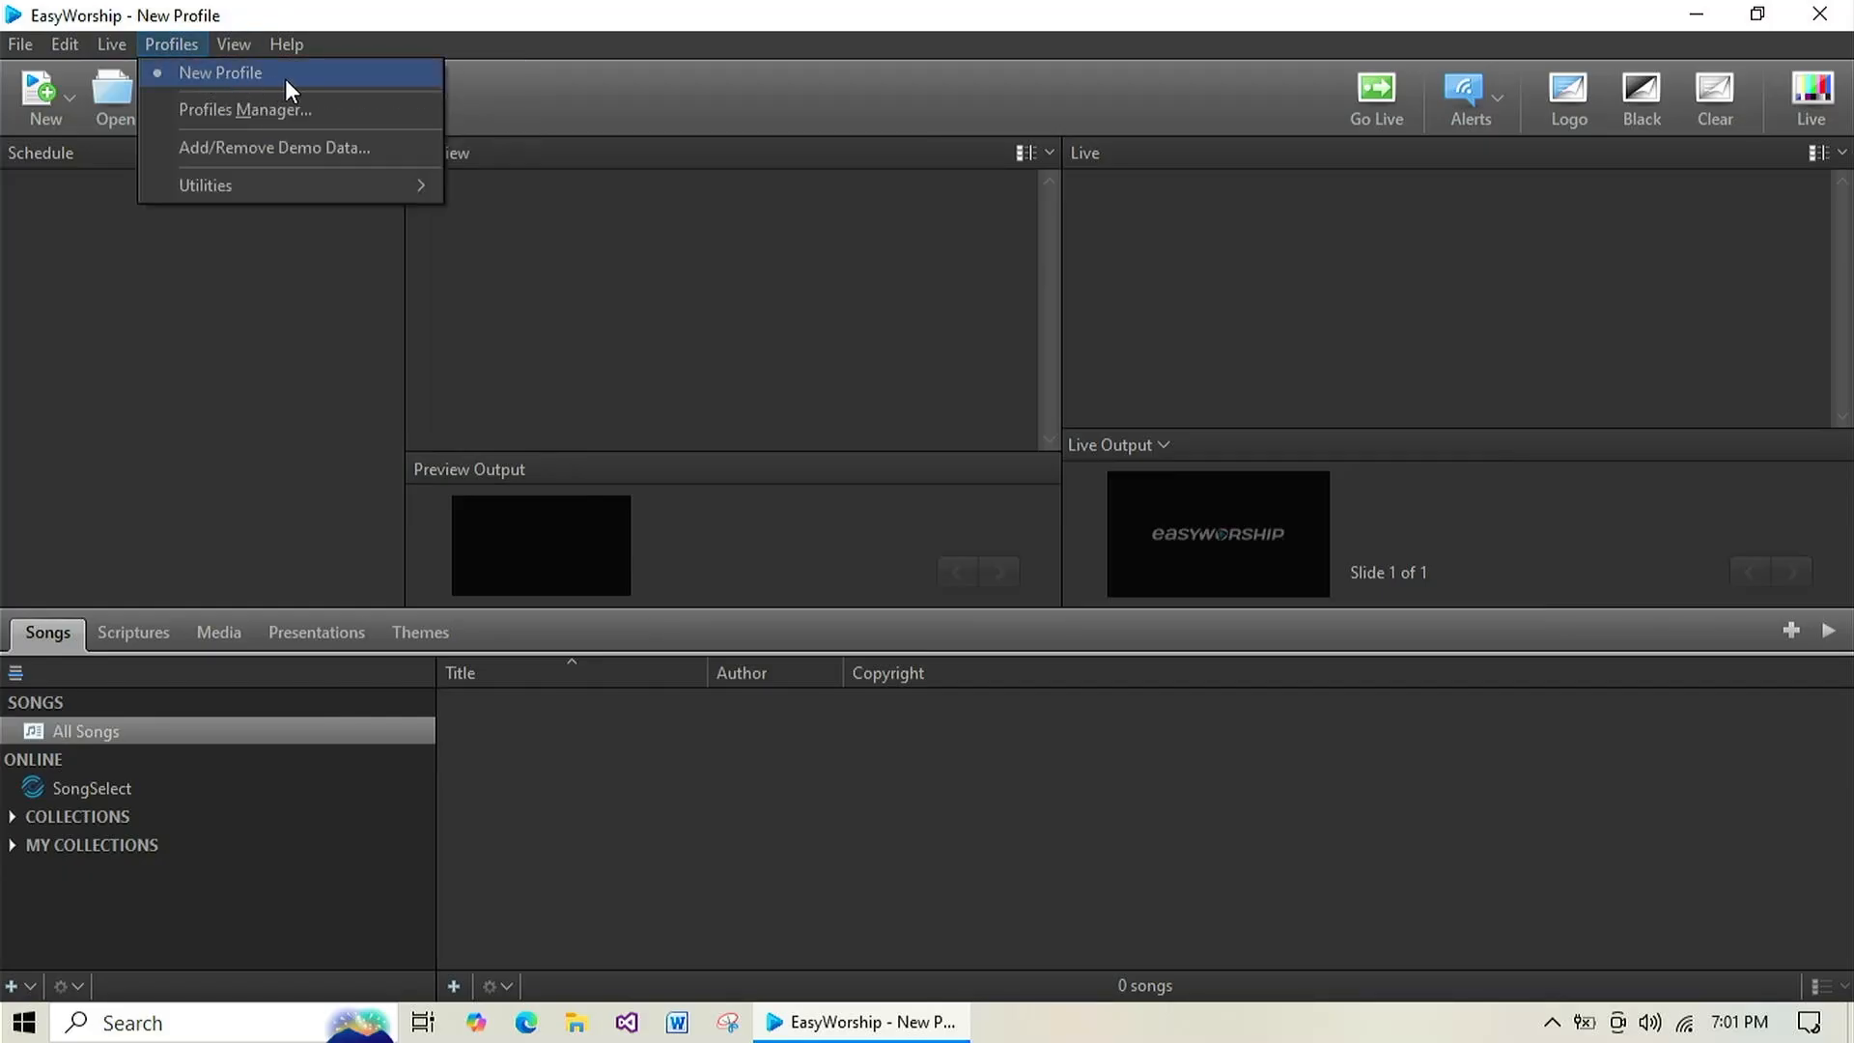
{"action": "left_click", "coordinate": [571, 44]}
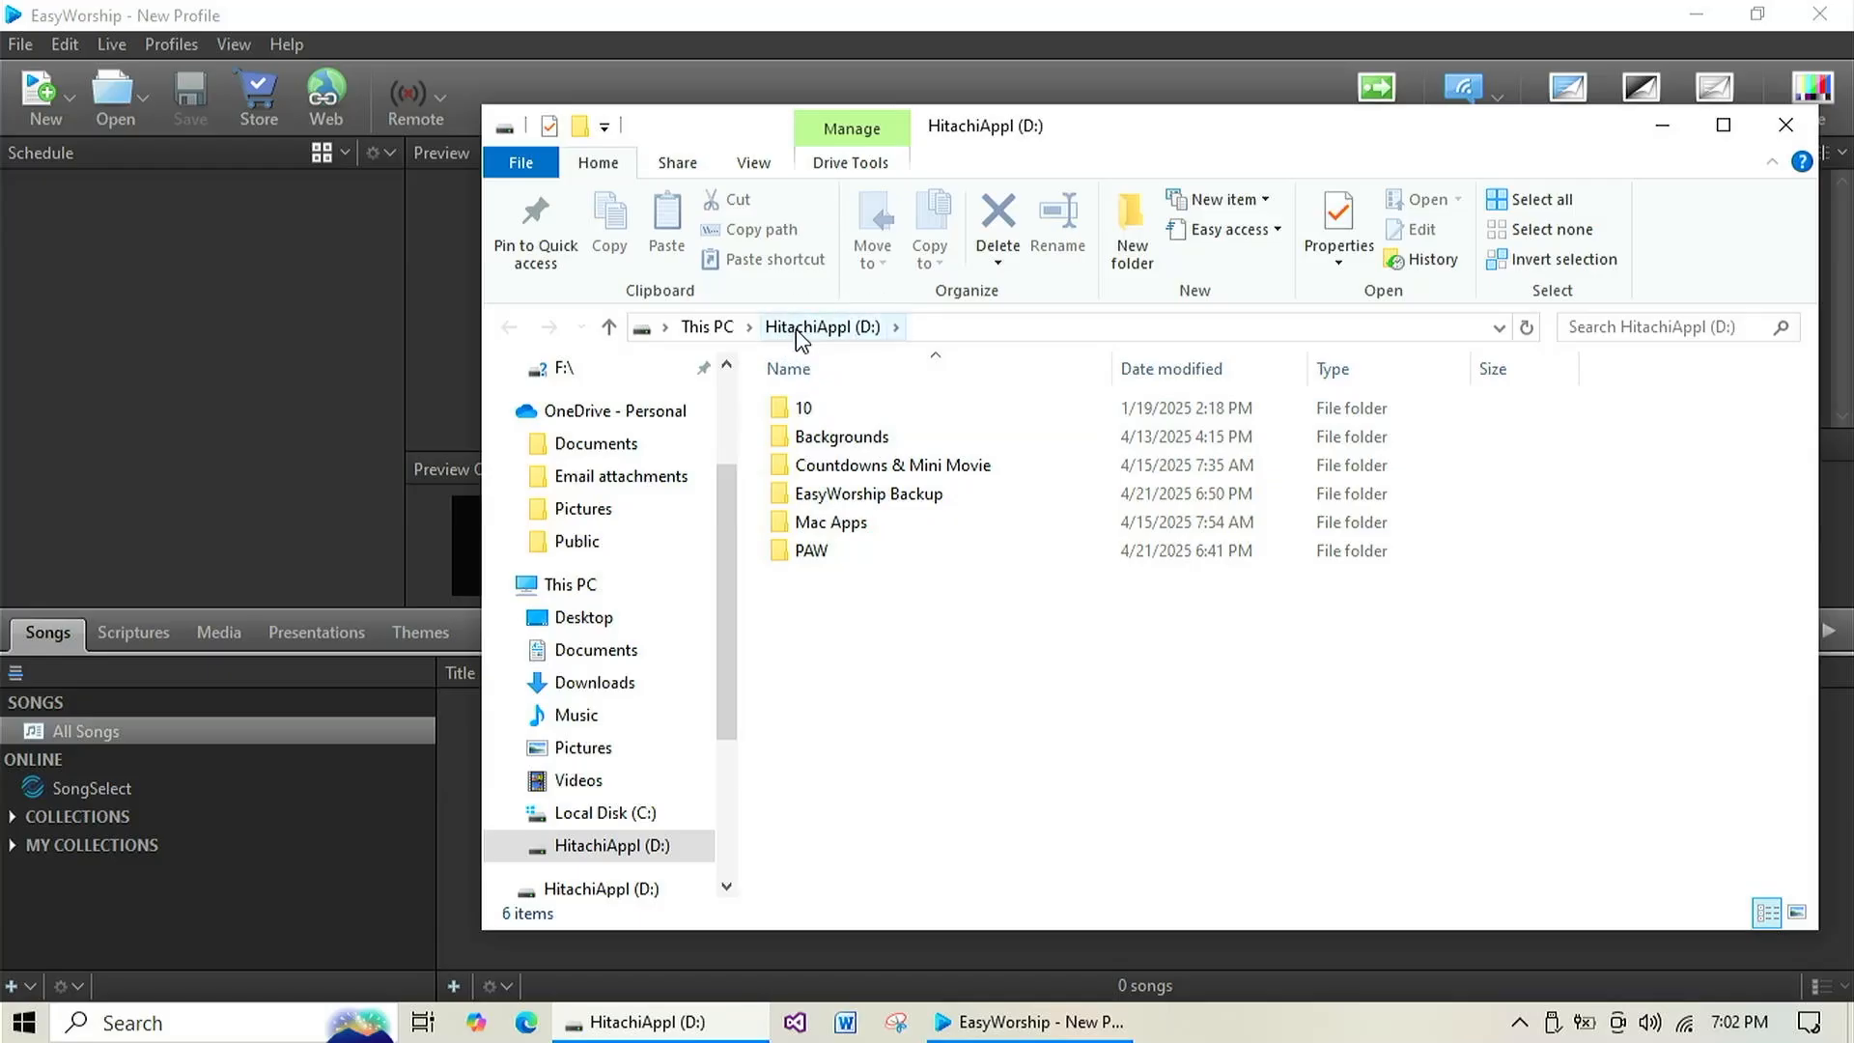
Open the EasyWorship Backup folder on HitachiAppl (D:) and close the running EasyWorship 7 program.
{"action": "left_click", "coordinate": [884, 507]}
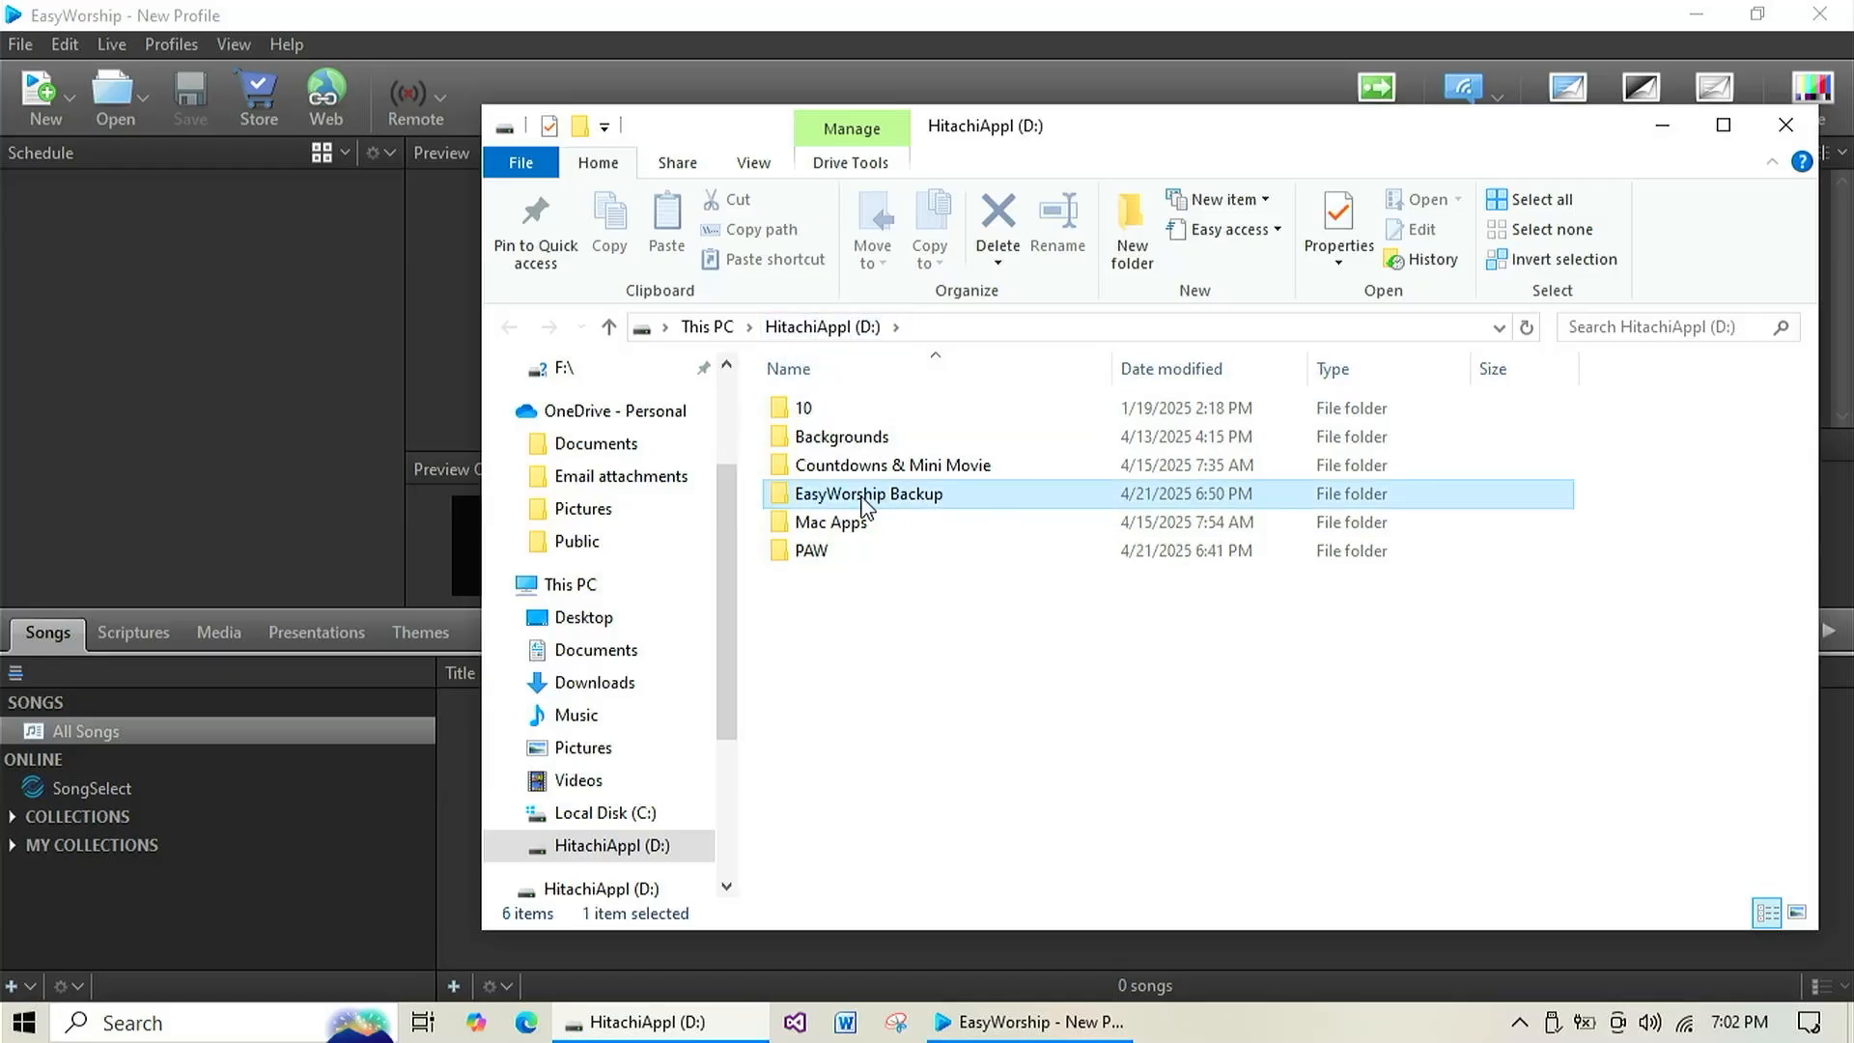
{"action": "double_click", "coordinate": [914, 507]}
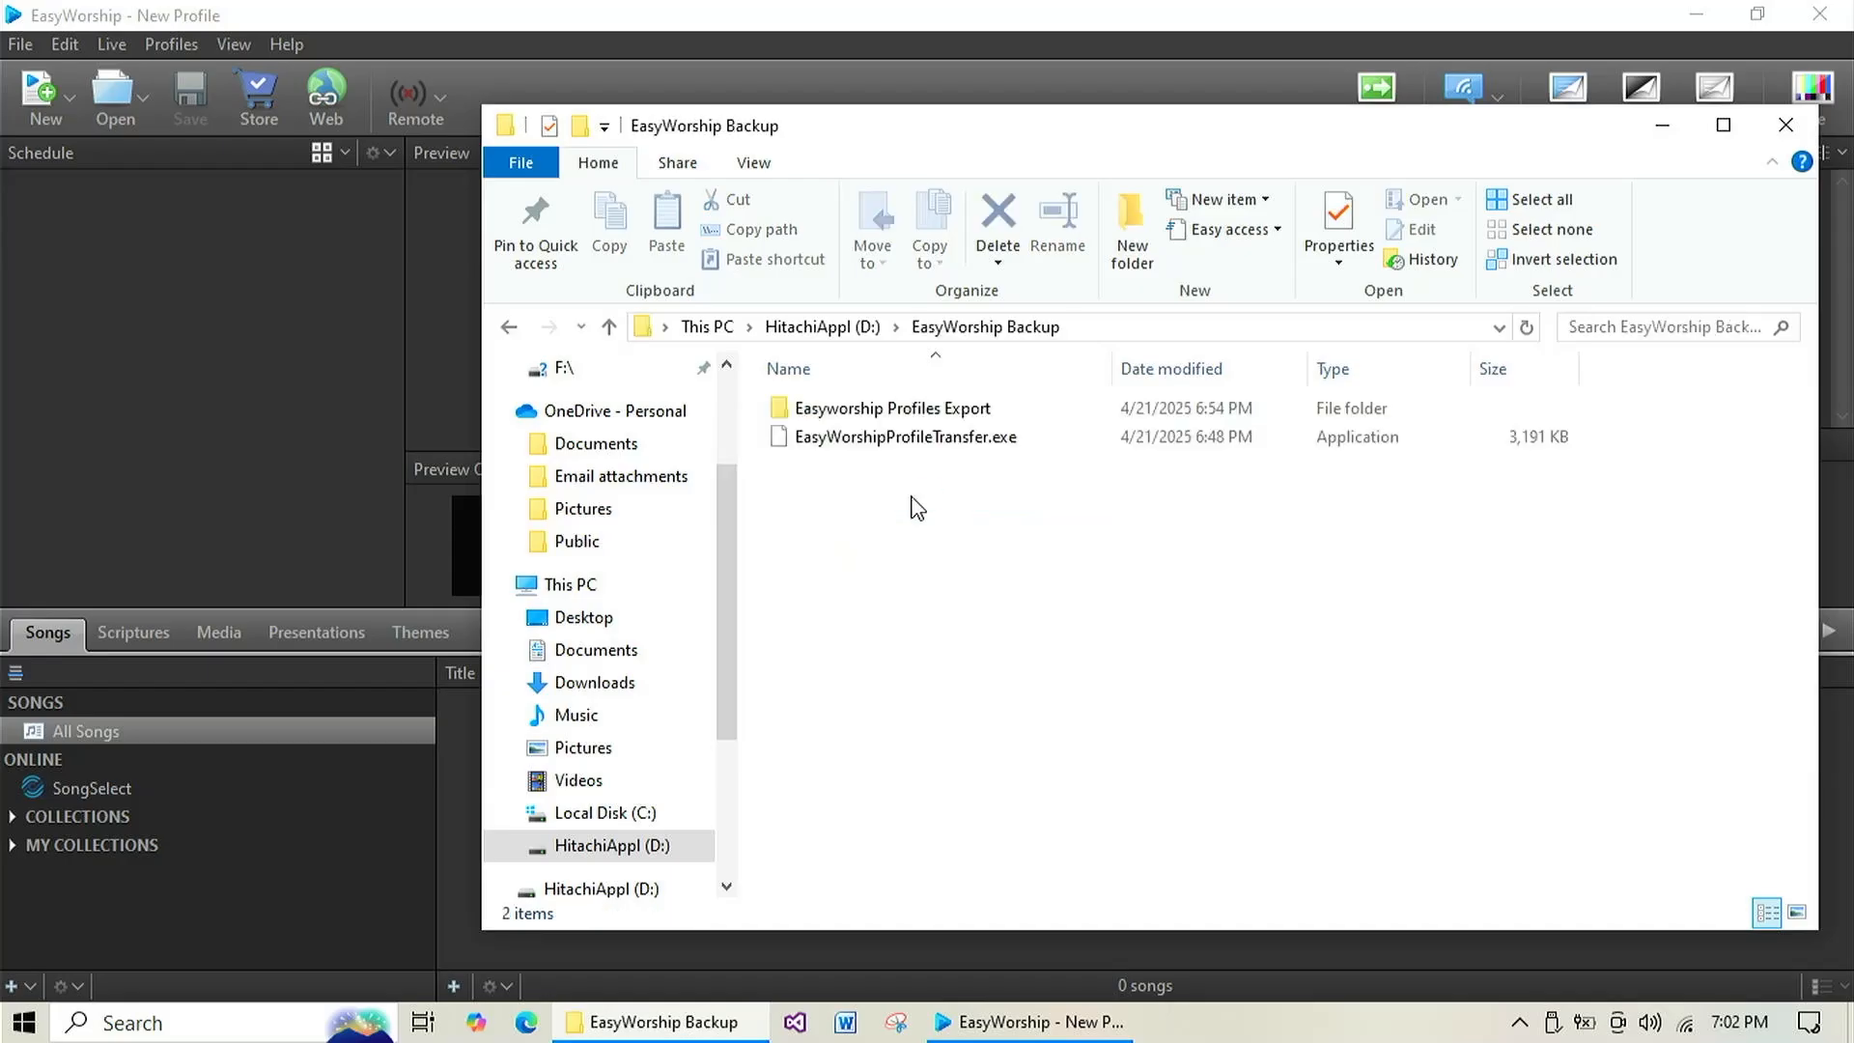
{"action": "left_click", "coordinate": [1844, 11]}
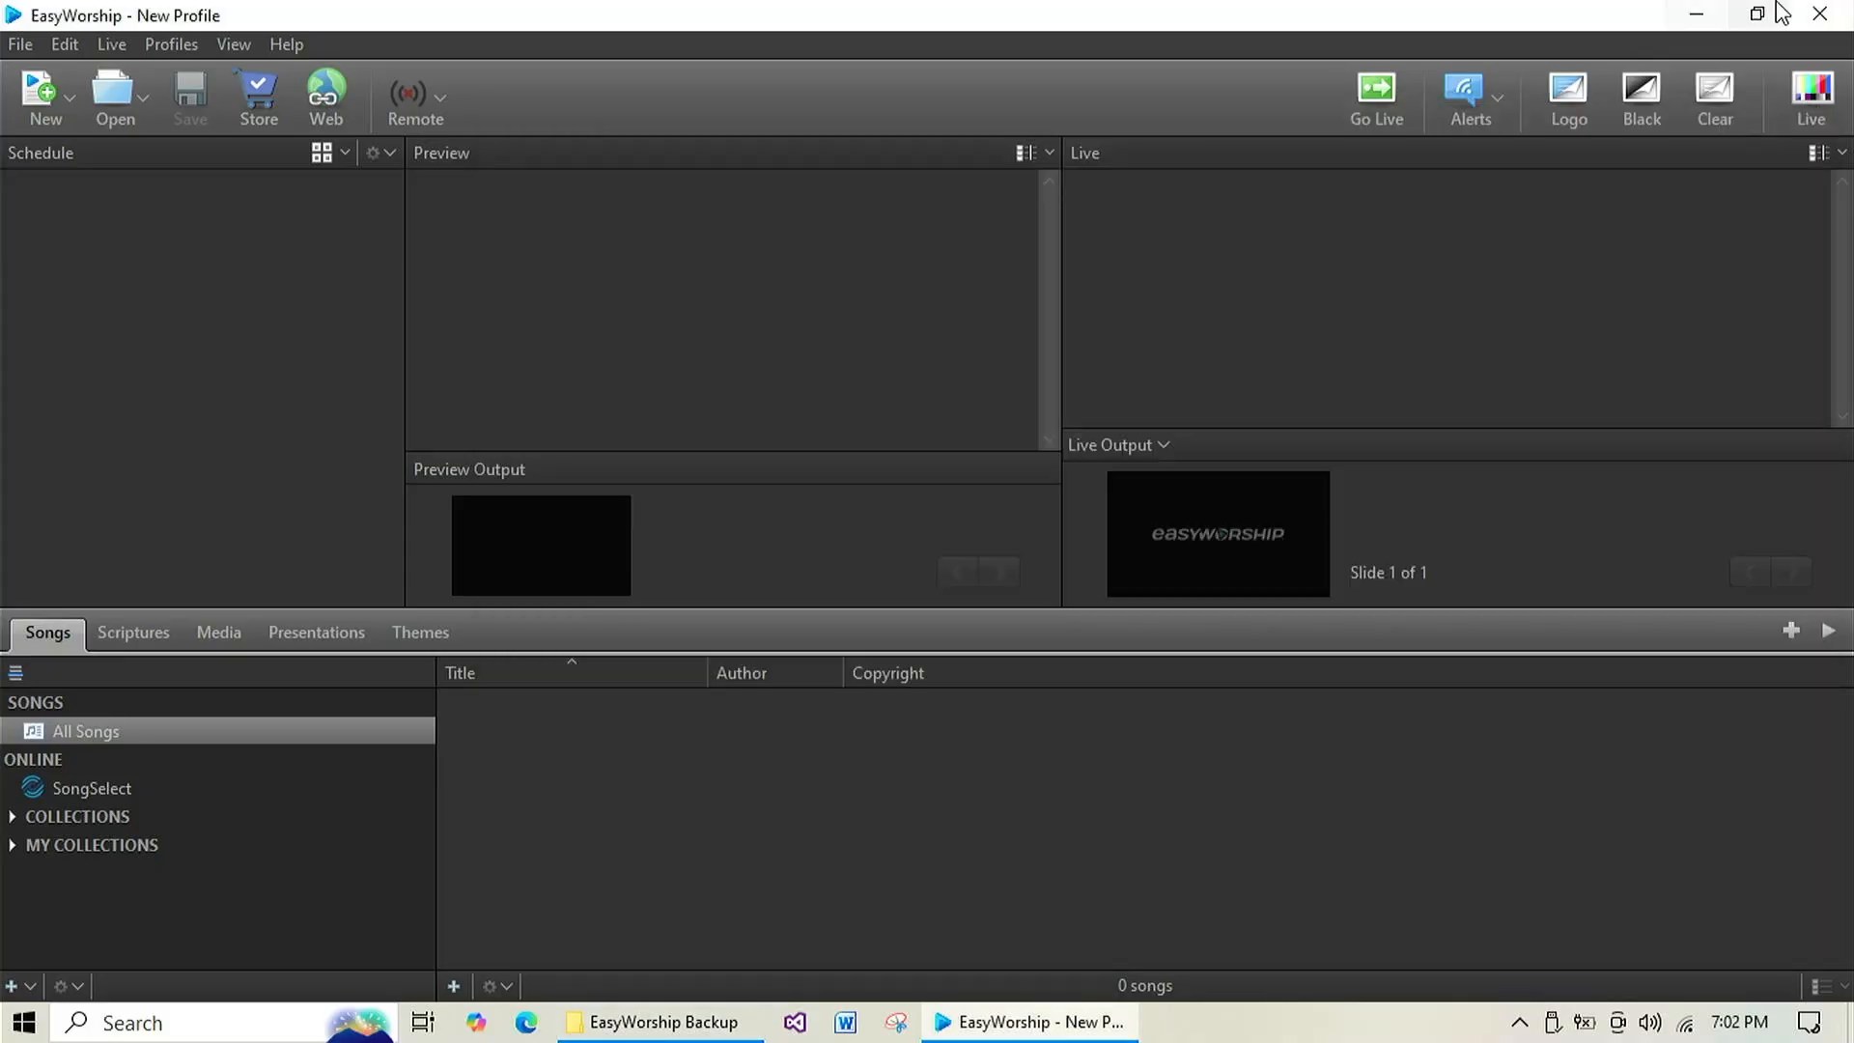
{"action": "left_click", "coordinate": [1844, 12]}
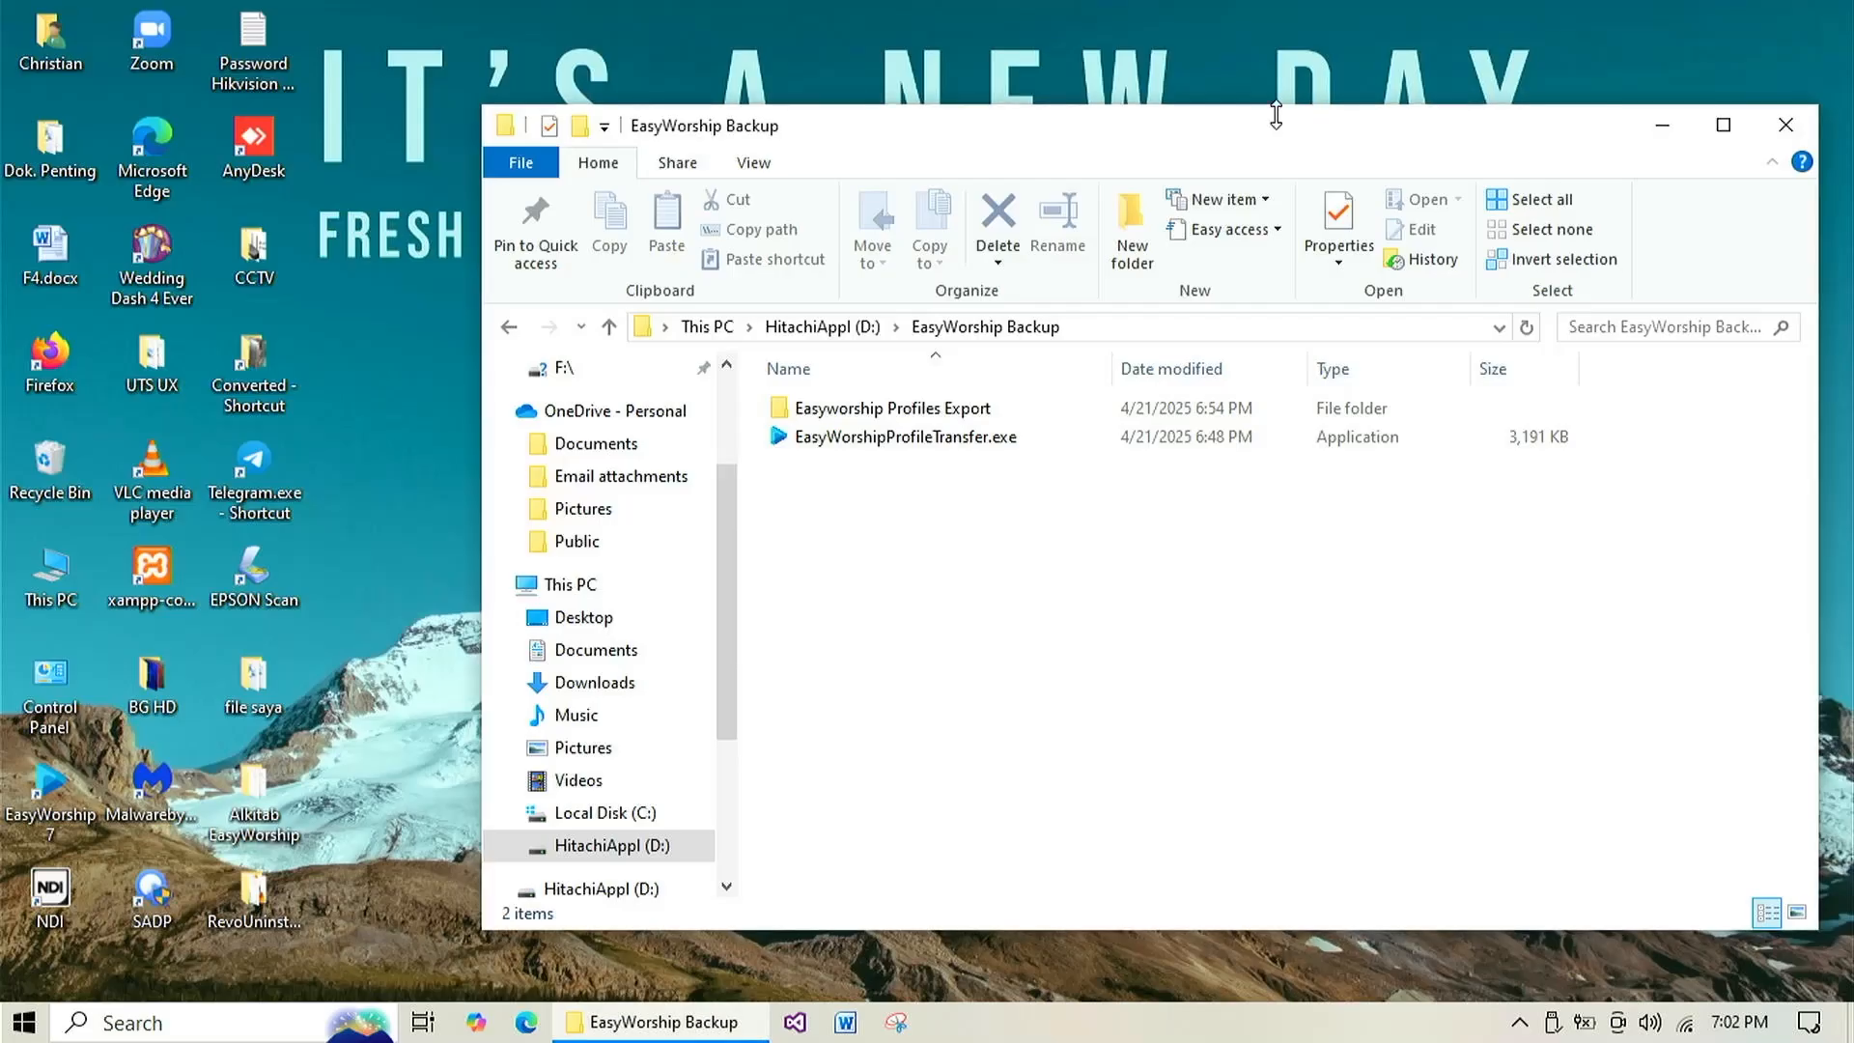
Launch EasyWorshipProfileTransfer.exe from the backup folder and choose to import profiles into EasyWorship.
{"action": "left_click_drag", "start_coordinate": [1270, 122], "coordinate": [1112, 105]}
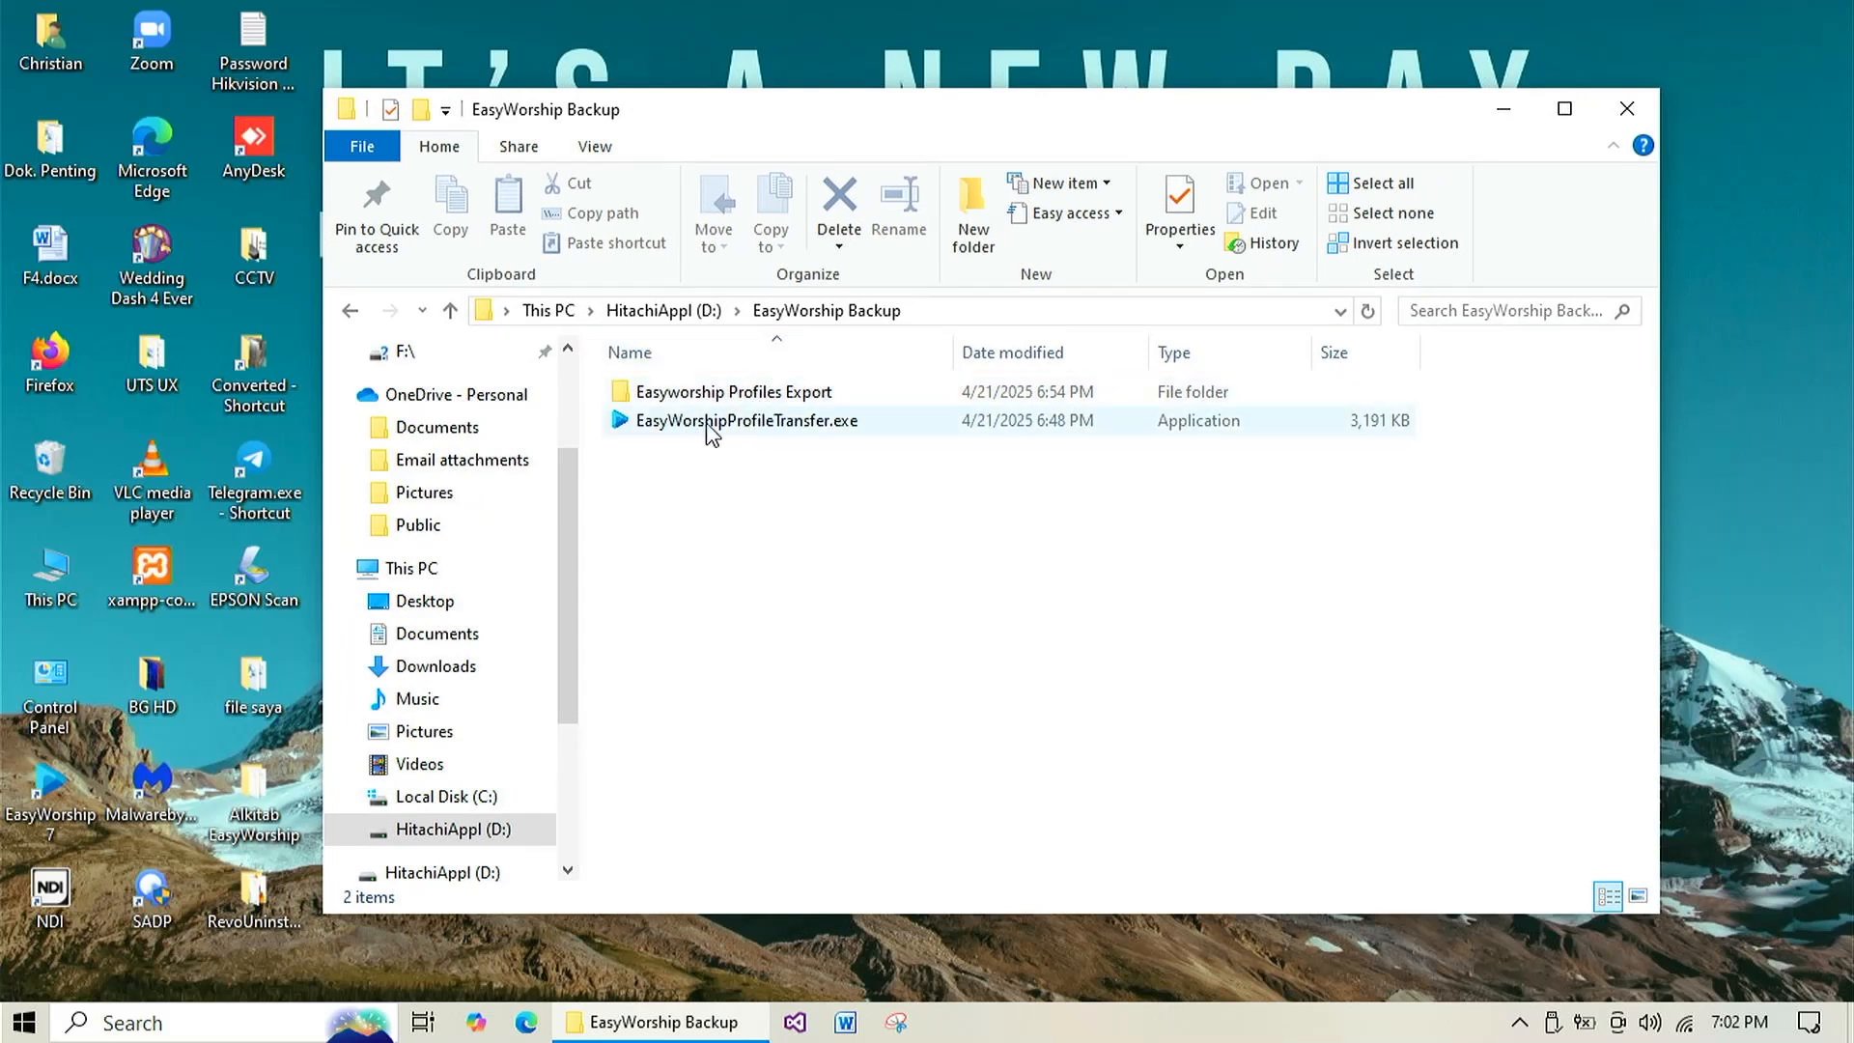
{"action": "double_click", "coordinate": [801, 422]}
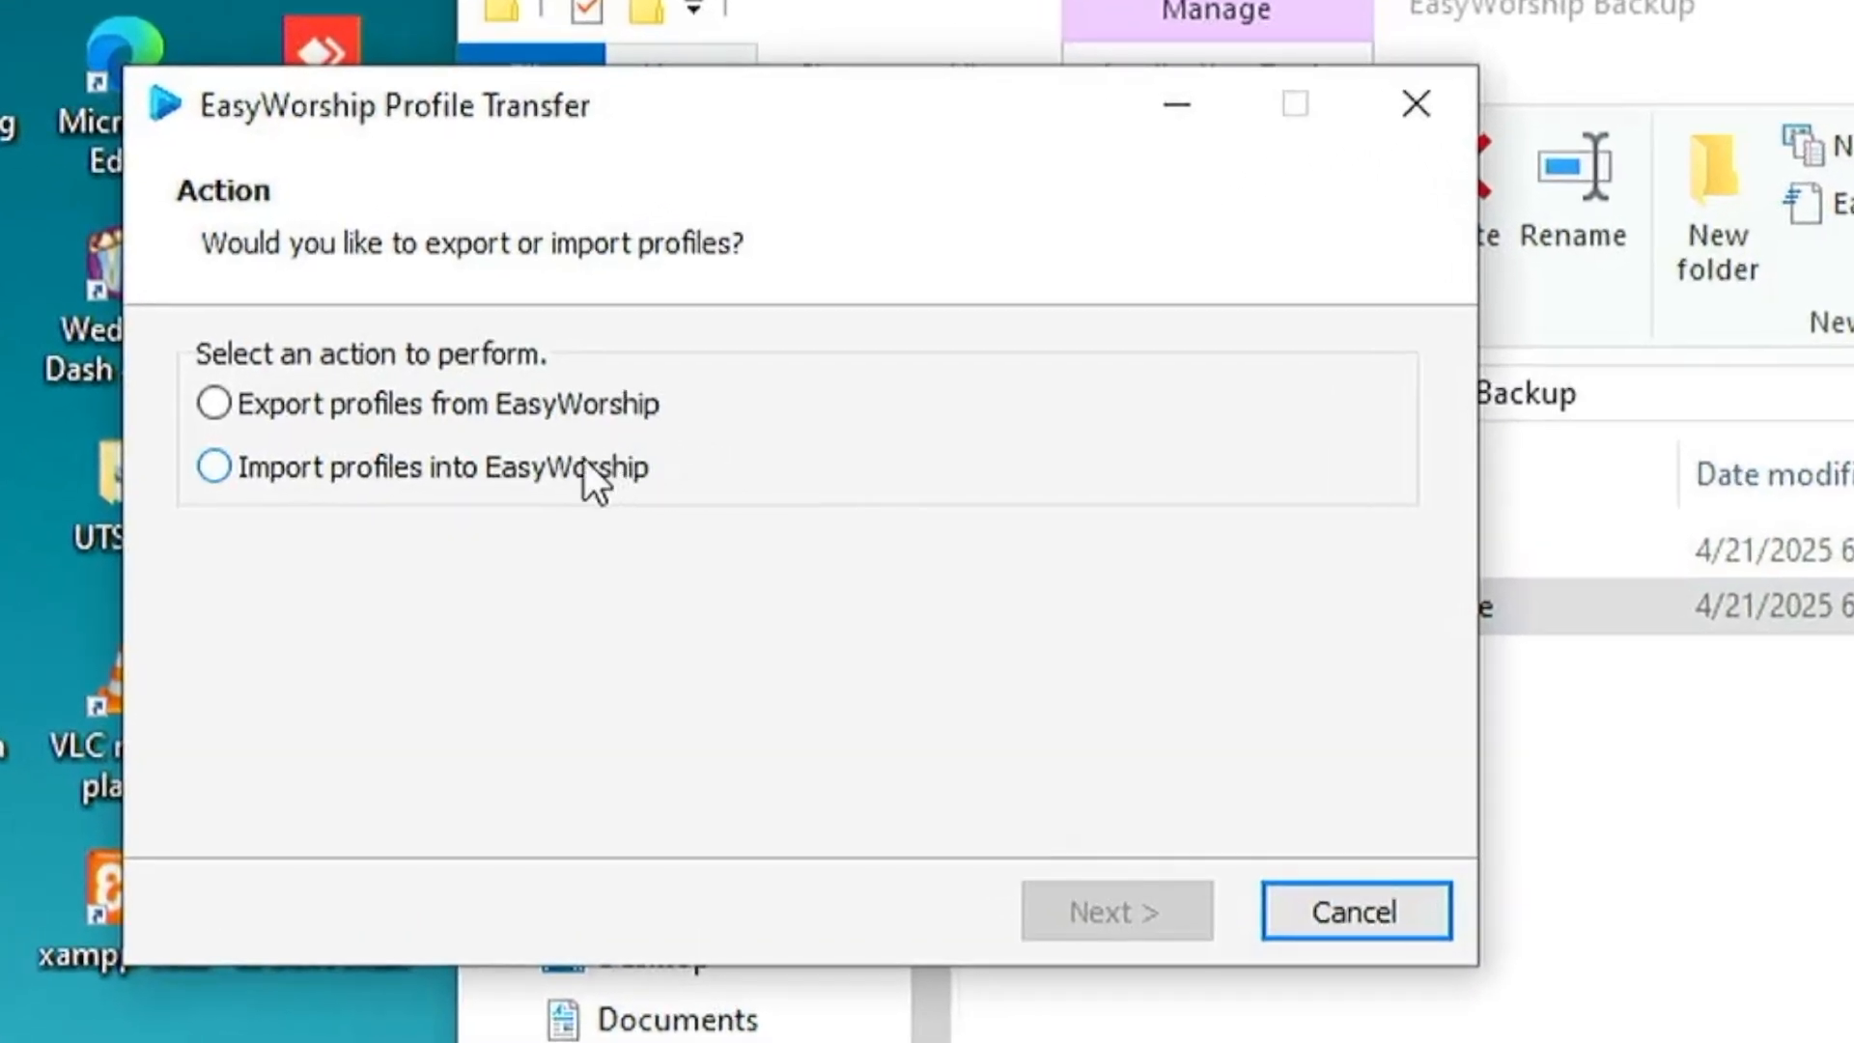
{"action": "left_click", "coordinate": [573, 461]}
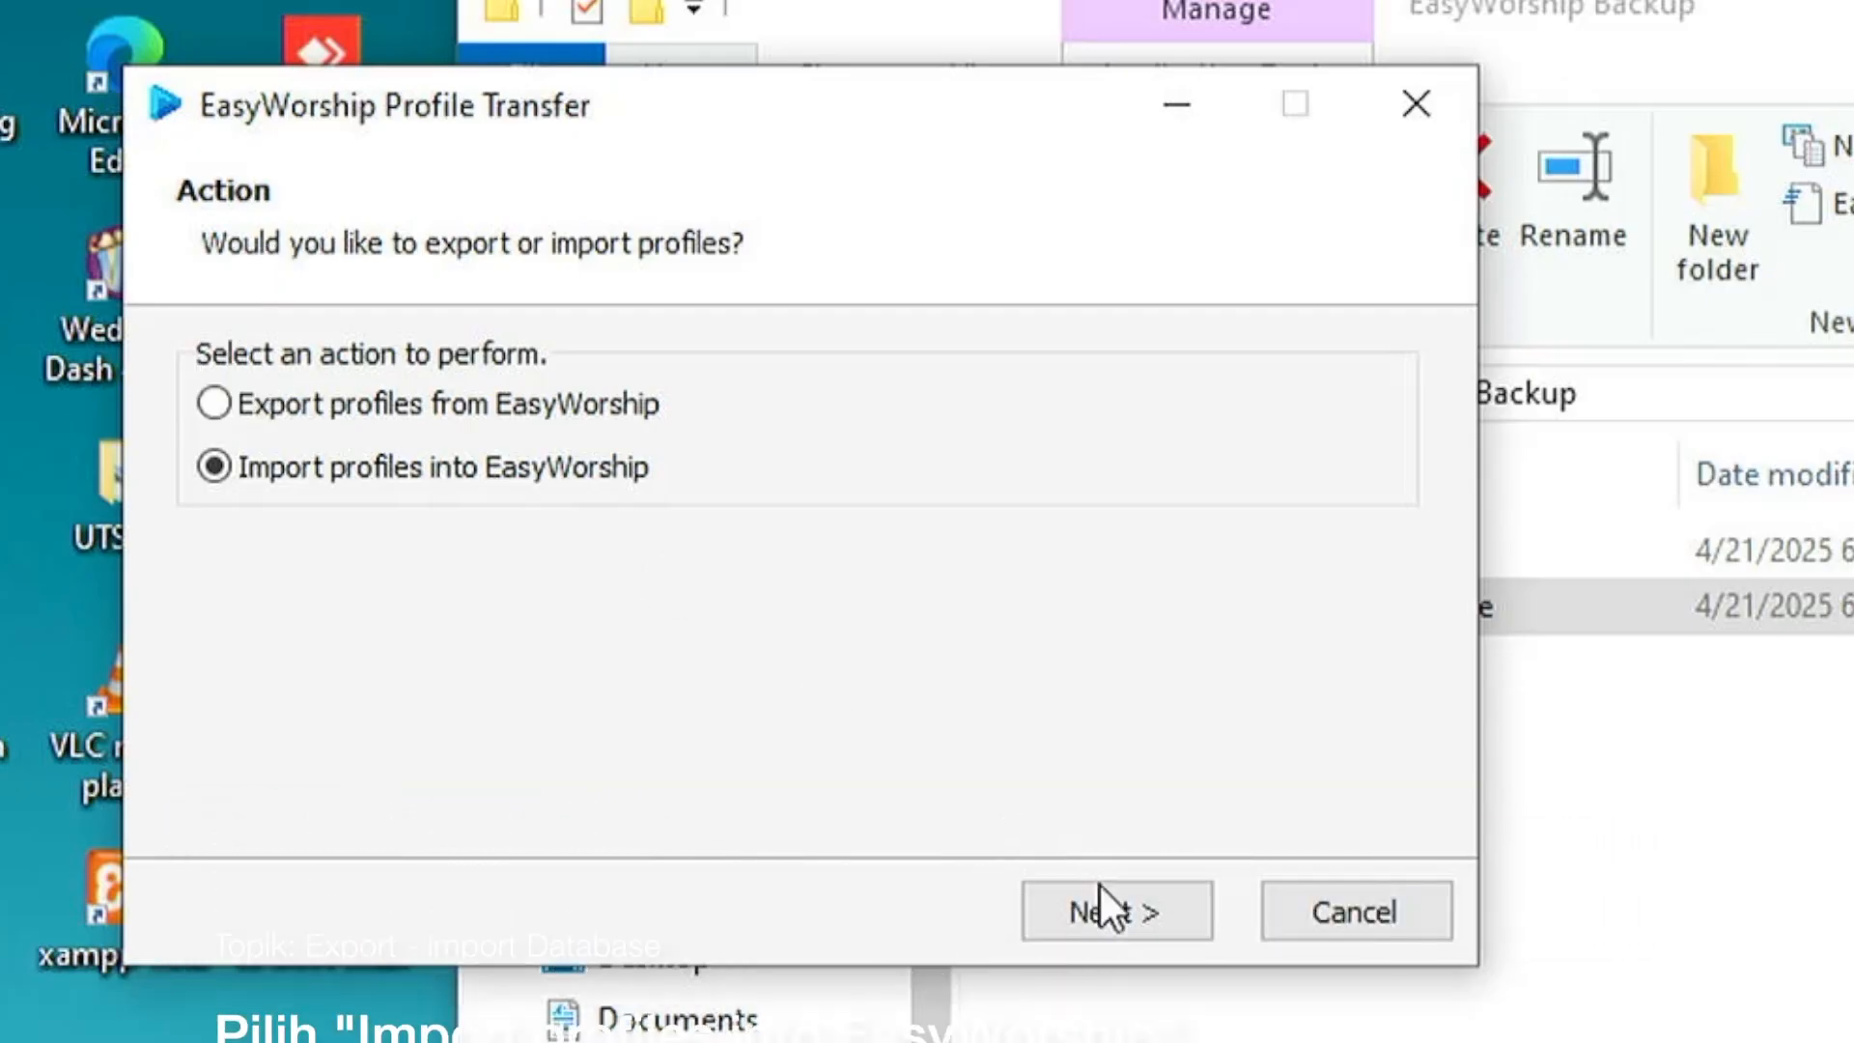
{"action": "left_click", "coordinate": [1116, 904]}
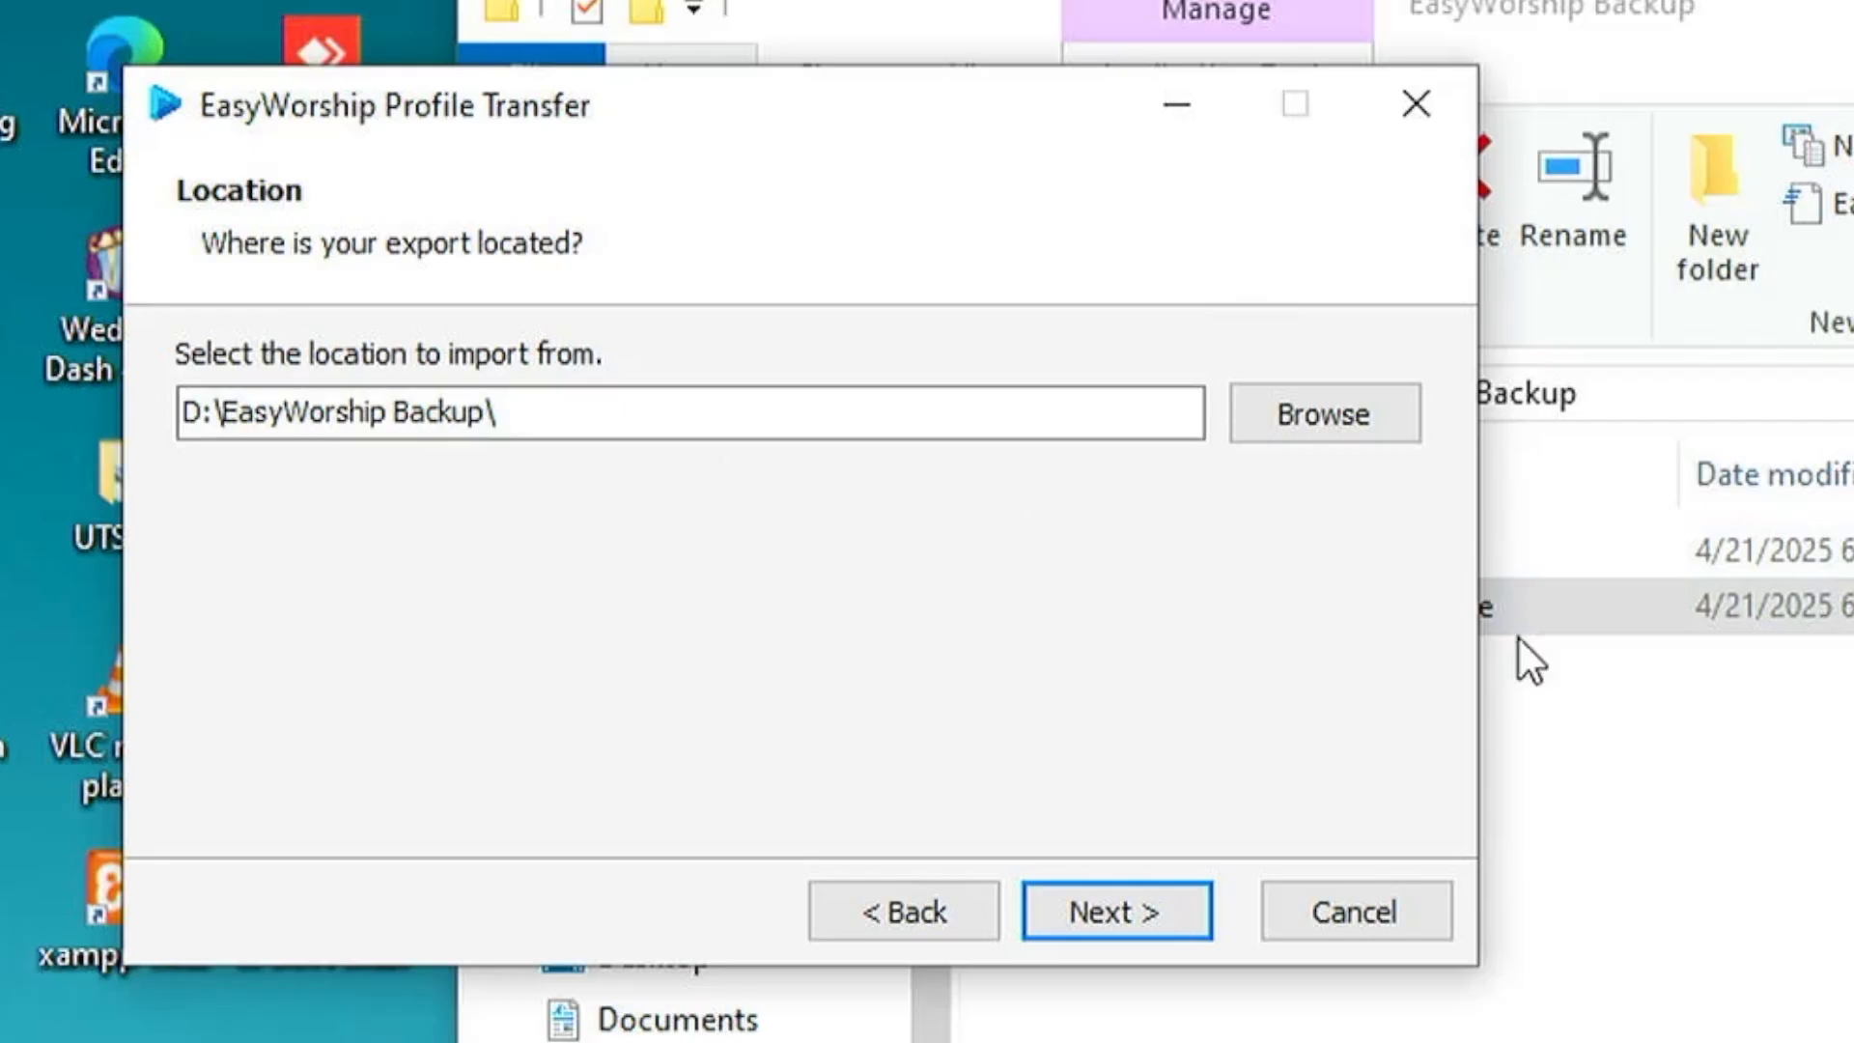
Check the backup folder's path and accept D:\EasyWorship Backup\ as the location to import from.
{"action": "left_click", "coordinate": [1729, 642]}
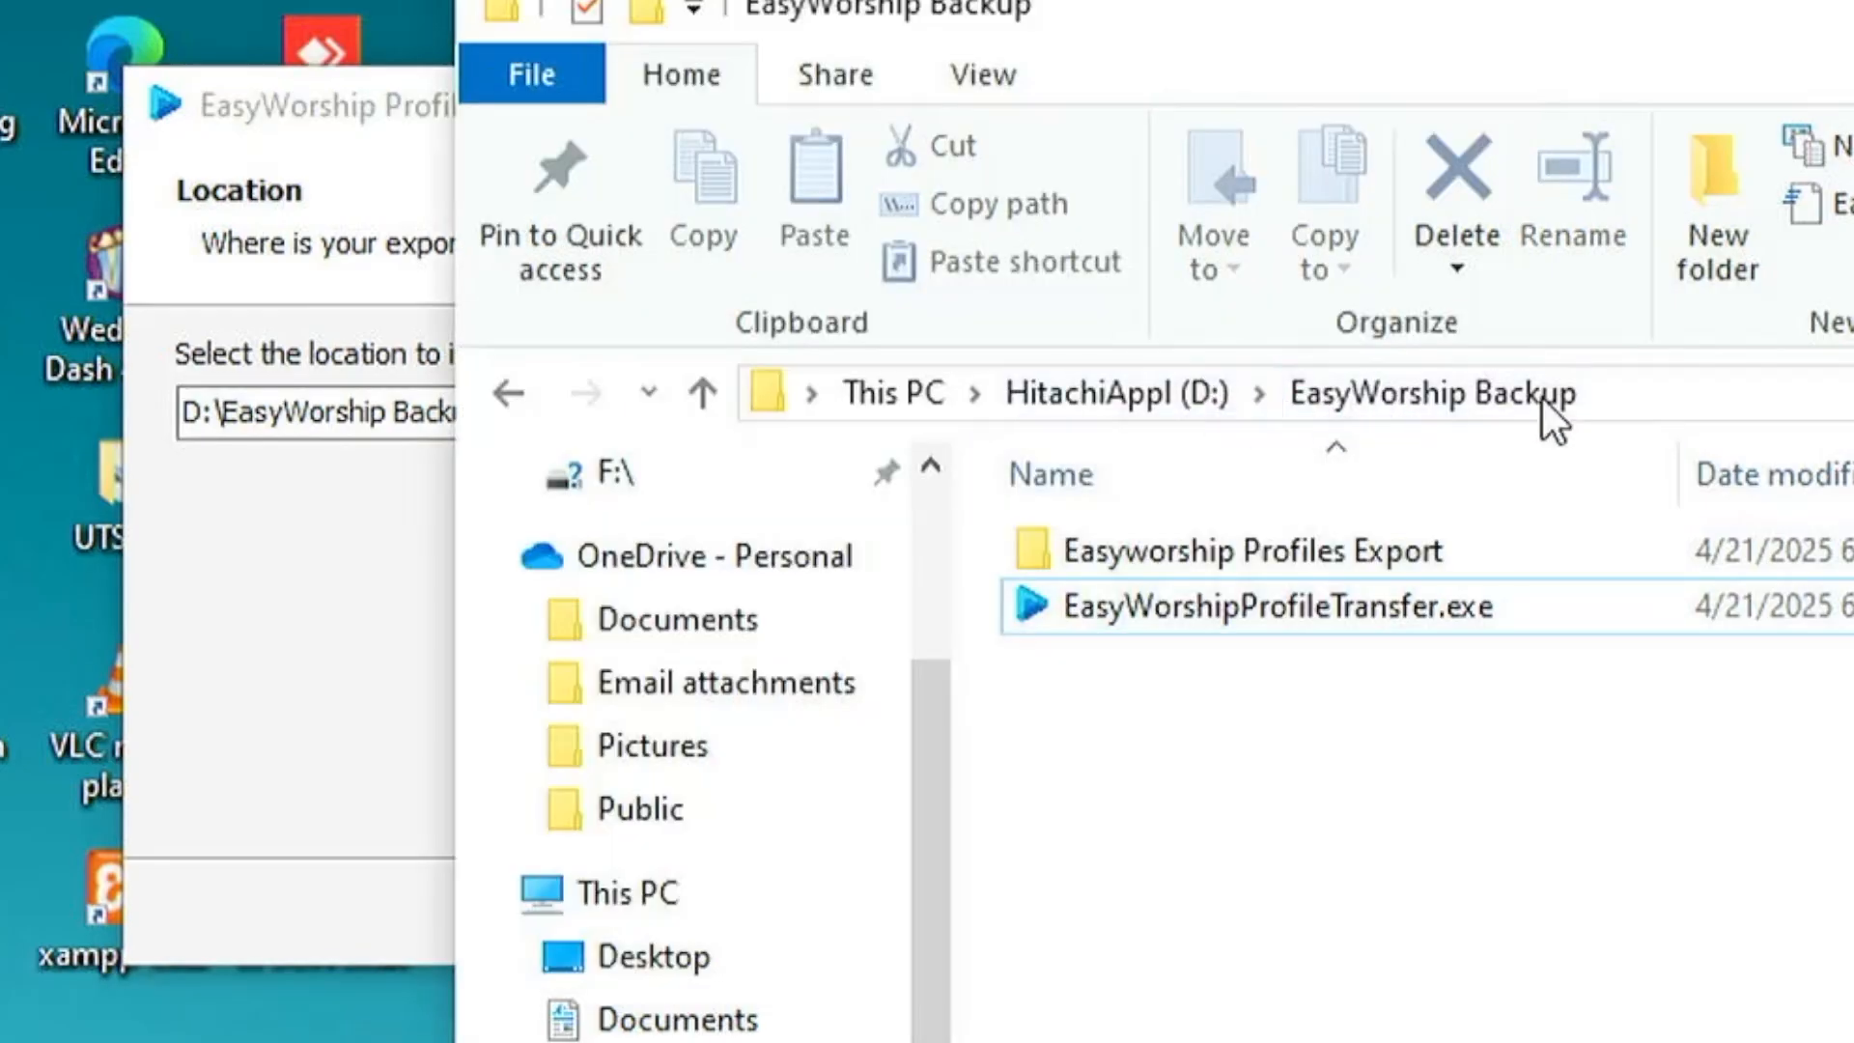
{"action": "left_click", "coordinate": [389, 601]}
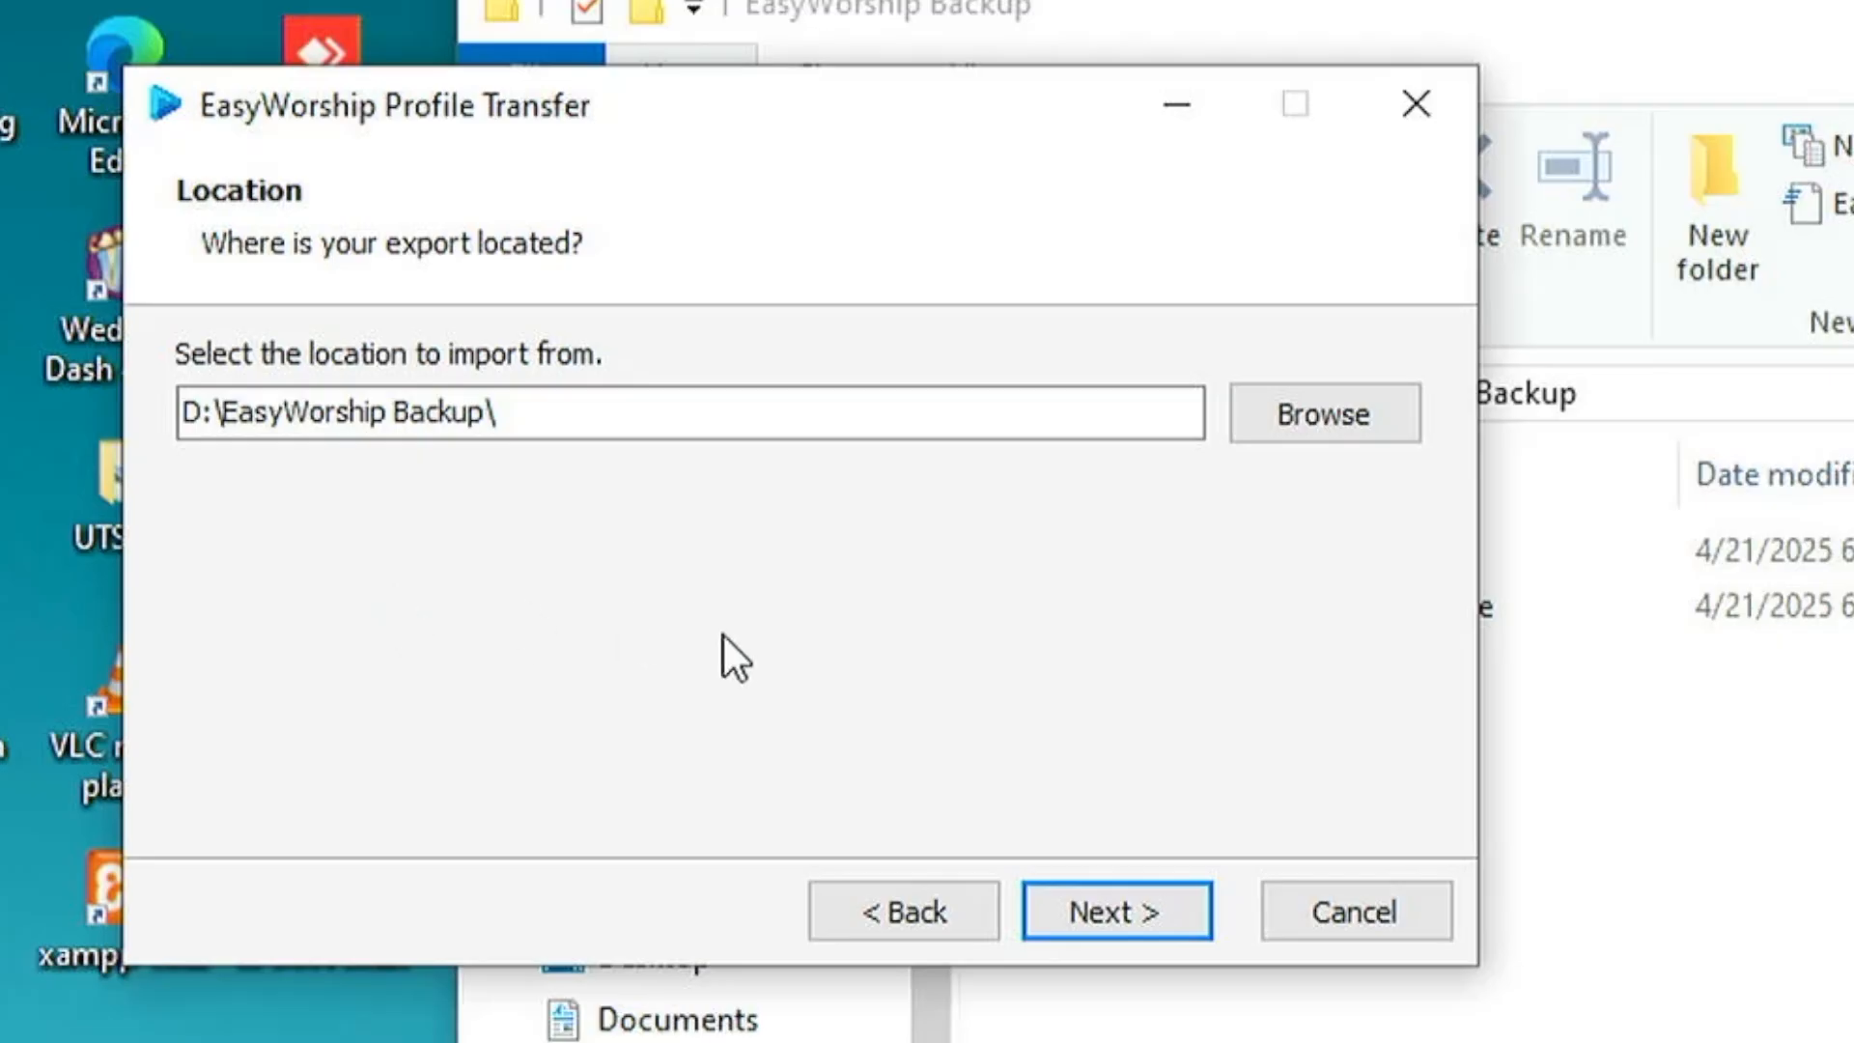
{"action": "left_click", "coordinate": [1165, 919]}
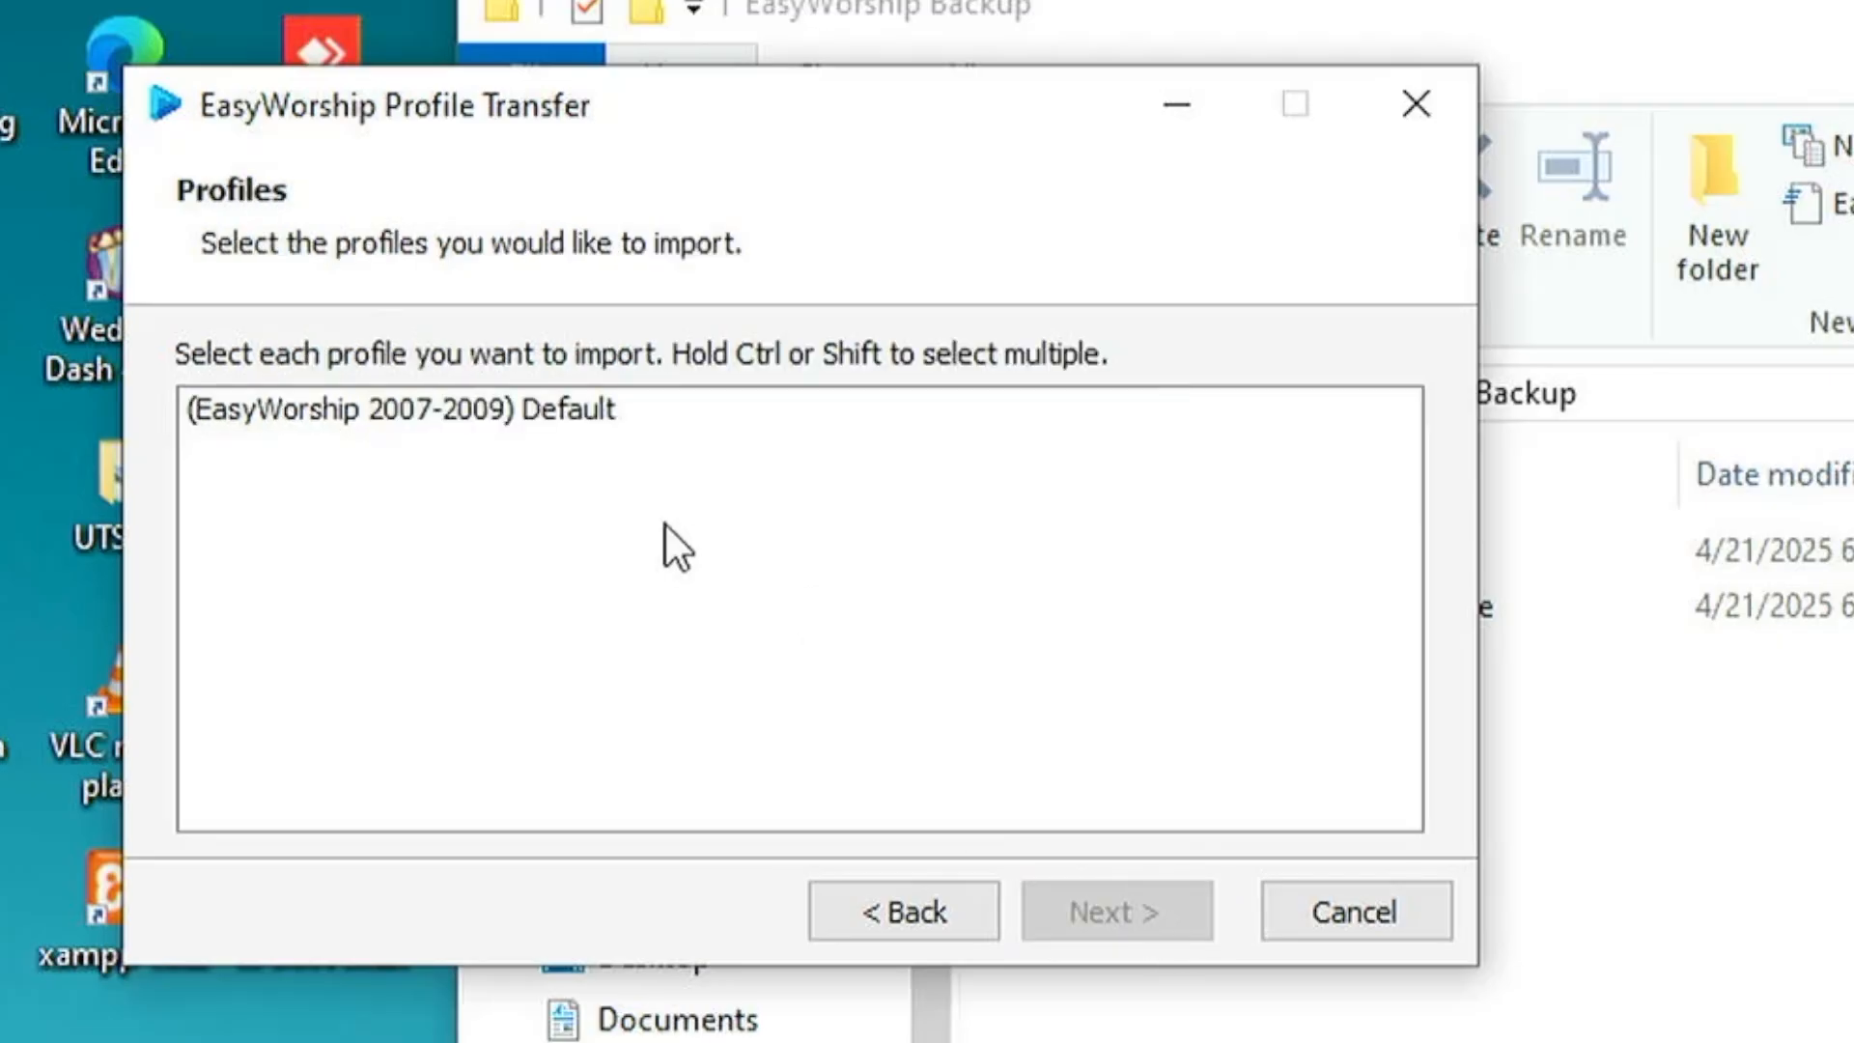
Select the (EasyWorship 2007-2009) Default profile for import, keeping the default save location and including resources.
{"action": "left_click", "coordinate": [365, 409]}
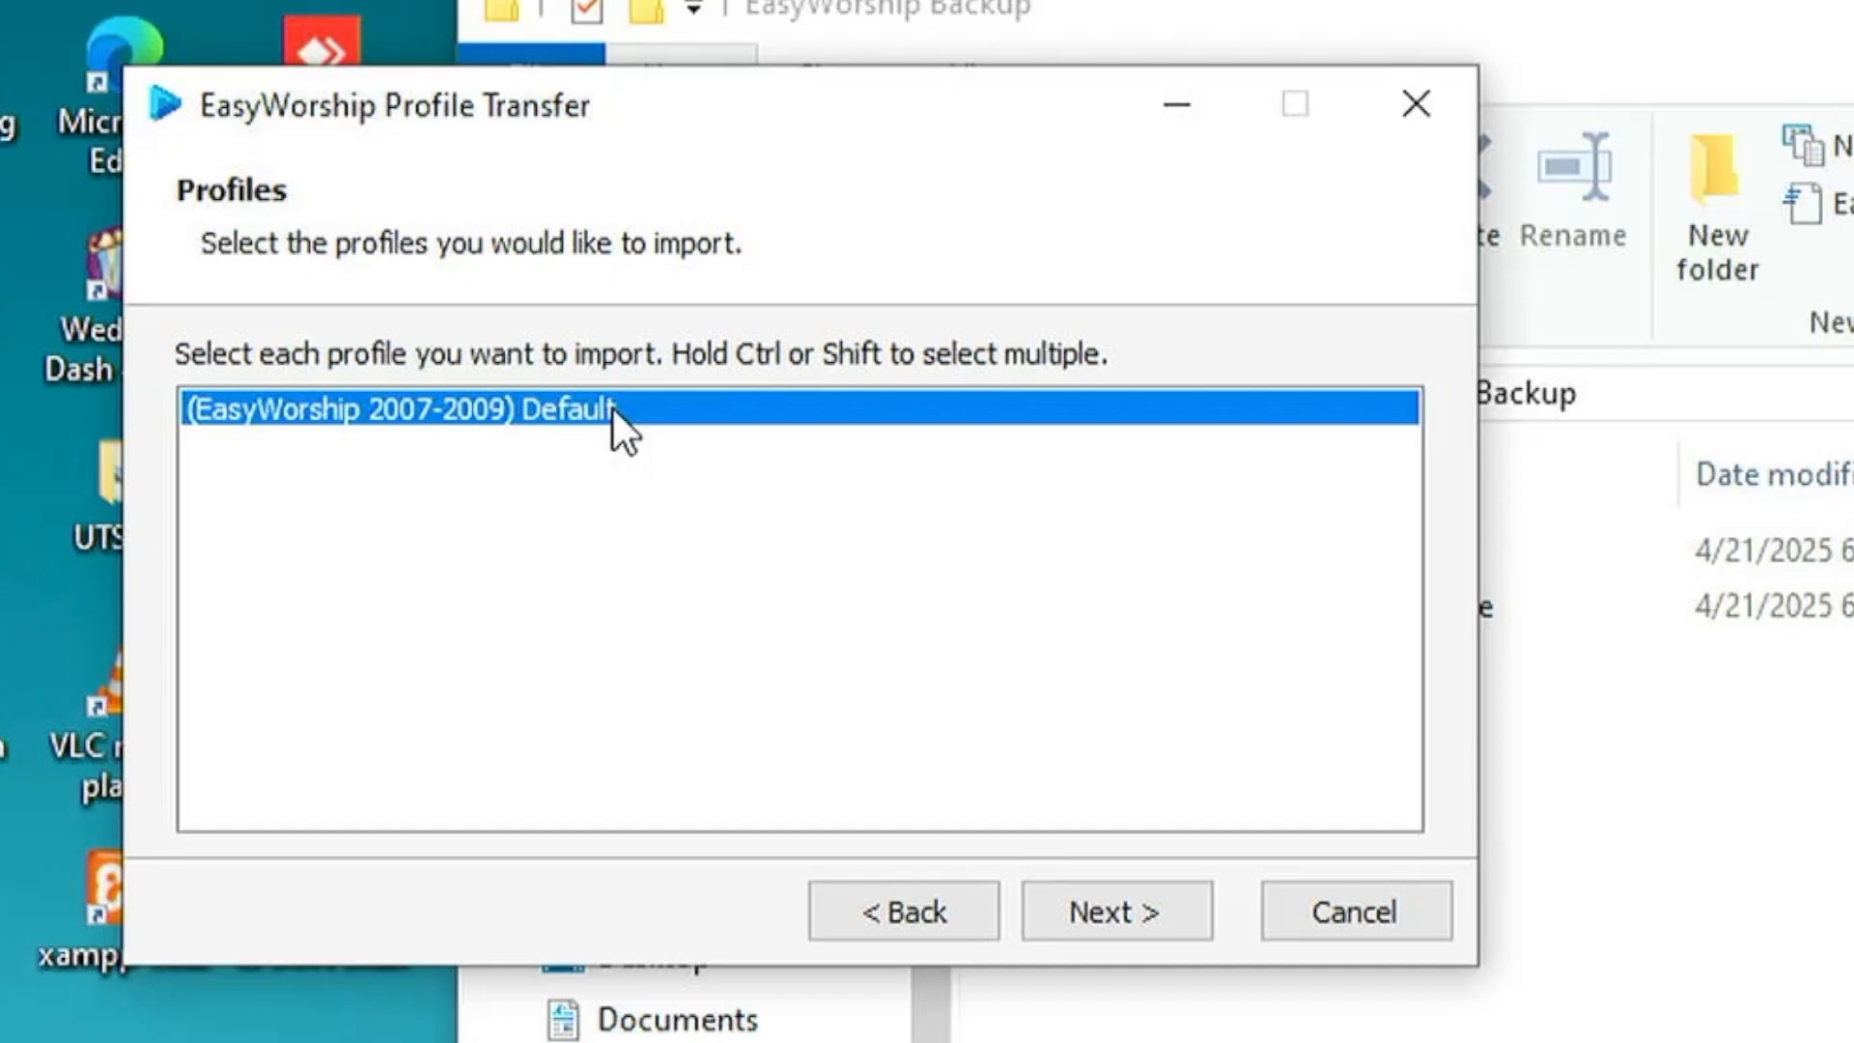
{"action": "left_click", "coordinate": [1151, 920]}
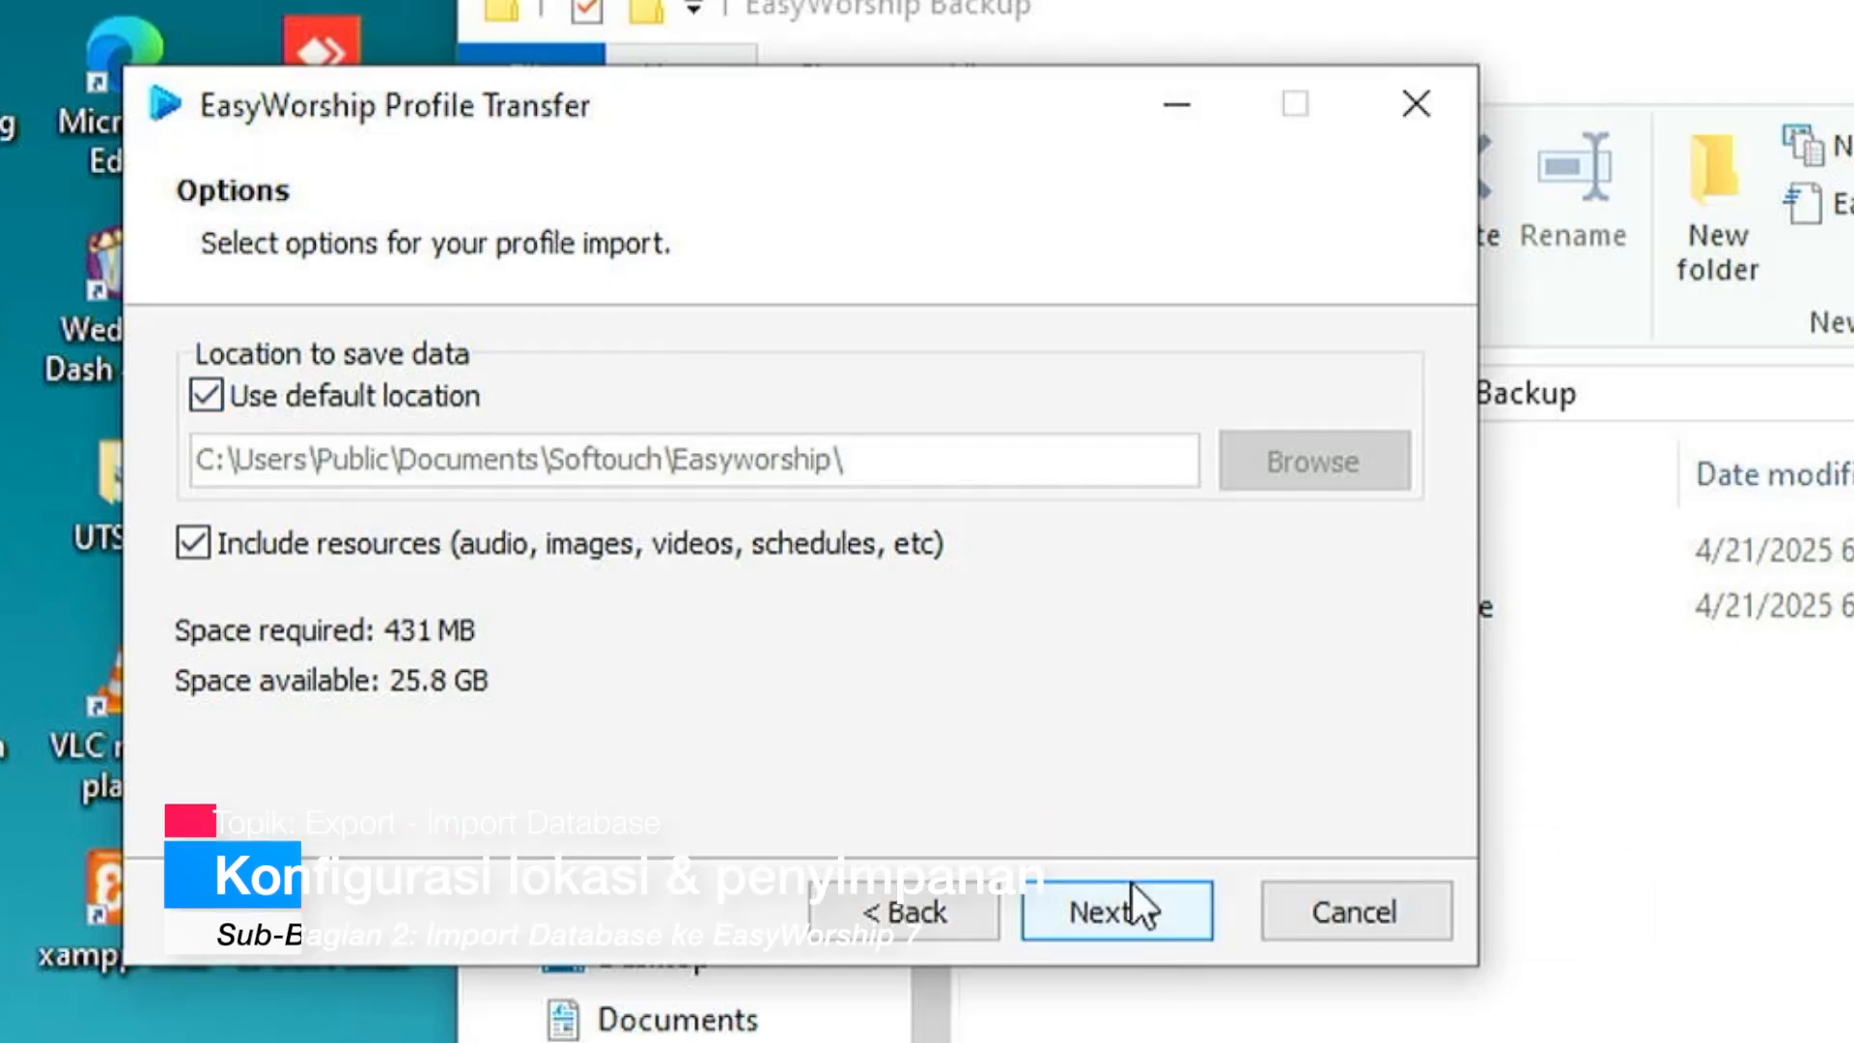
{"action": "left_click", "coordinate": [1149, 922]}
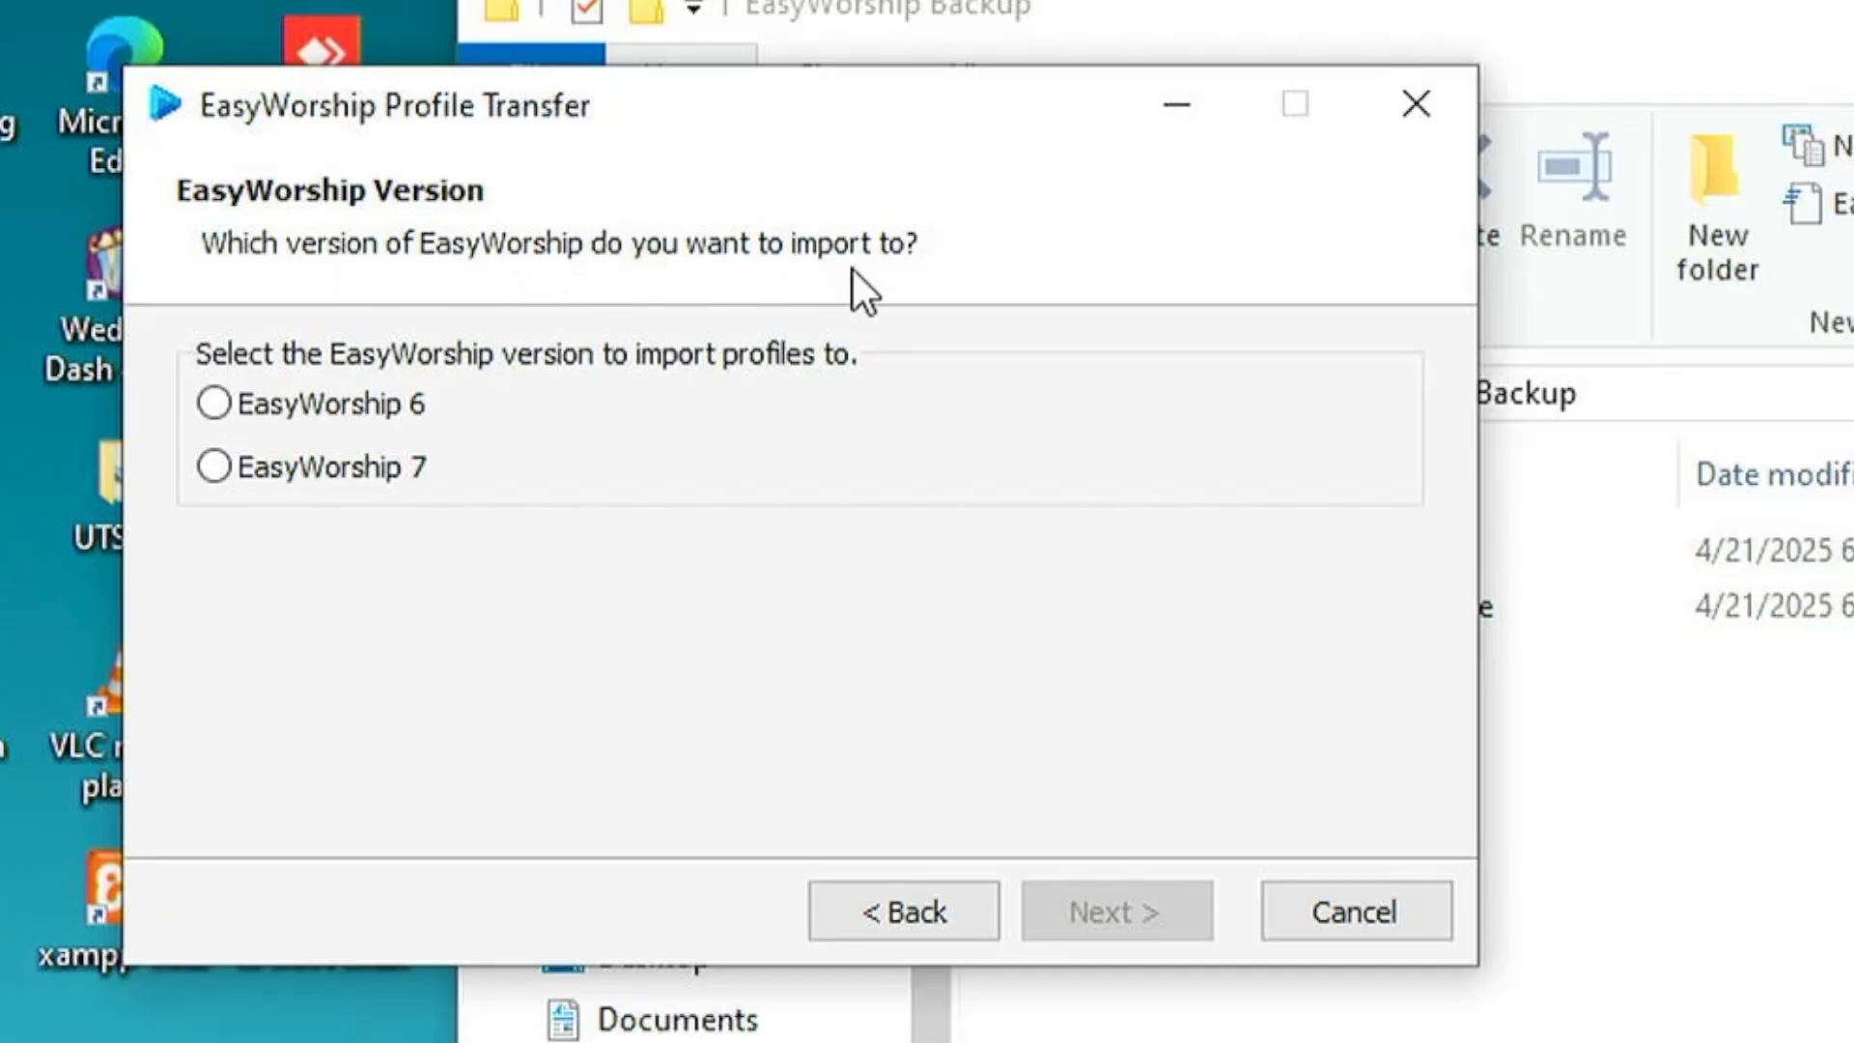
Choose EasyWorship 7 as the version to import to, run the profile import and close the transfer wizard.
{"action": "left_click", "coordinate": [323, 460]}
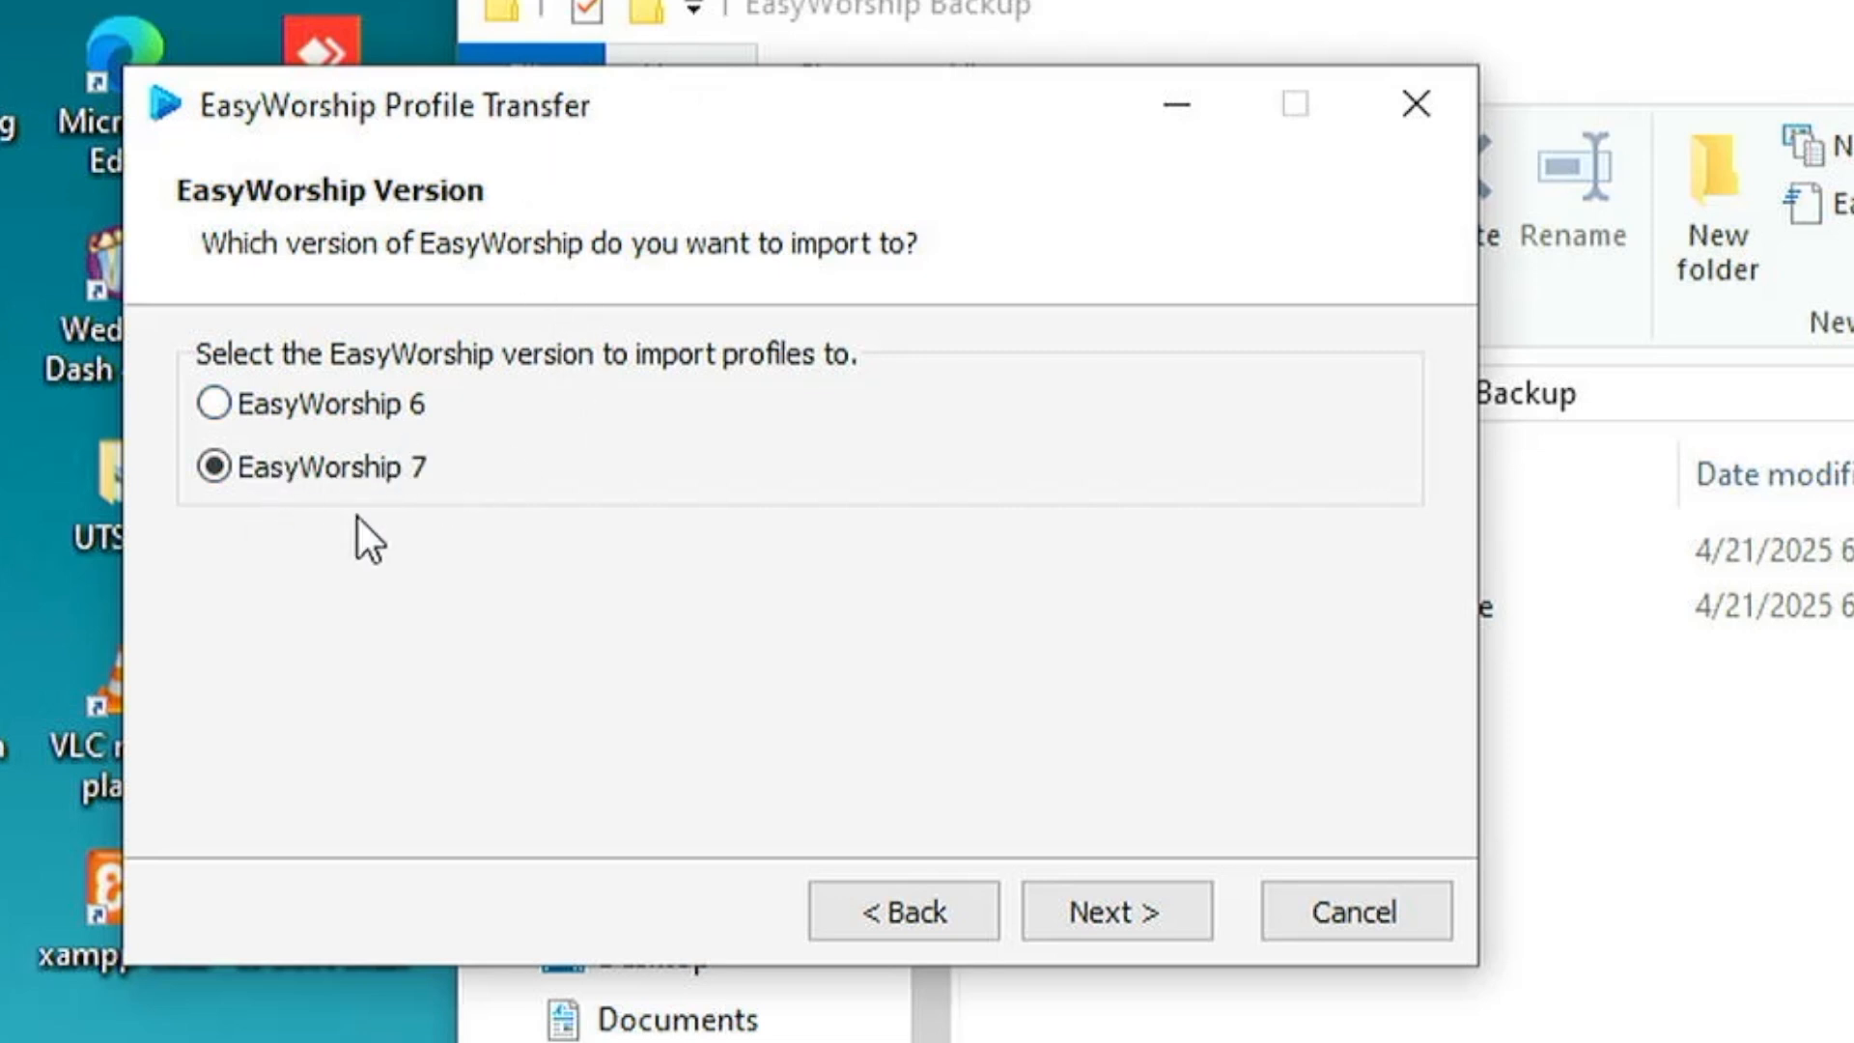
{"action": "left_click", "coordinate": [1134, 911]}
{"action": "left_click", "coordinate": [1133, 912]}
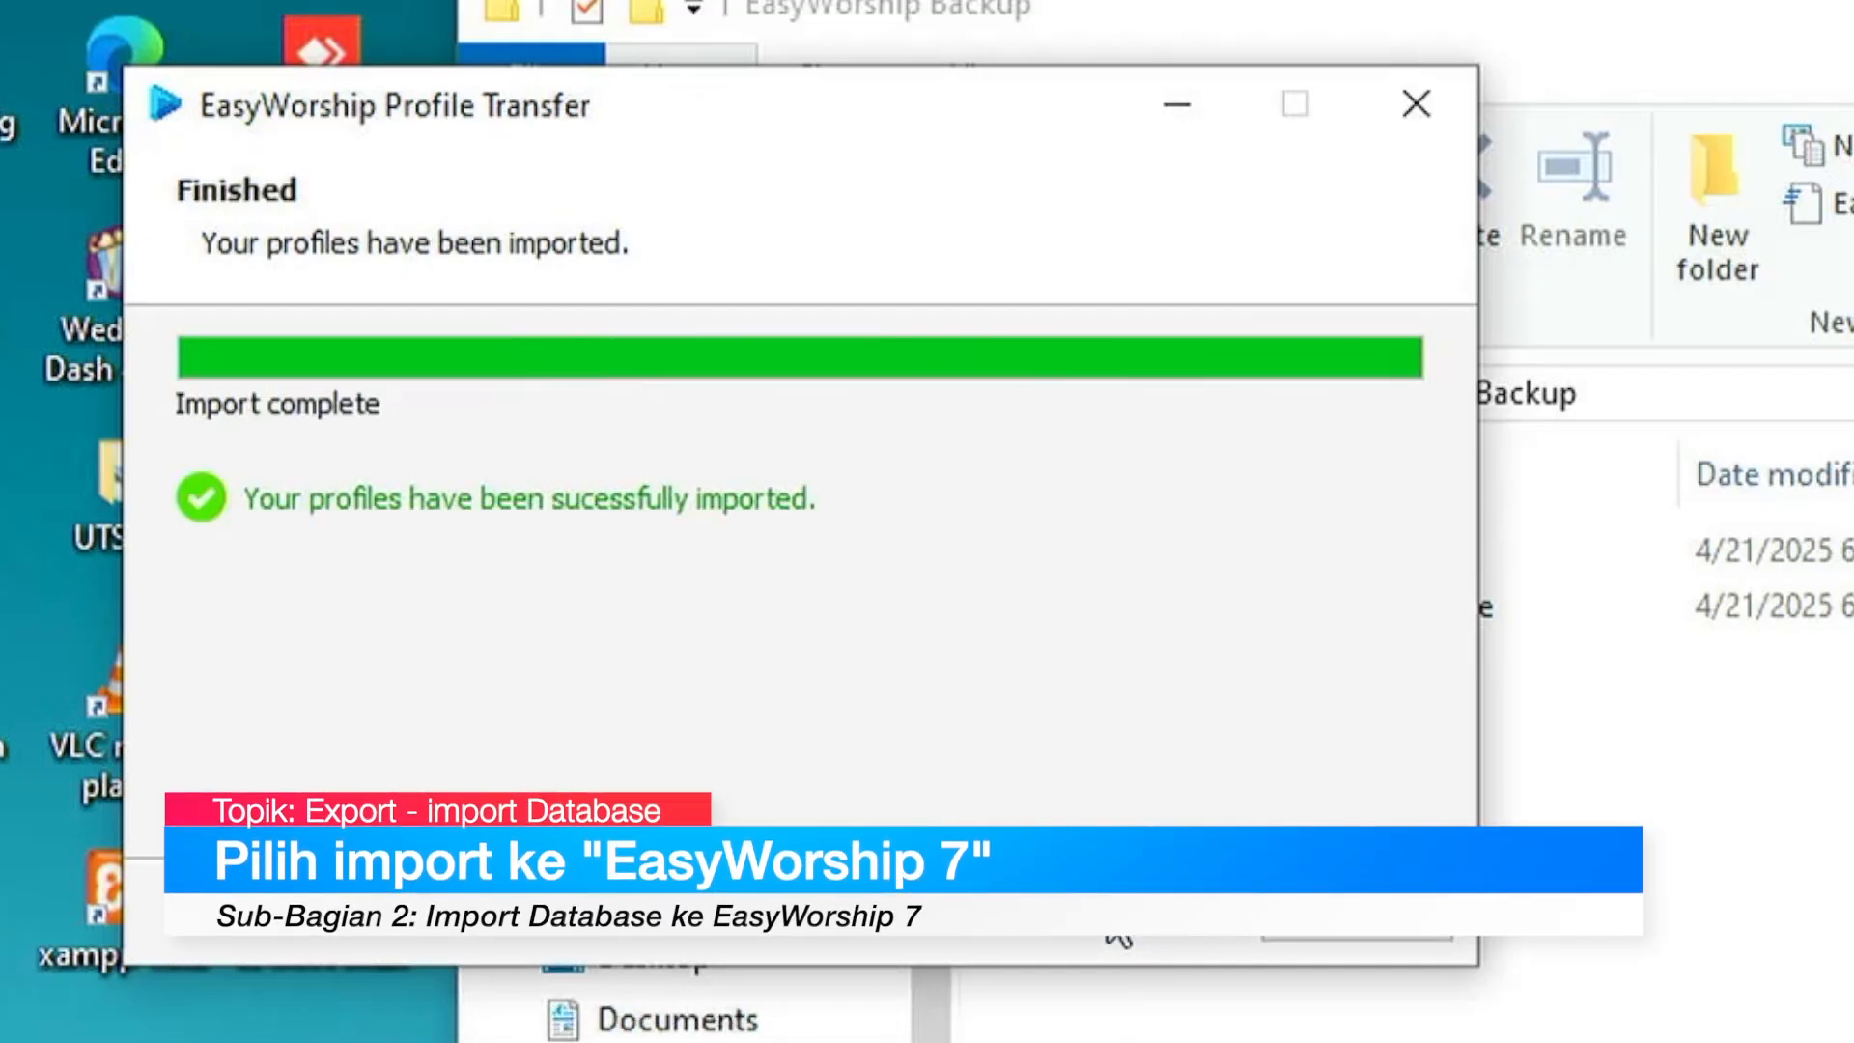
{"action": "left_click", "coordinate": [1360, 929]}
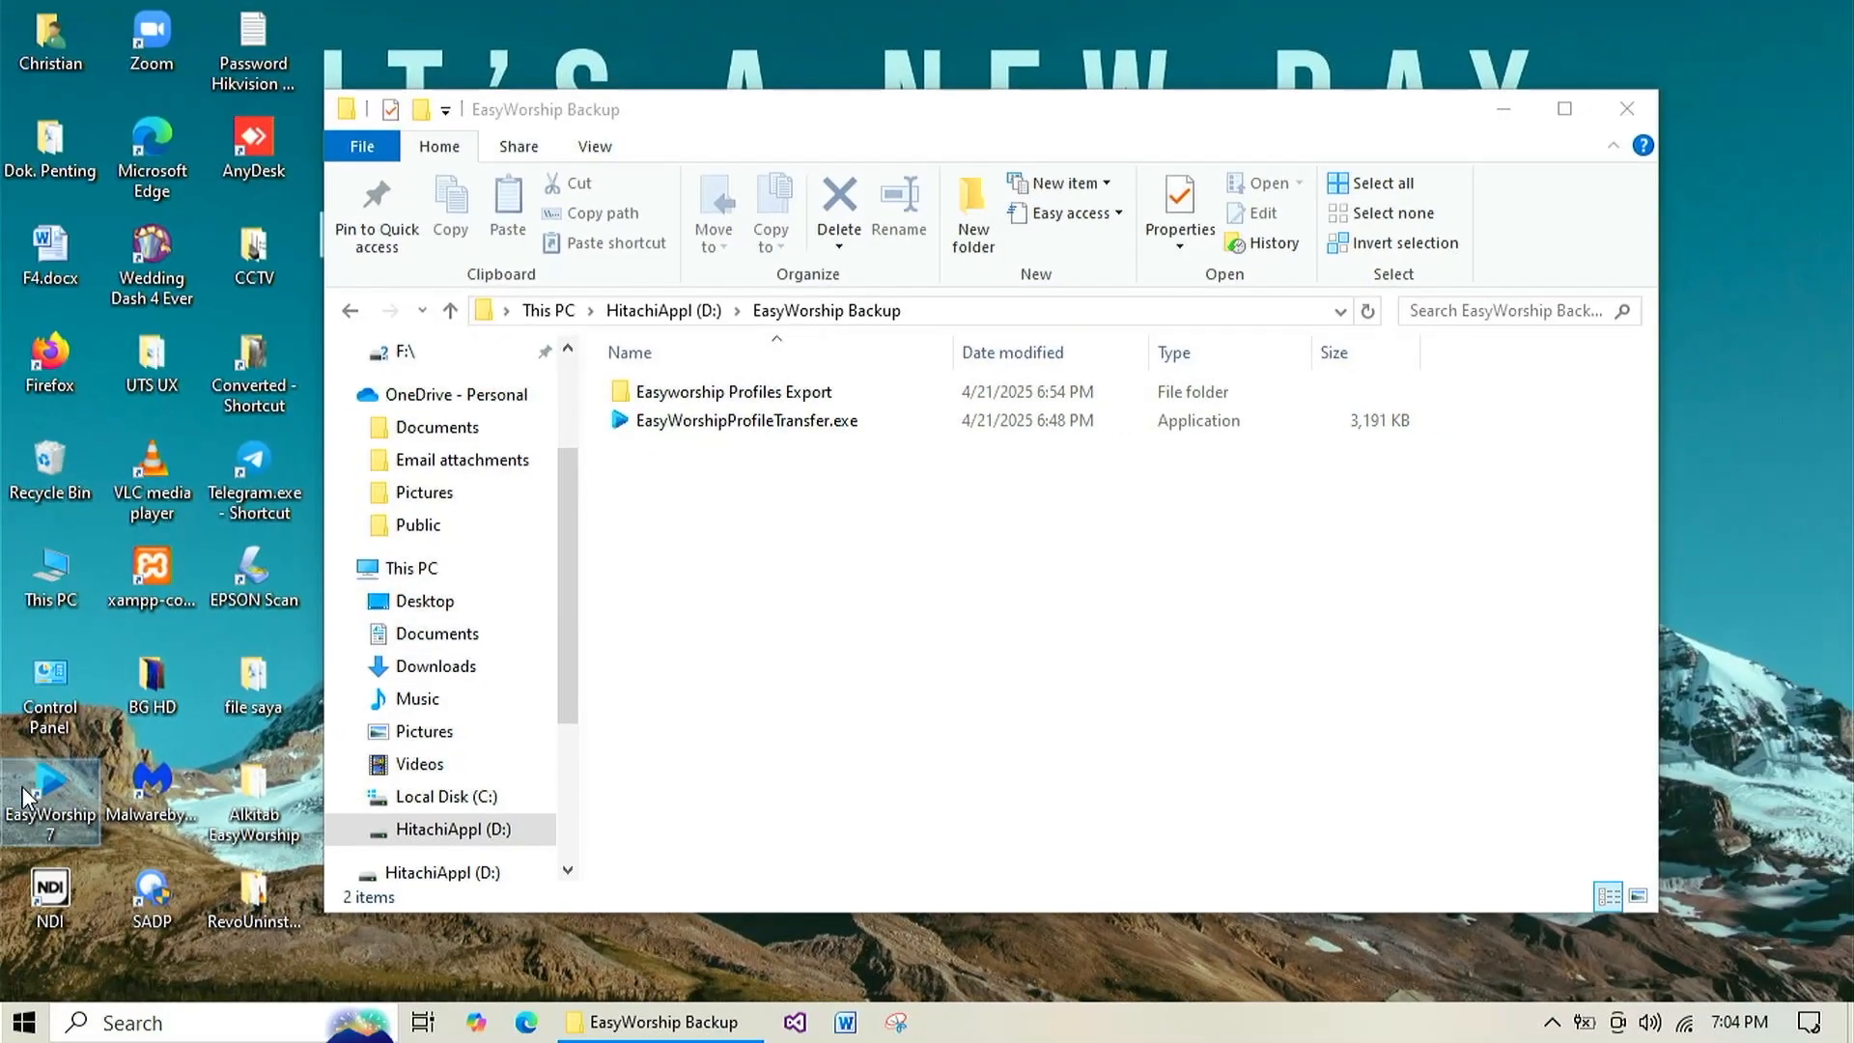
Launch EasyWorship 7, switch to the Default profile and import the EasyWorship 2009 data and options into it.
{"action": "double_click", "coordinate": [24, 796]}
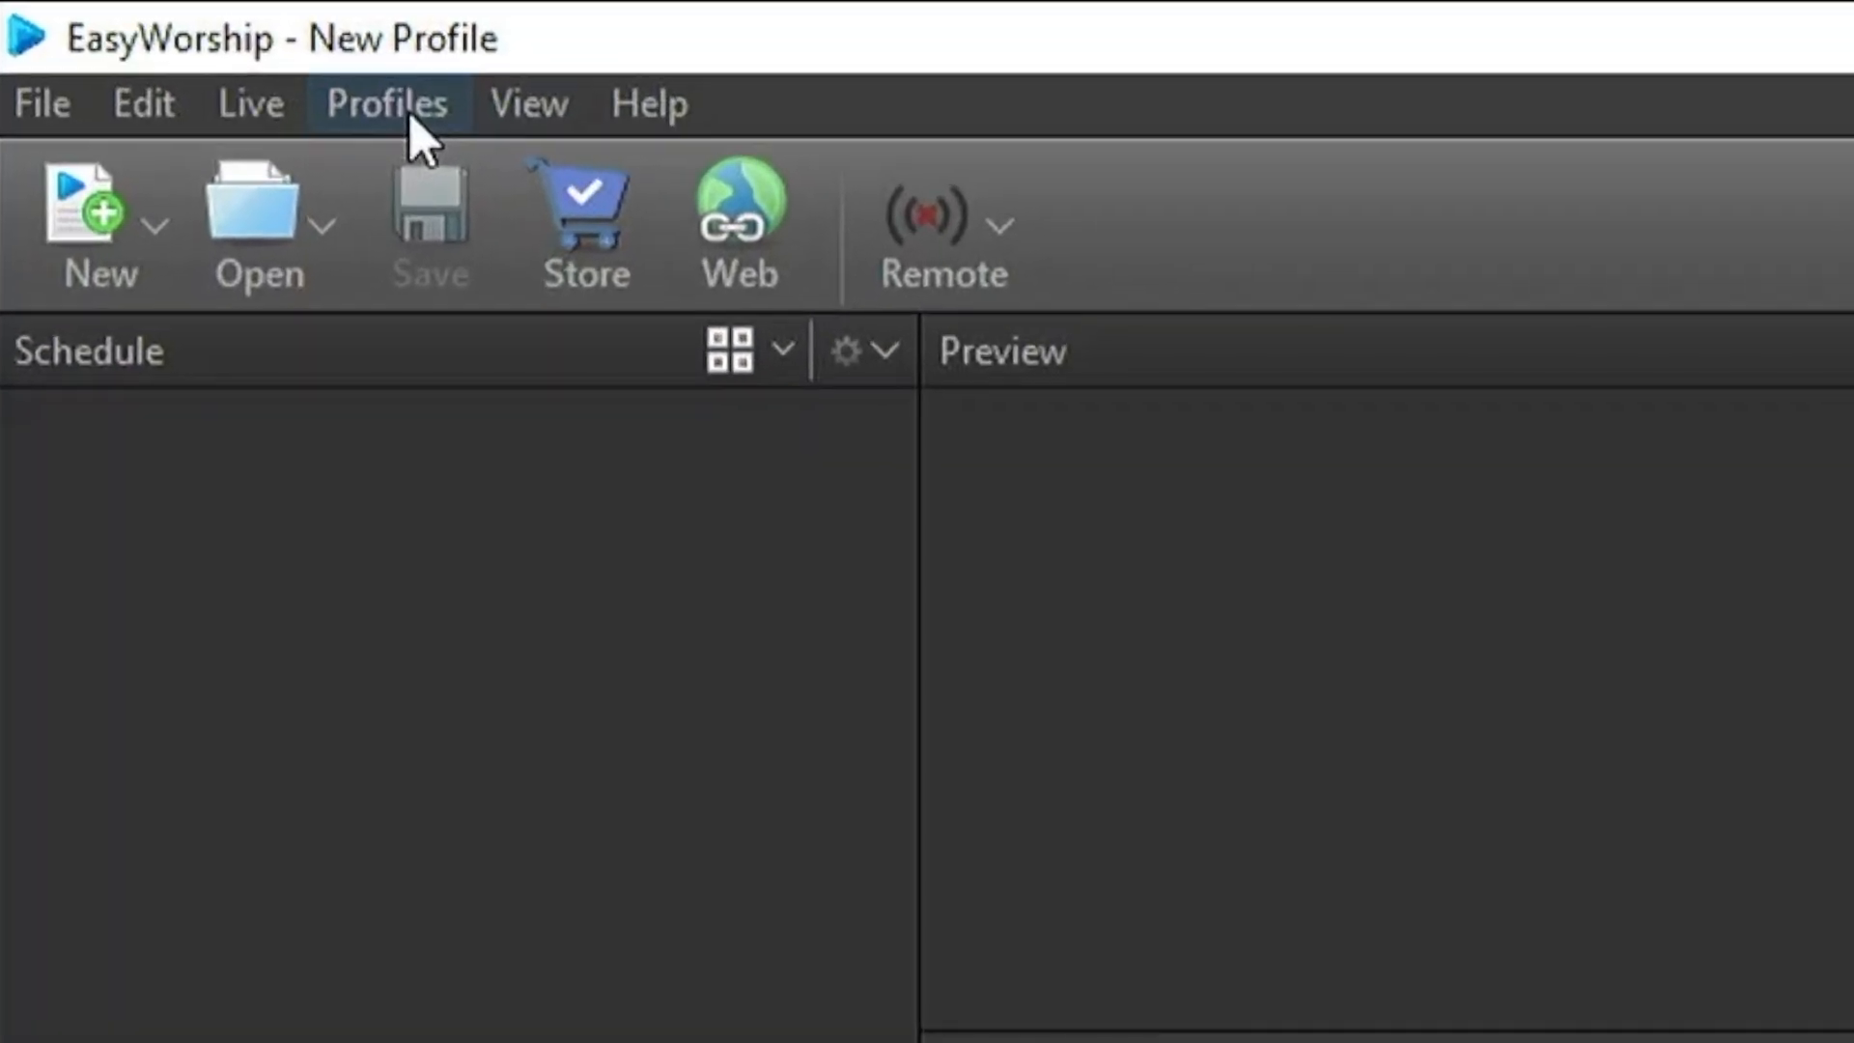
{"action": "left_click", "coordinate": [178, 45]}
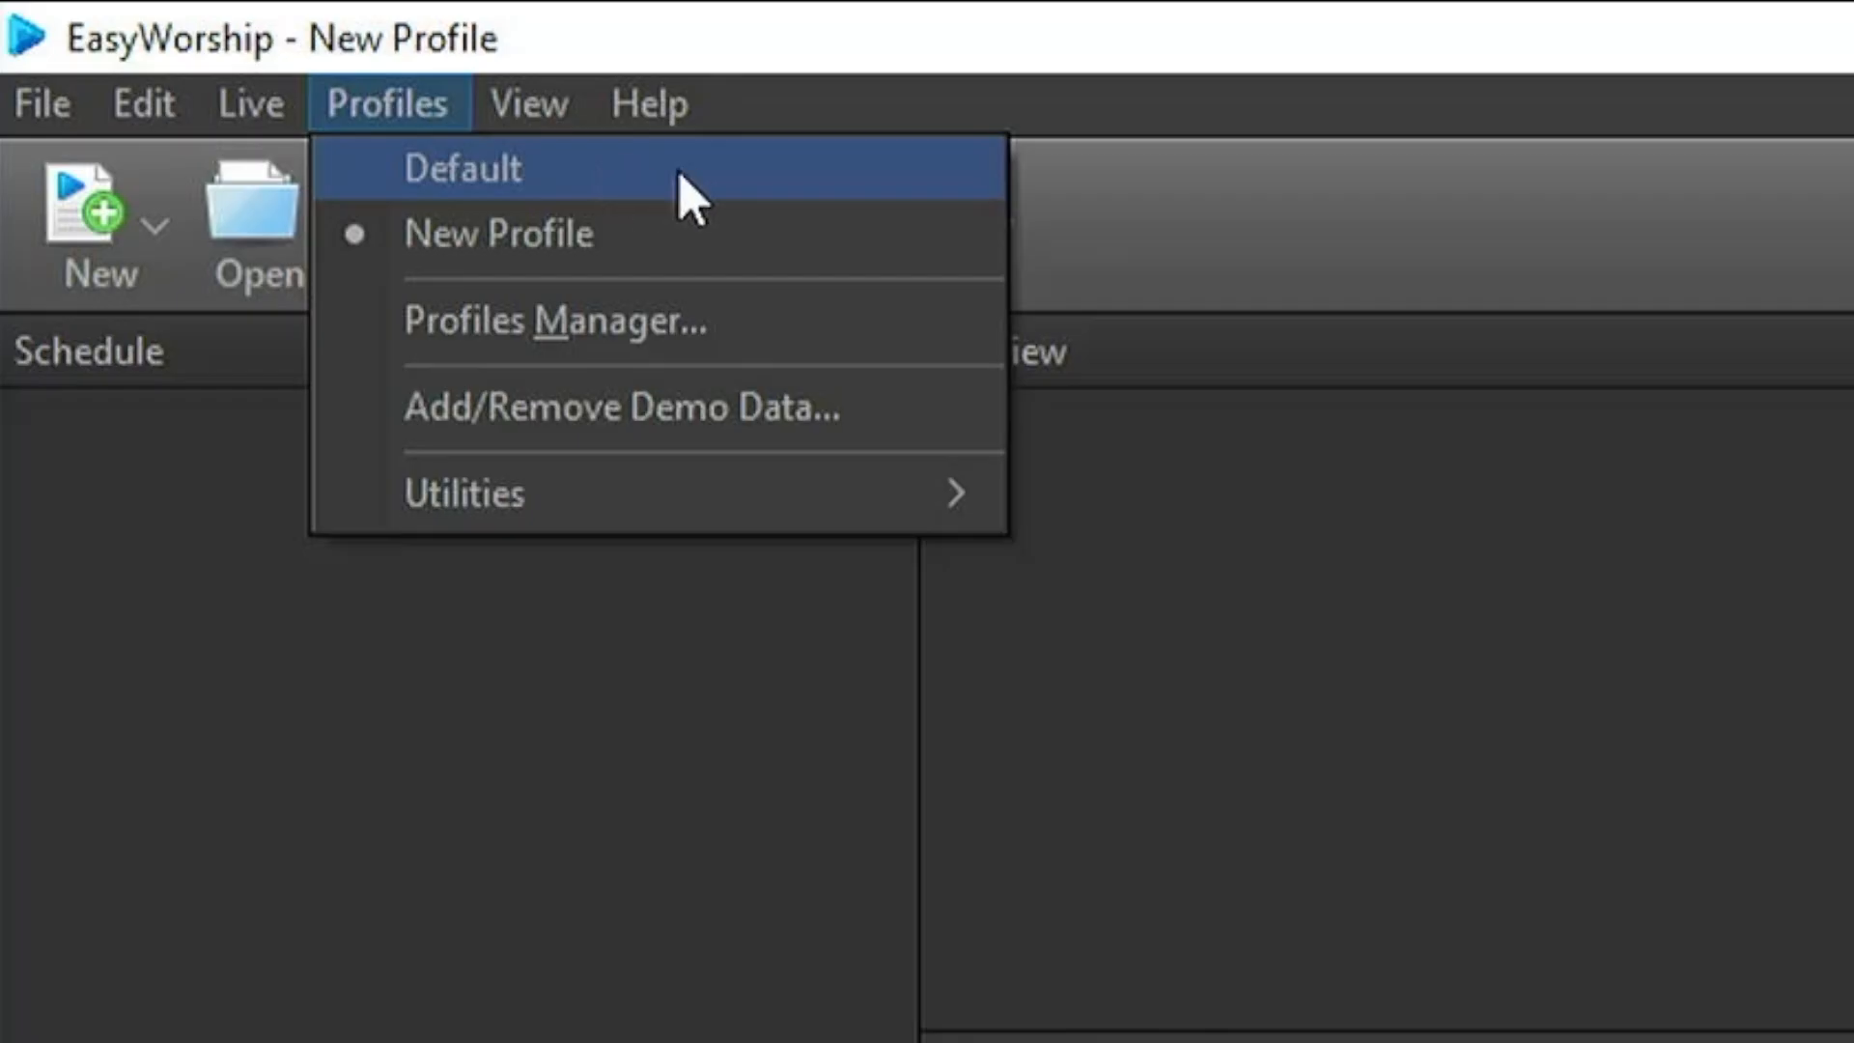
{"action": "left_click", "coordinate": [570, 184]}
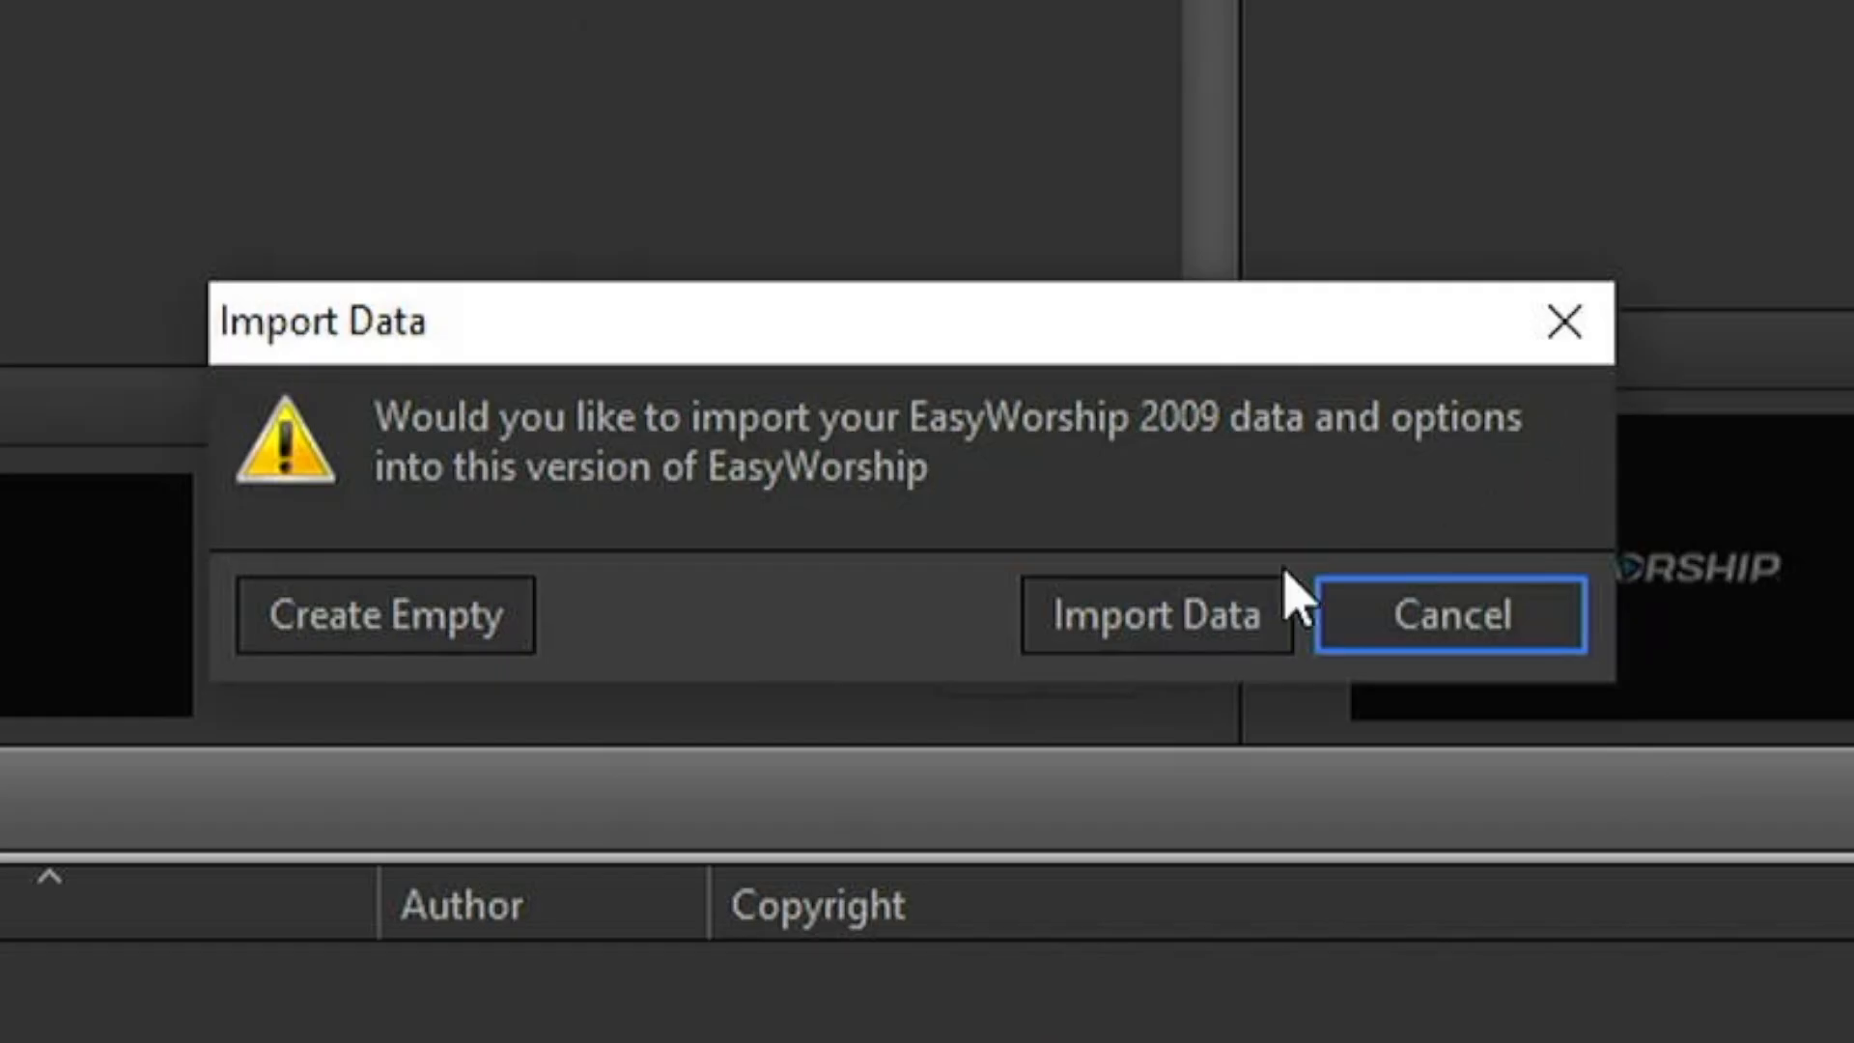
{"action": "left_click", "coordinate": [1142, 637]}
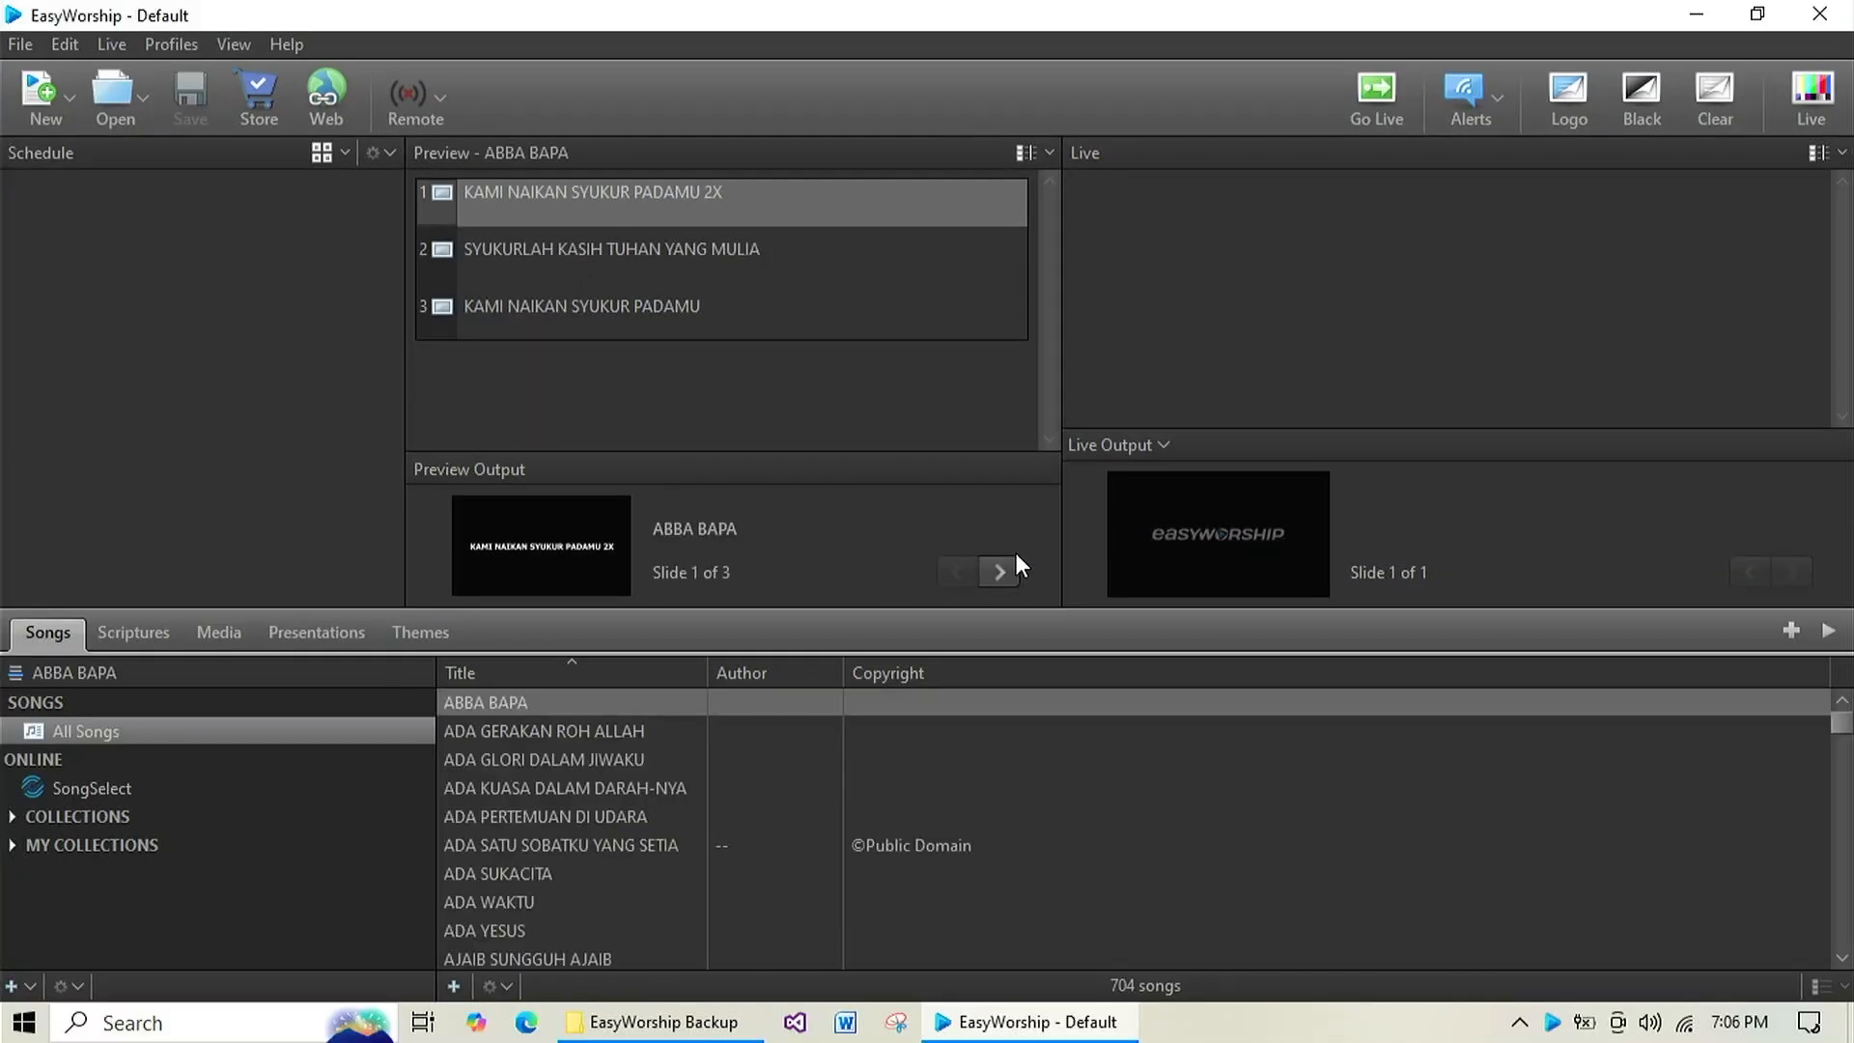
Check the imported song library by previewing ADA GLORI DALAM JIWAKU and ADA WAKTU and browsing to the list's end.
{"action": "left_click", "coordinate": [635, 769]}
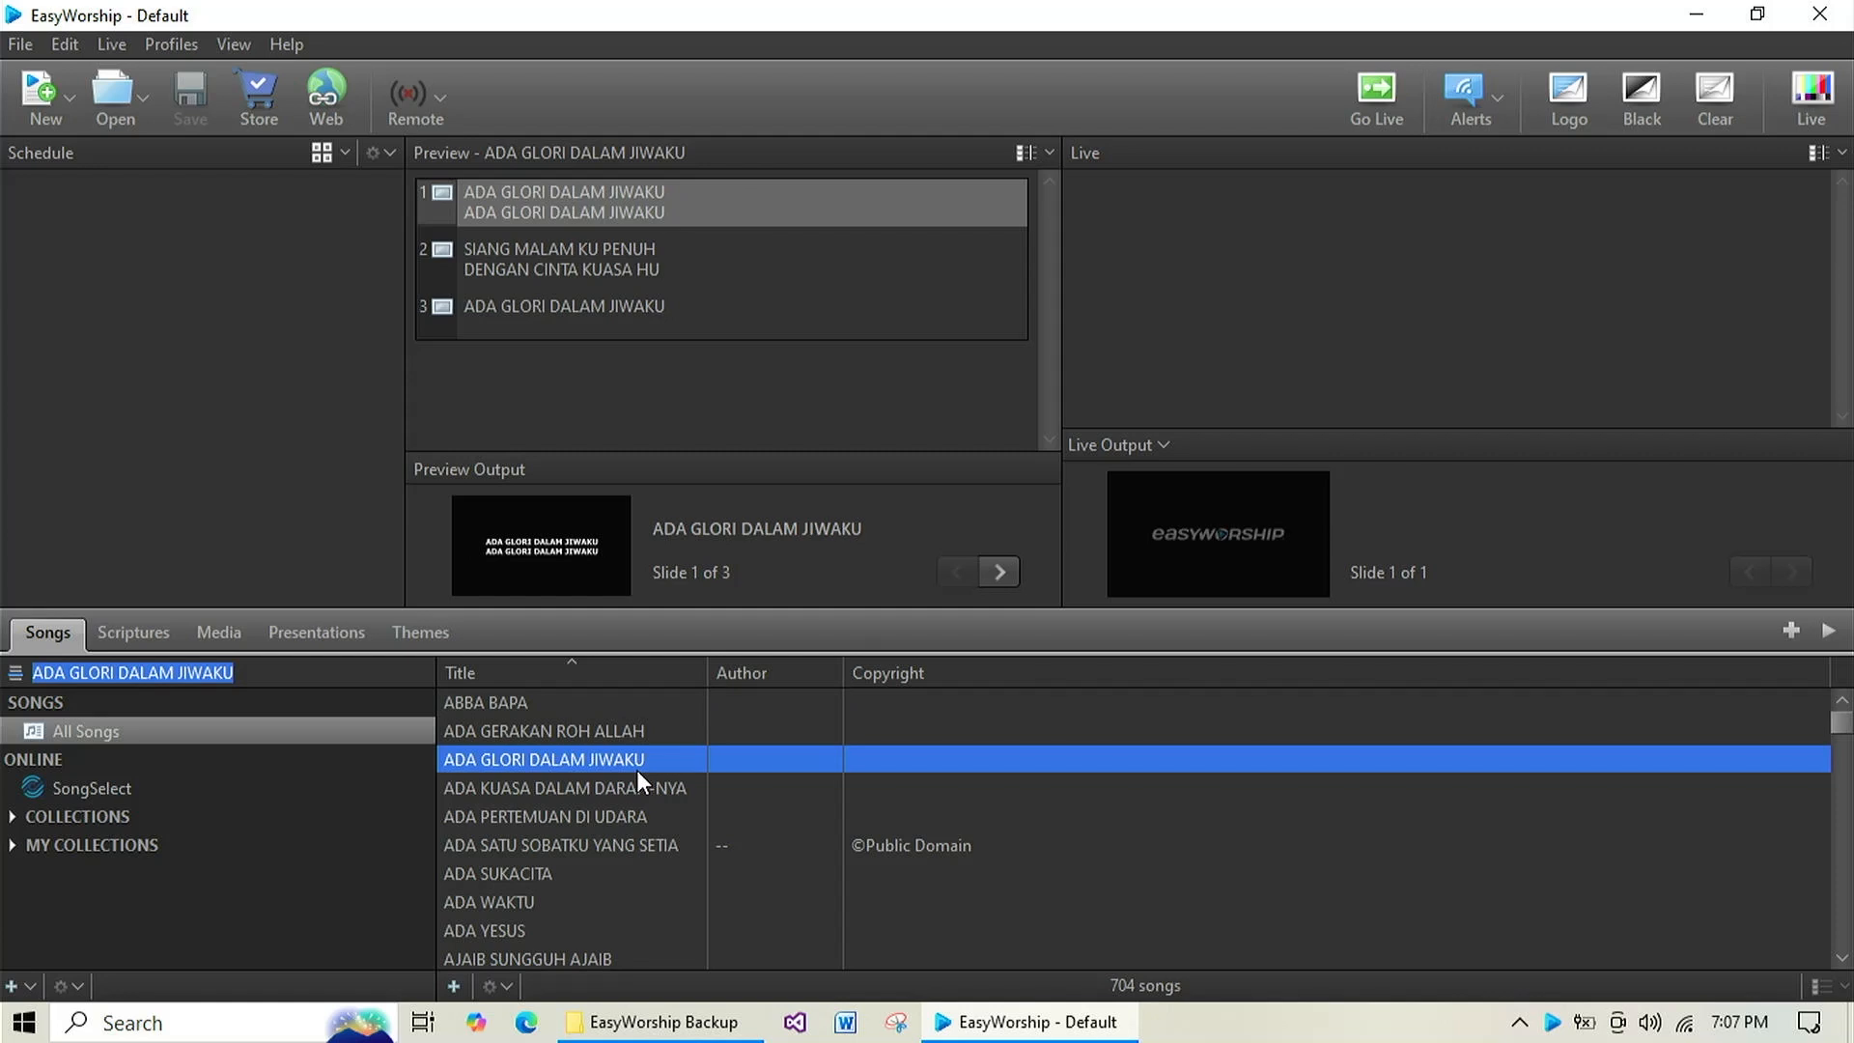
{"action": "left_click", "coordinate": [628, 900]}
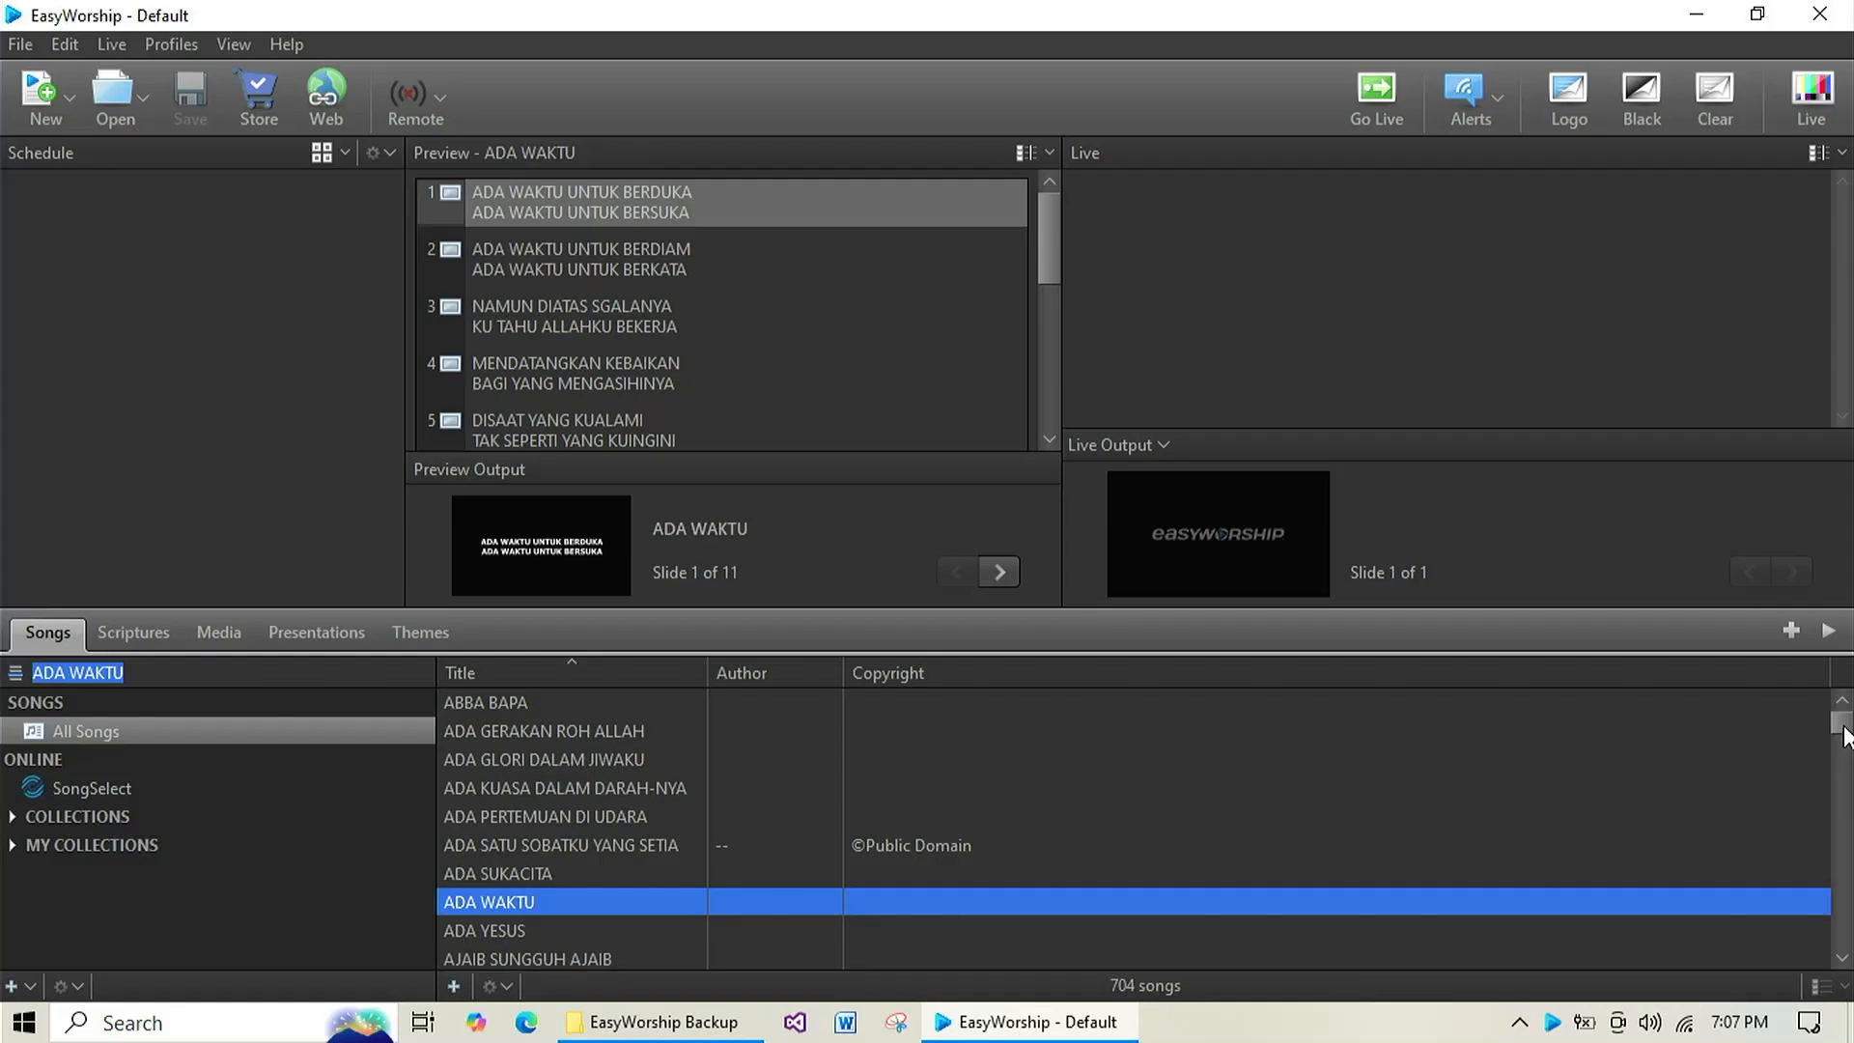
{"action": "left_click_drag", "start_coordinate": [1842, 722], "coordinate": [1841, 933]}
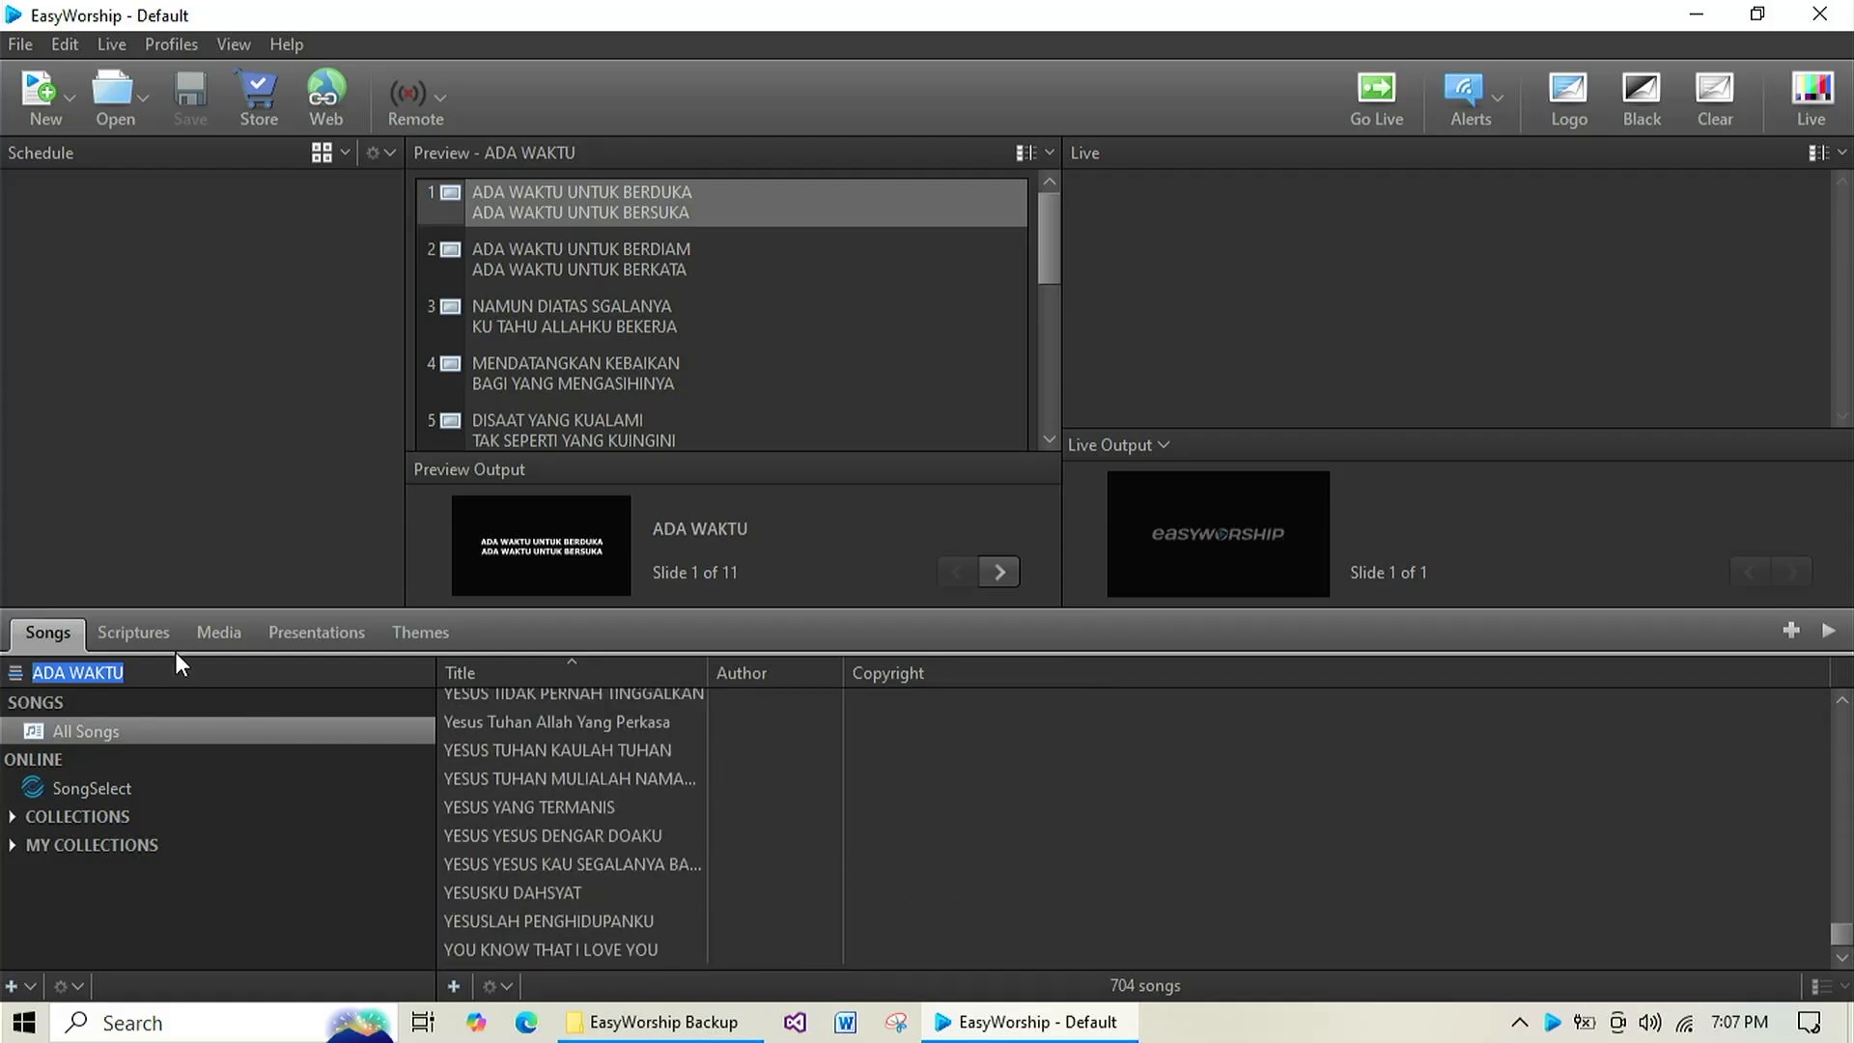
Look through the imported background videos in the media library and the song themes down to the last ones.
{"action": "left_click", "coordinate": [219, 631]}
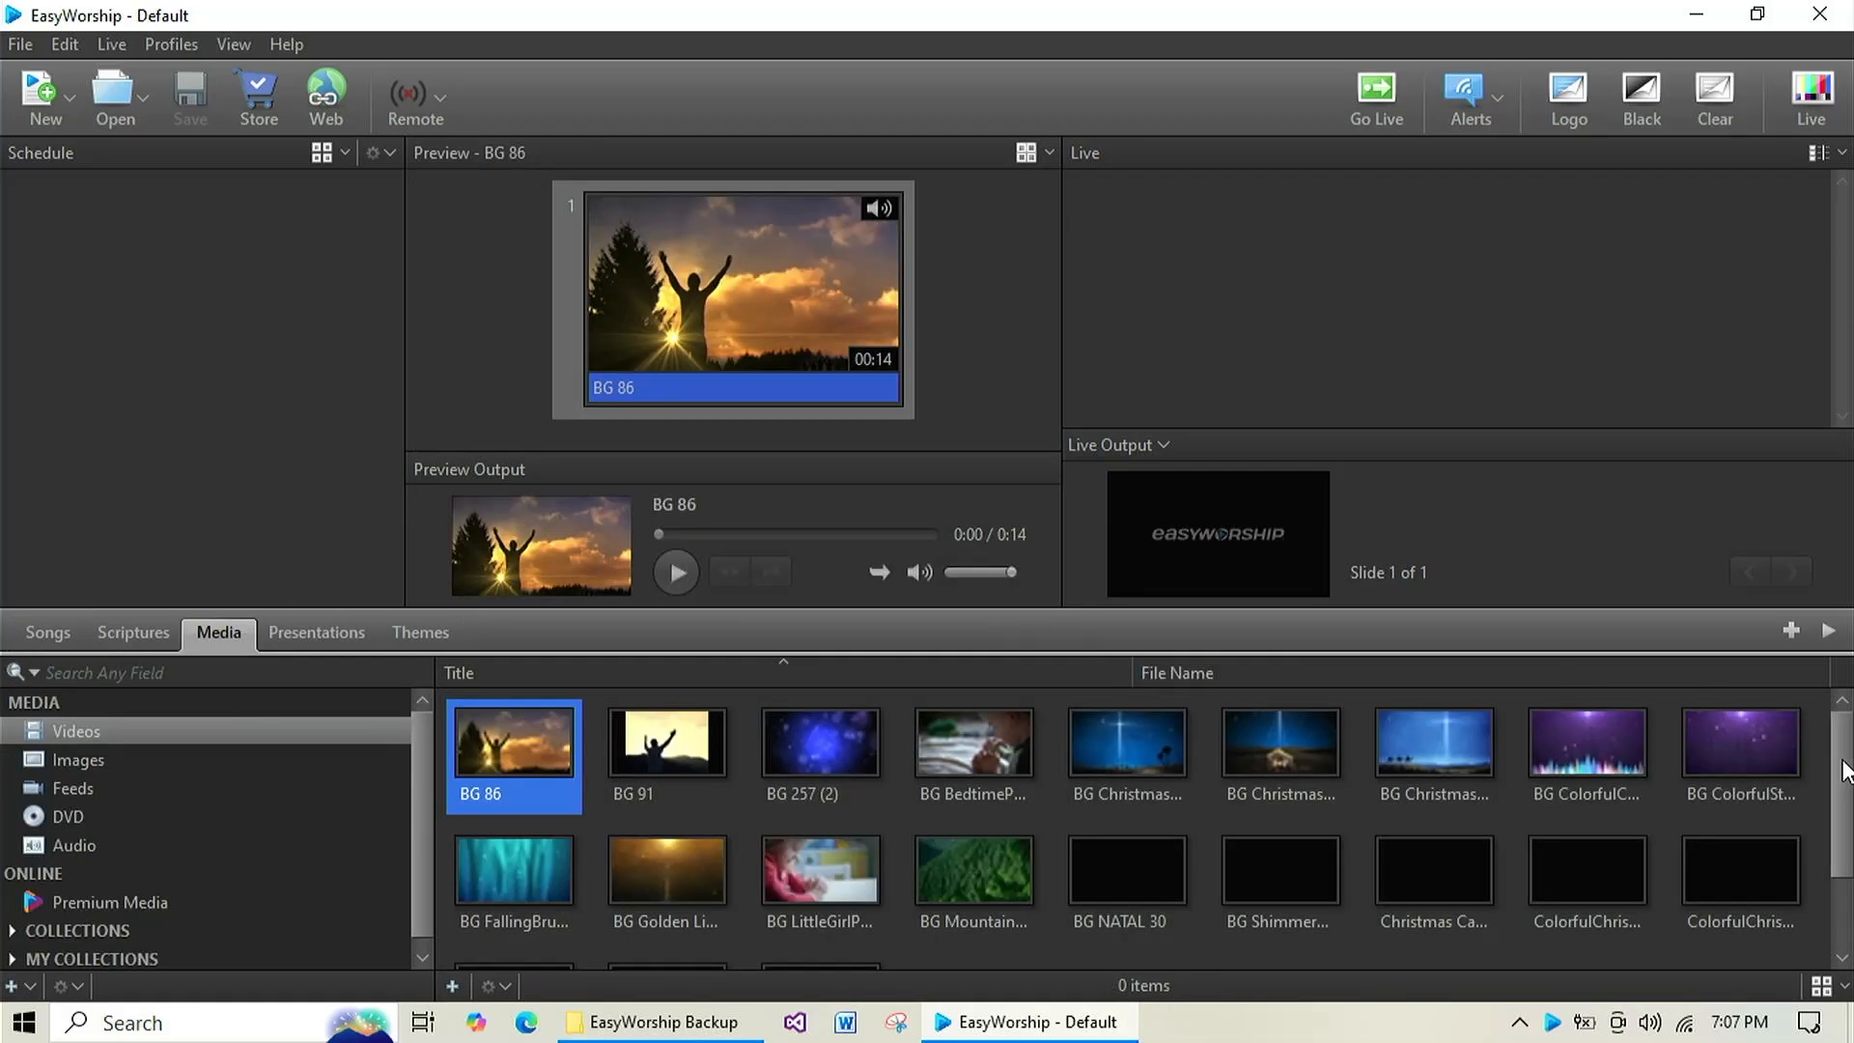
{"action": "left_click_drag", "start_coordinate": [1843, 770], "coordinate": [1849, 857]}
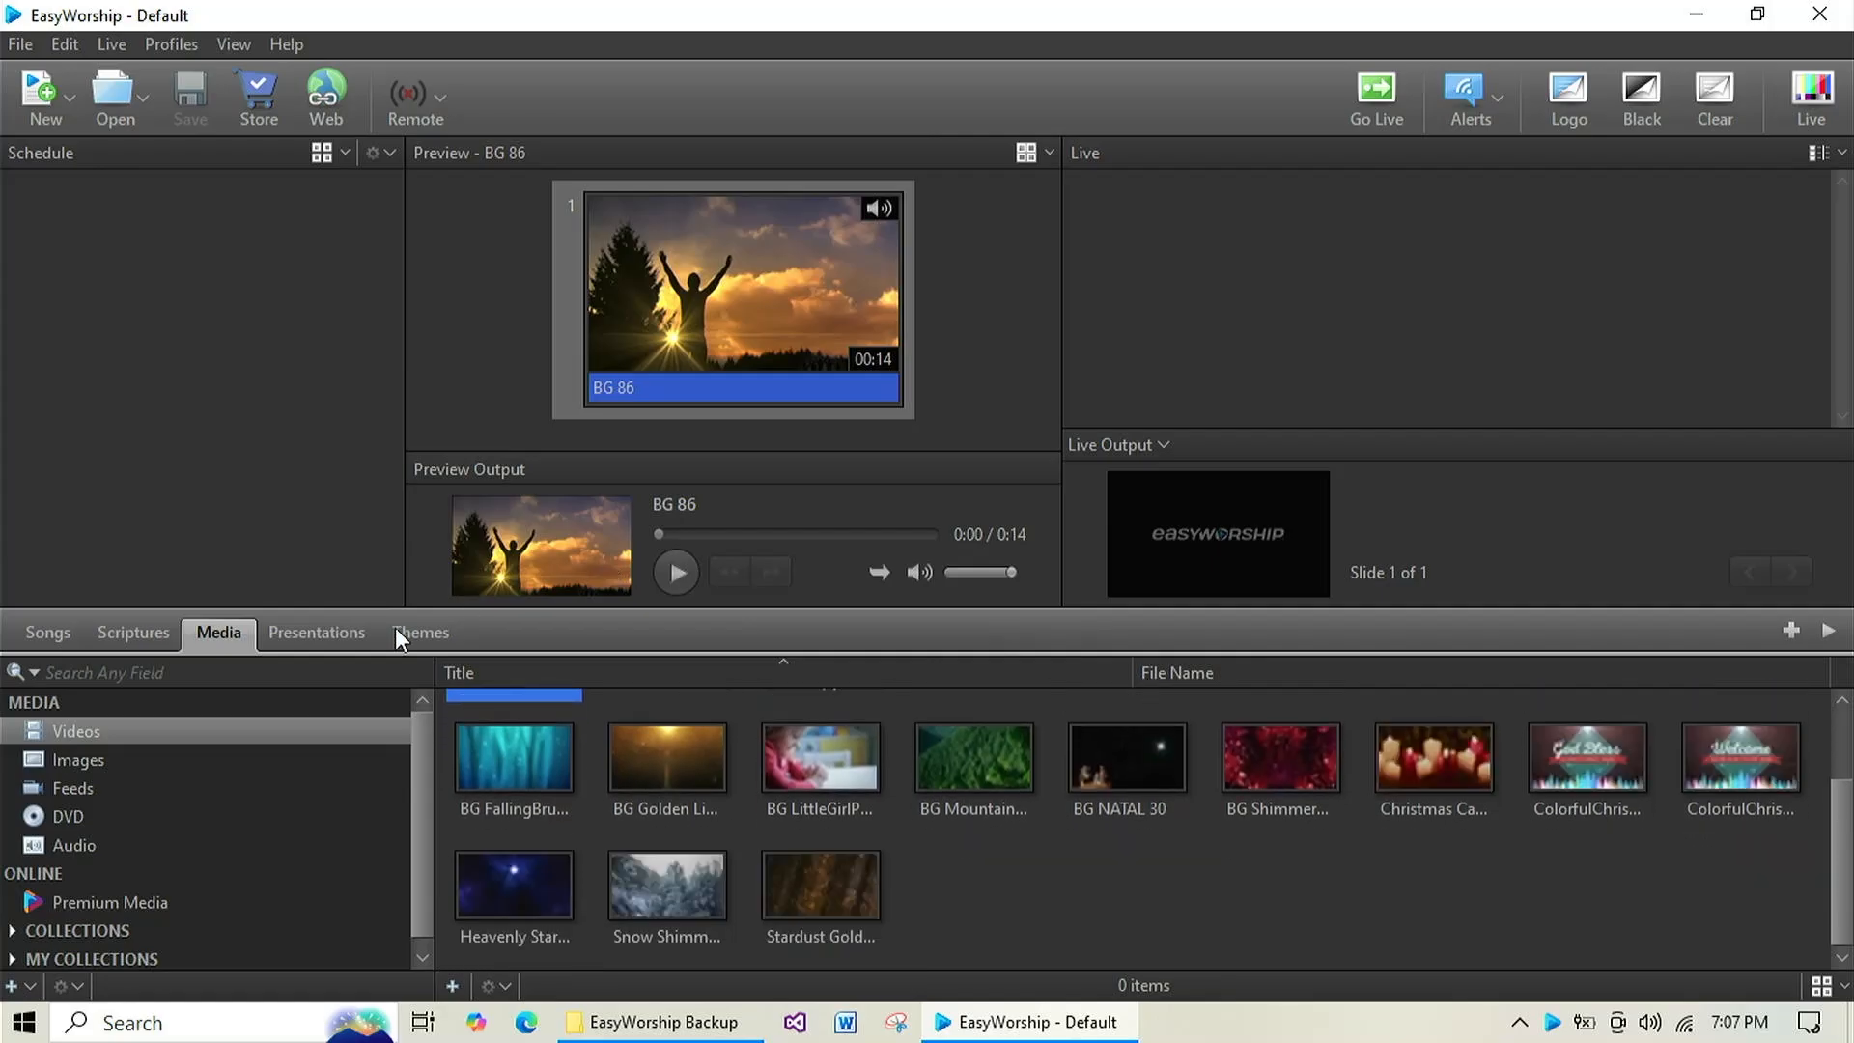
{"action": "left_click", "coordinate": [423, 633]}
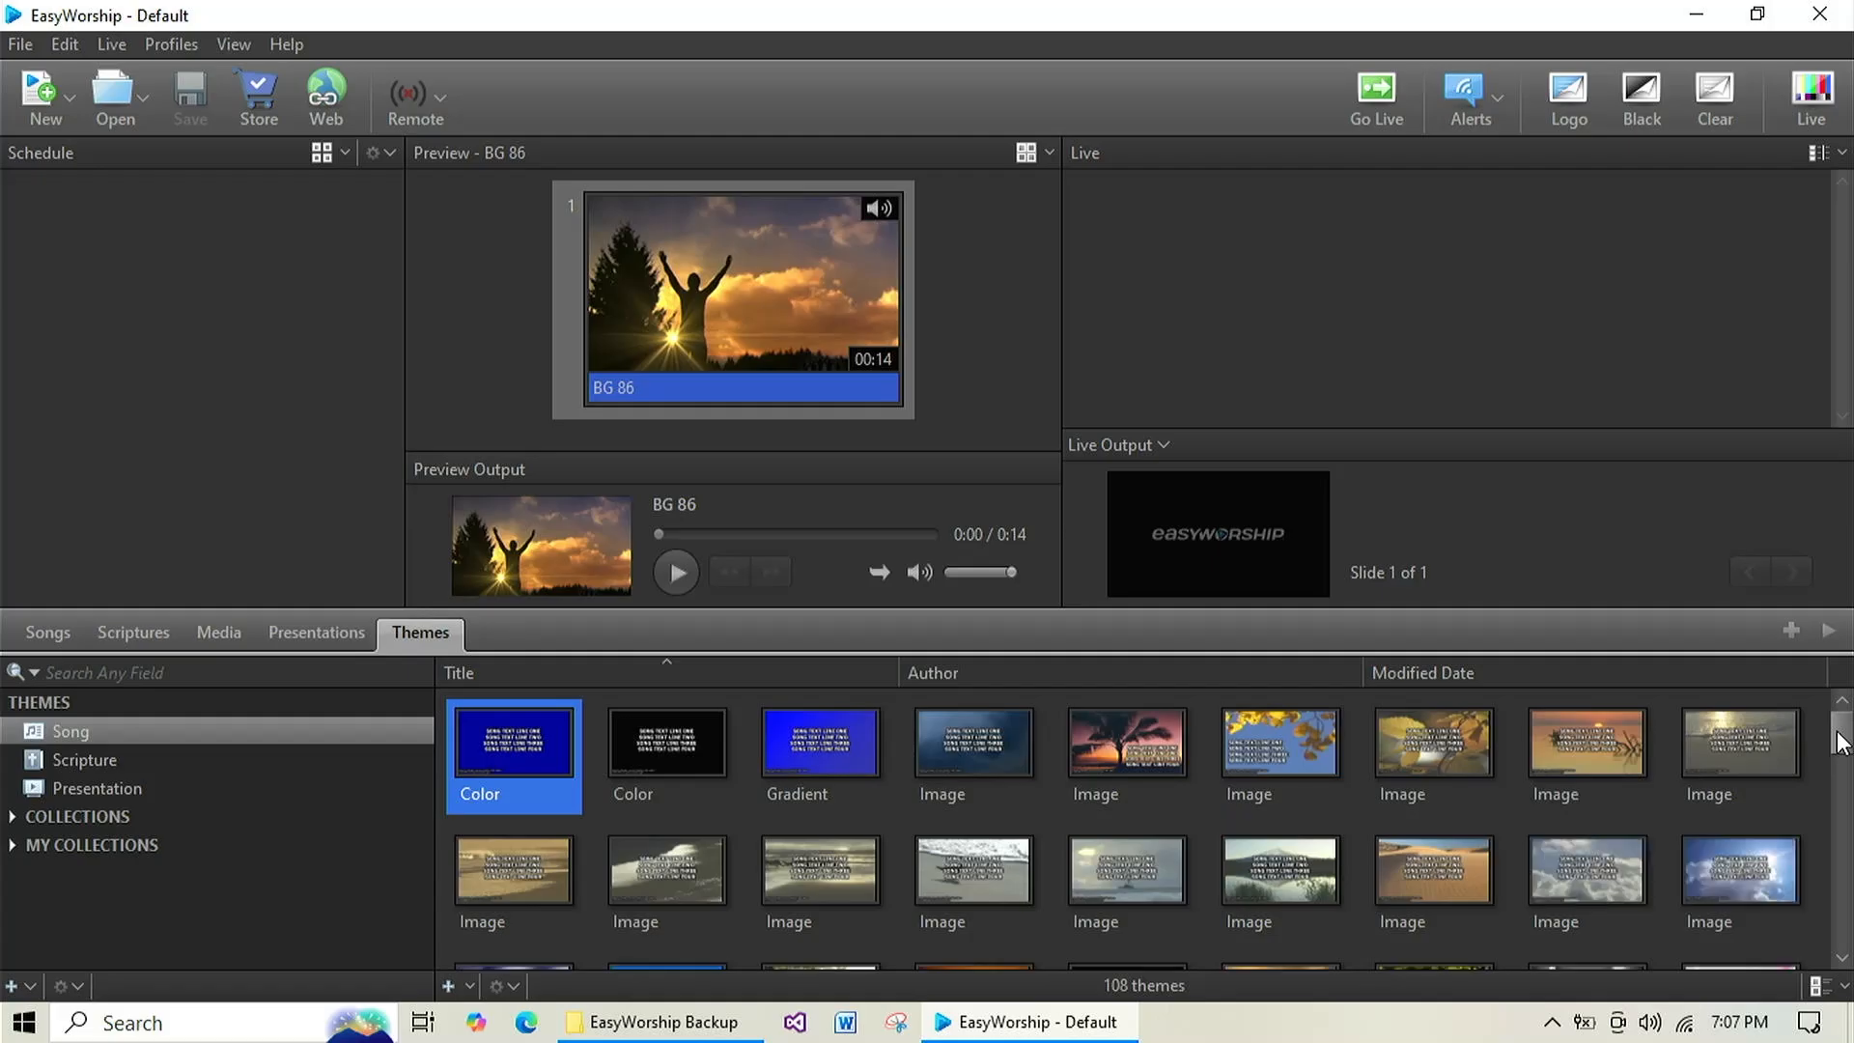
{"action": "left_click_drag", "start_coordinate": [1836, 732], "coordinate": [1843, 951]}
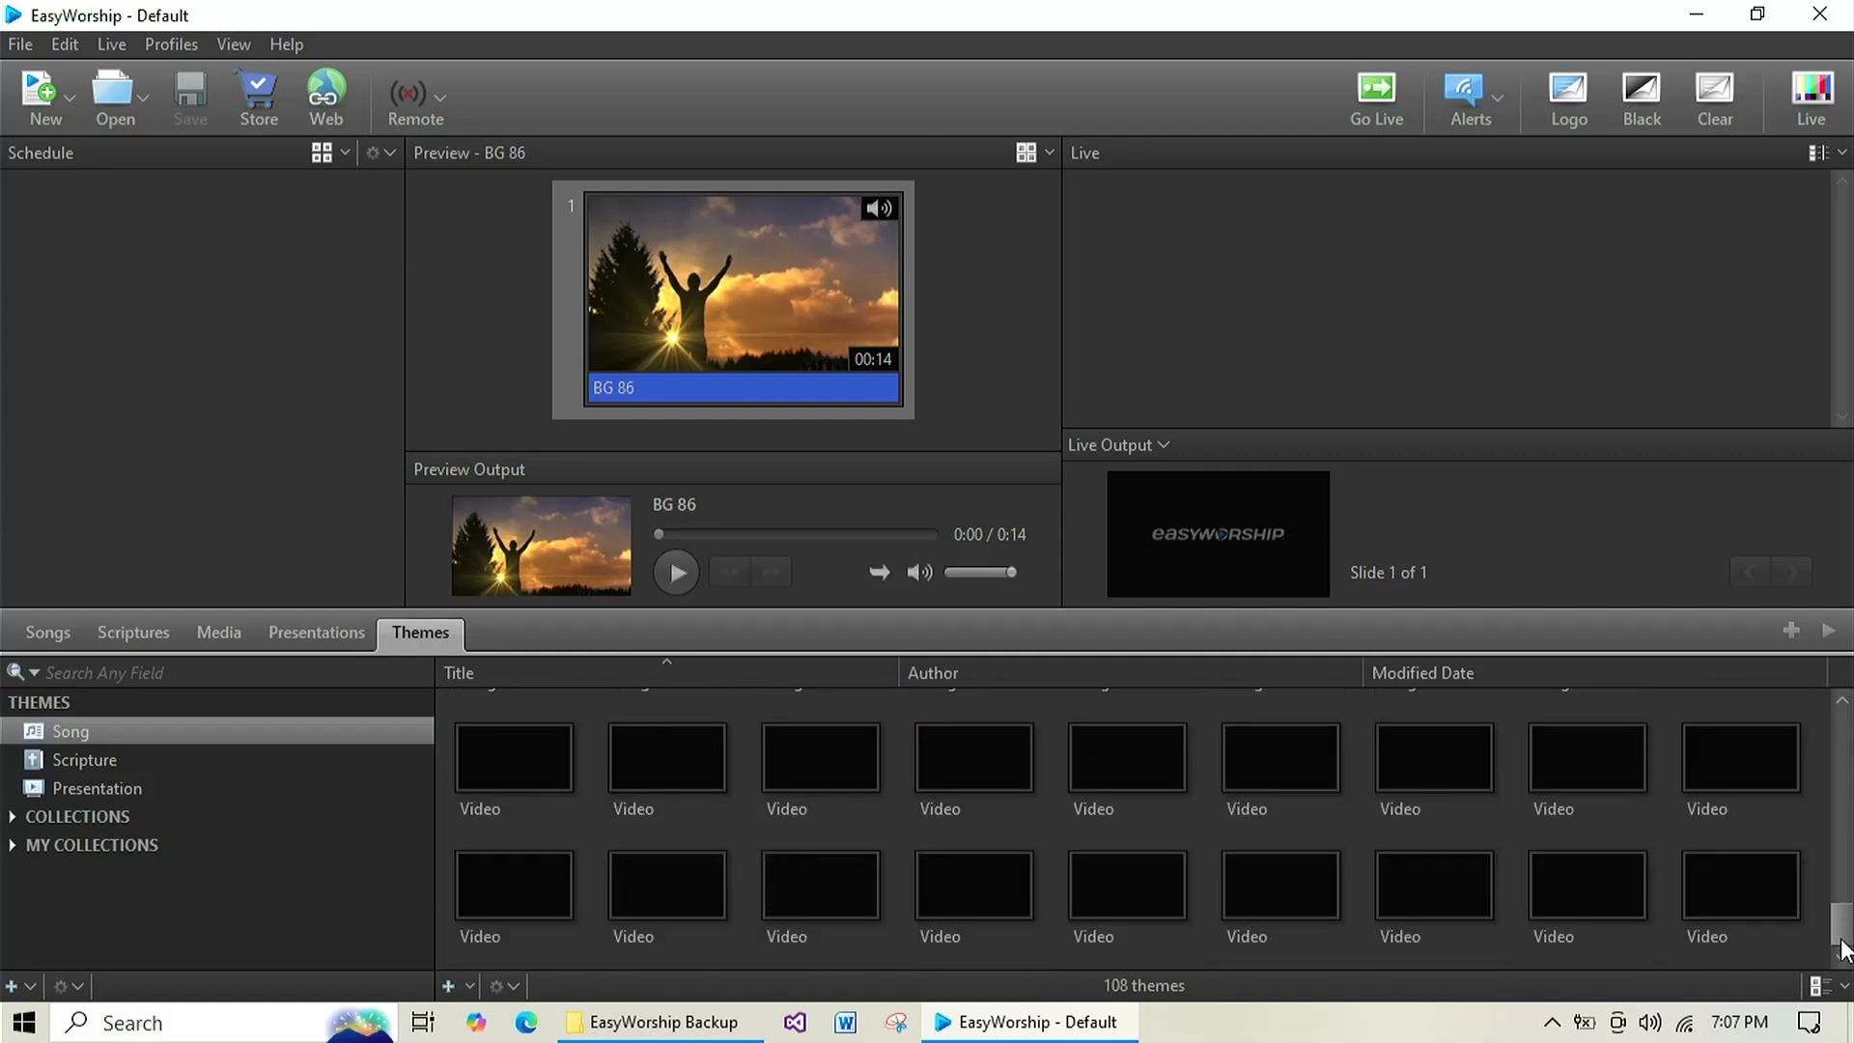